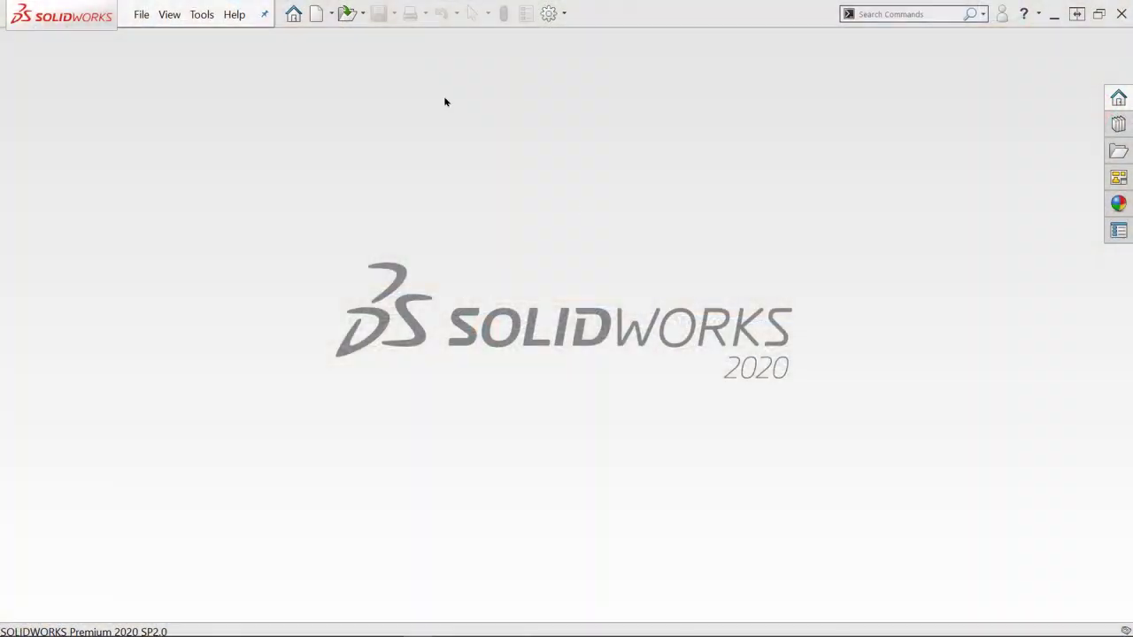
- Create a new part from the Part_Ender3 template and start a sketch on the Build Plate plane
click(319, 14)
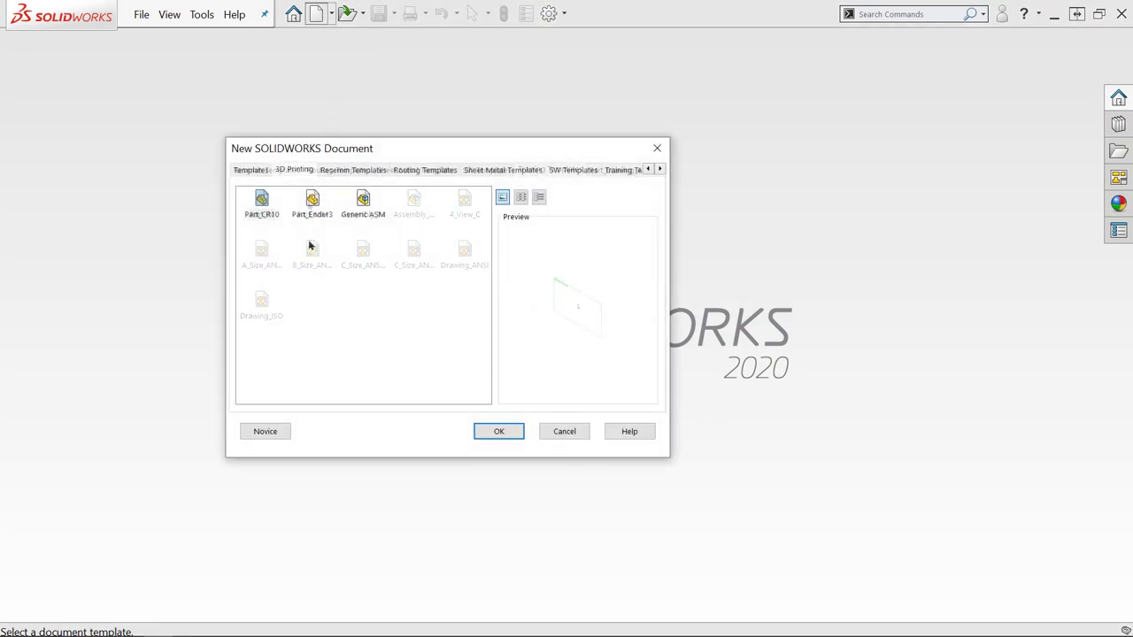
click(309, 215)
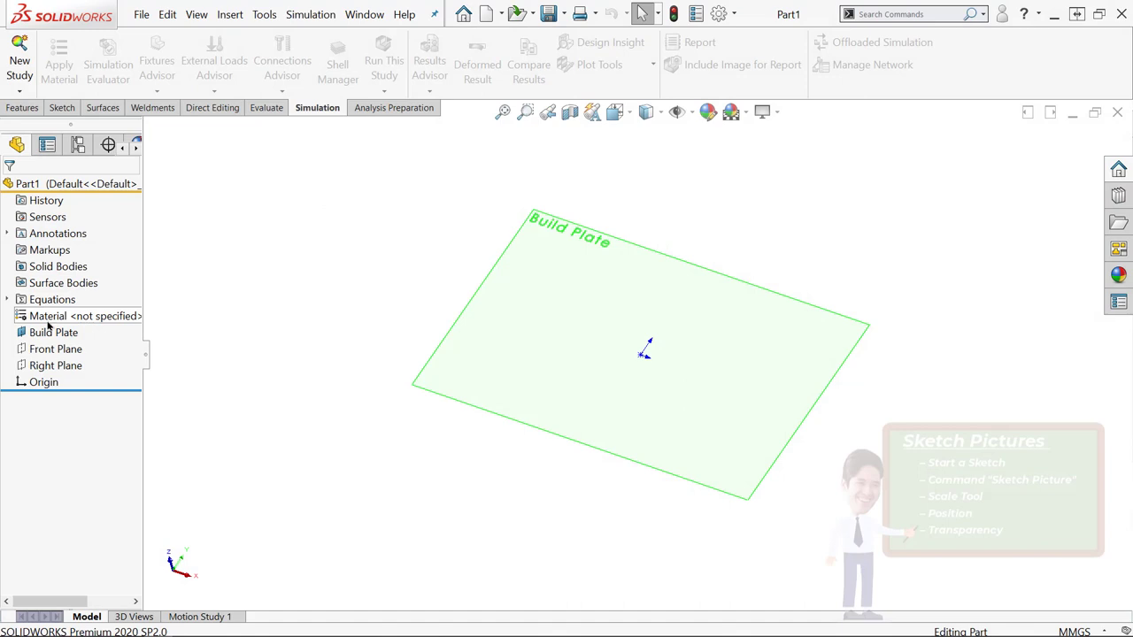
click(50, 330)
click(73, 314)
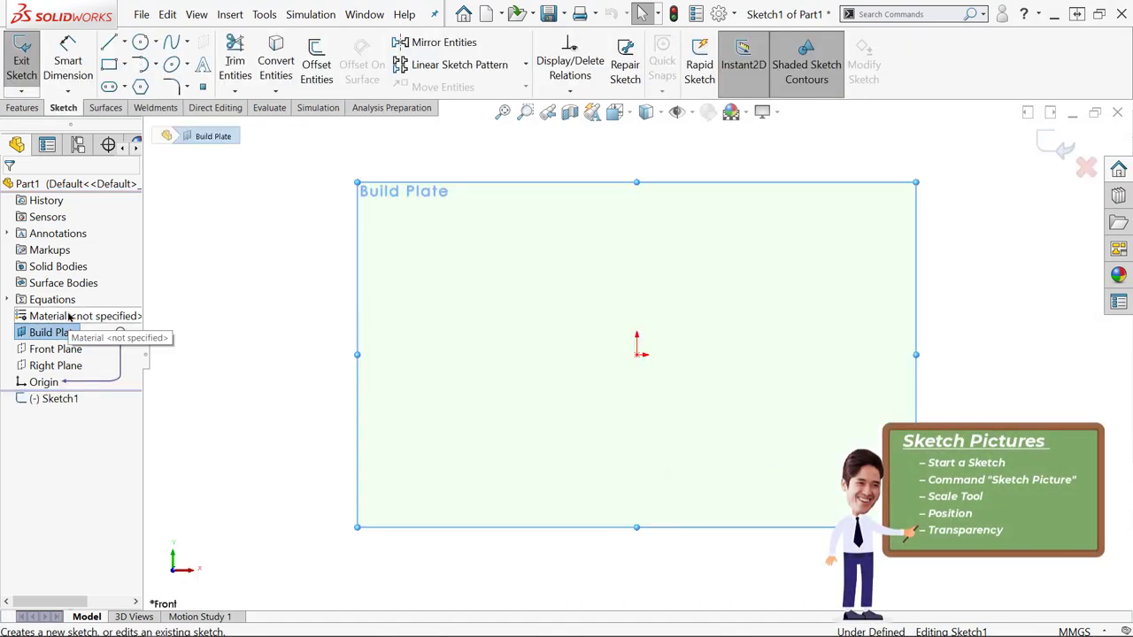
click(267, 291)
- Find the Sketch Picture command and insert IMG_0237.JPG into the sketch at low resolution
click(891, 14)
text(p)
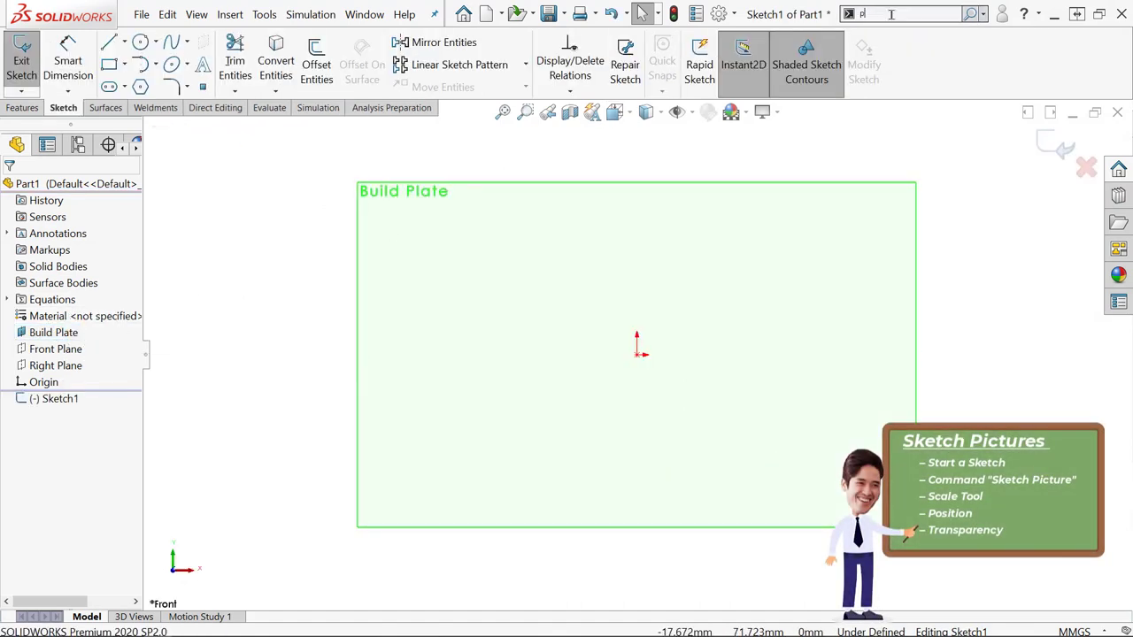
text(icture)
click(889, 31)
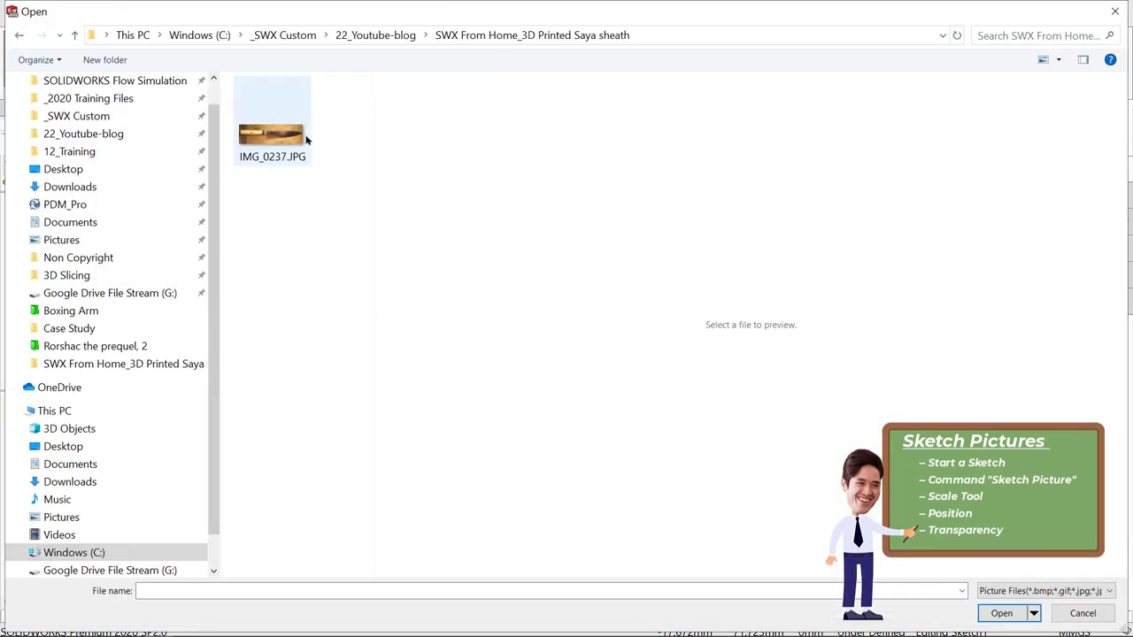
double_click(307, 140)
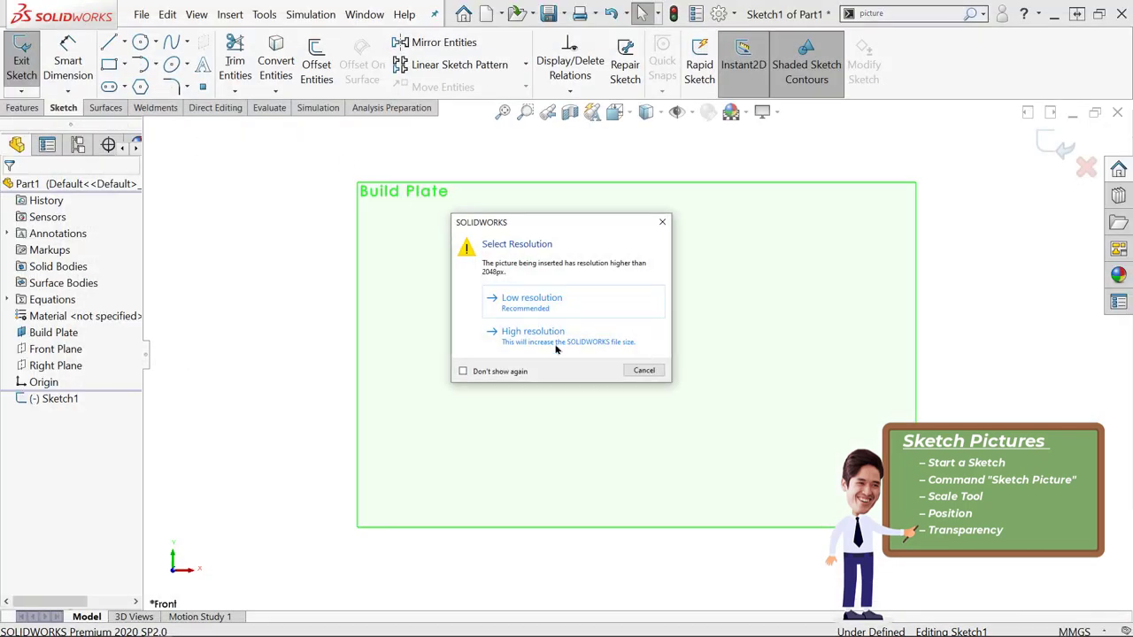
click(544, 301)
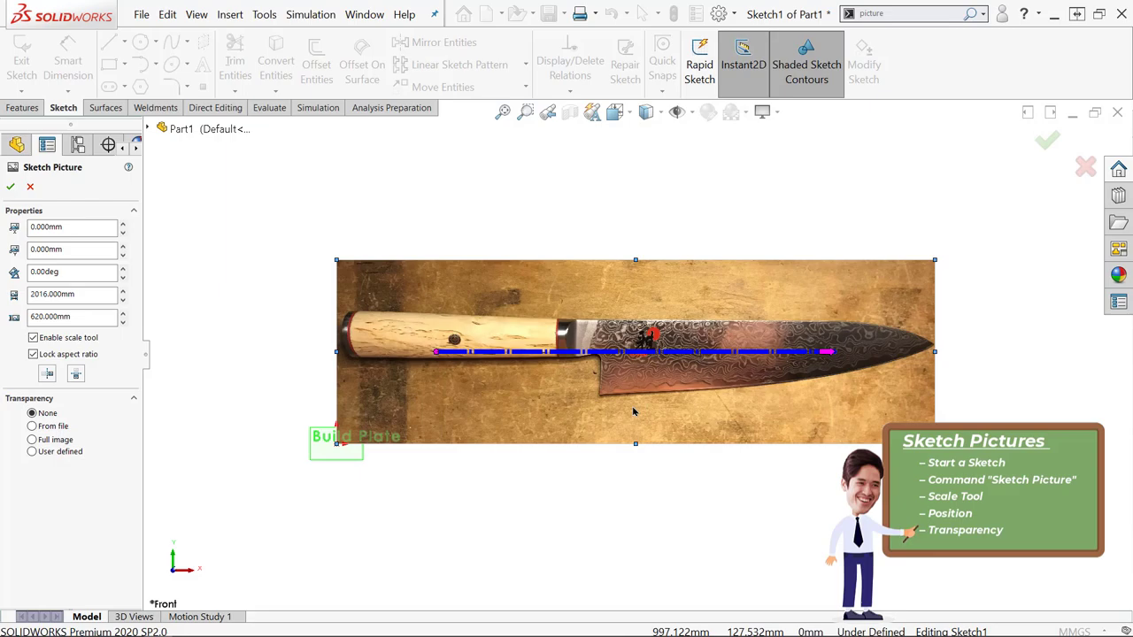
- Place the start of the picture's scale line on the upper edge of the handle where it meets the metal ferrule
scroll(629, 336, down, 3)
drag(291, 366, 504, 308)
scroll(508, 311, down, 3)
scroll(549, 326, down, 3)
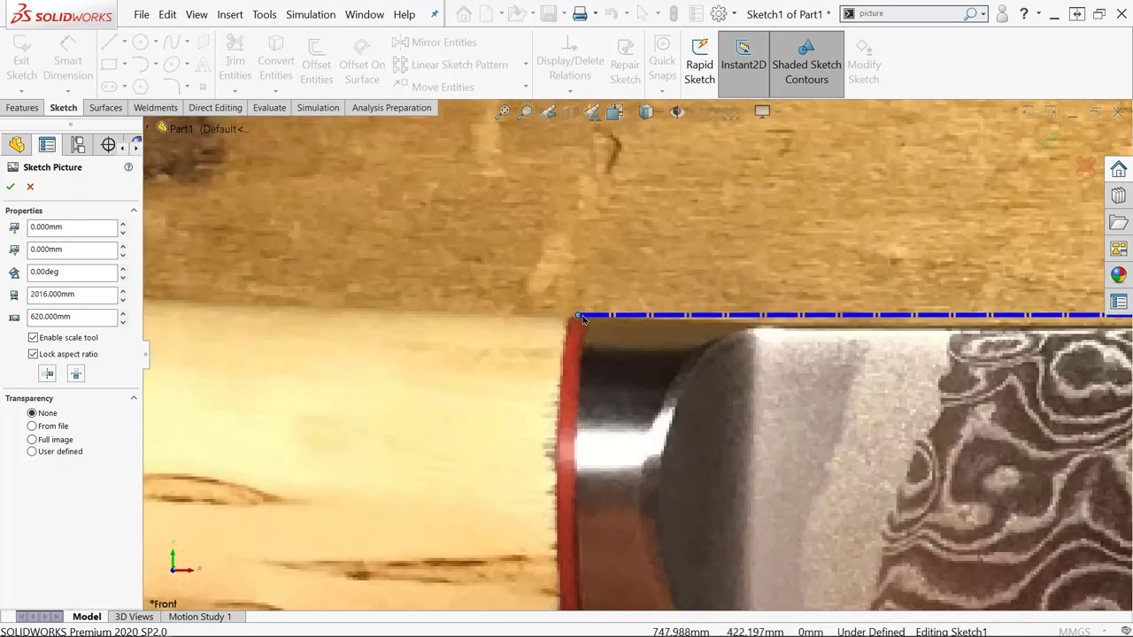
scroll(631, 367, up, 6)
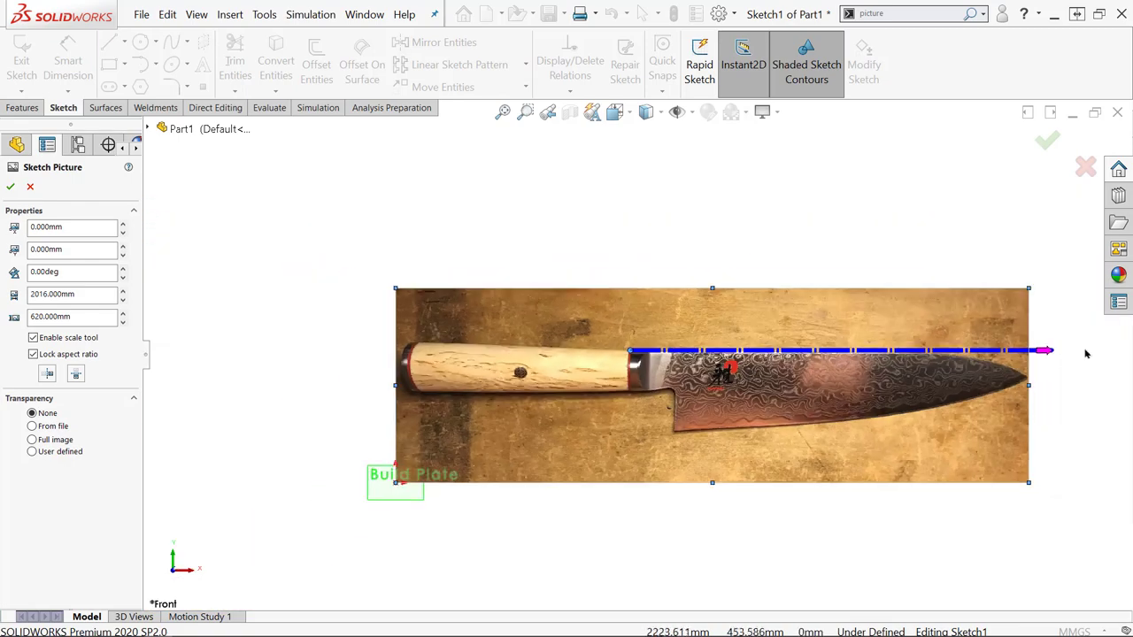
- End the scale line vertically at the handle's lower edge beside the ferrule and set its length to 25 mm
drag(1043, 352, 630, 399)
scroll(631, 399, down, 3)
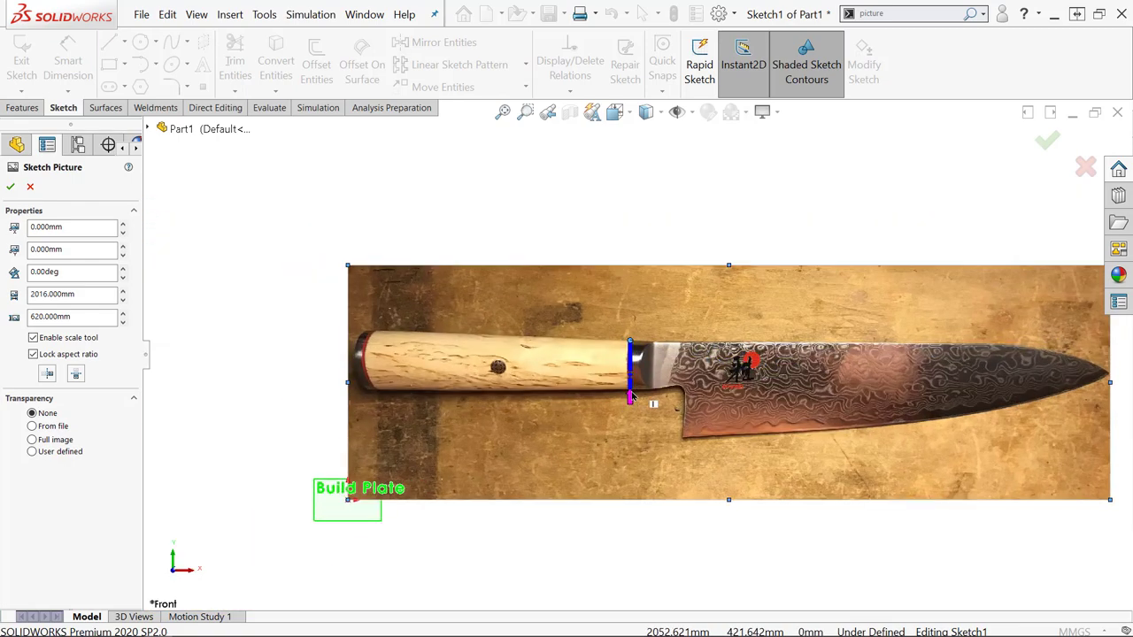
scroll(631, 398, down, 4)
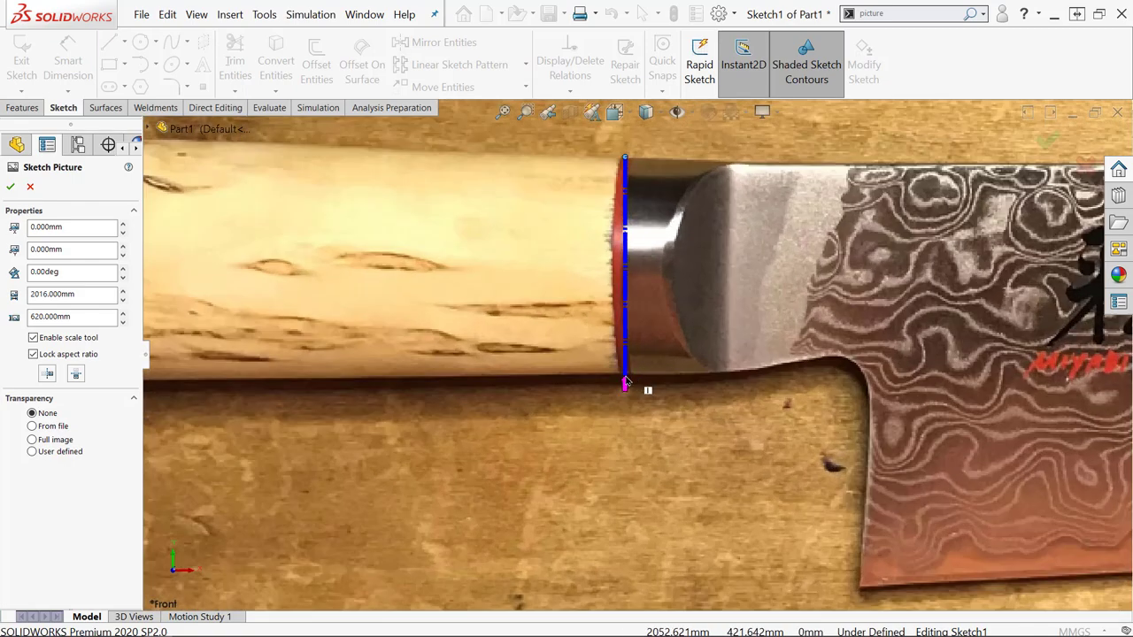
click(625, 382)
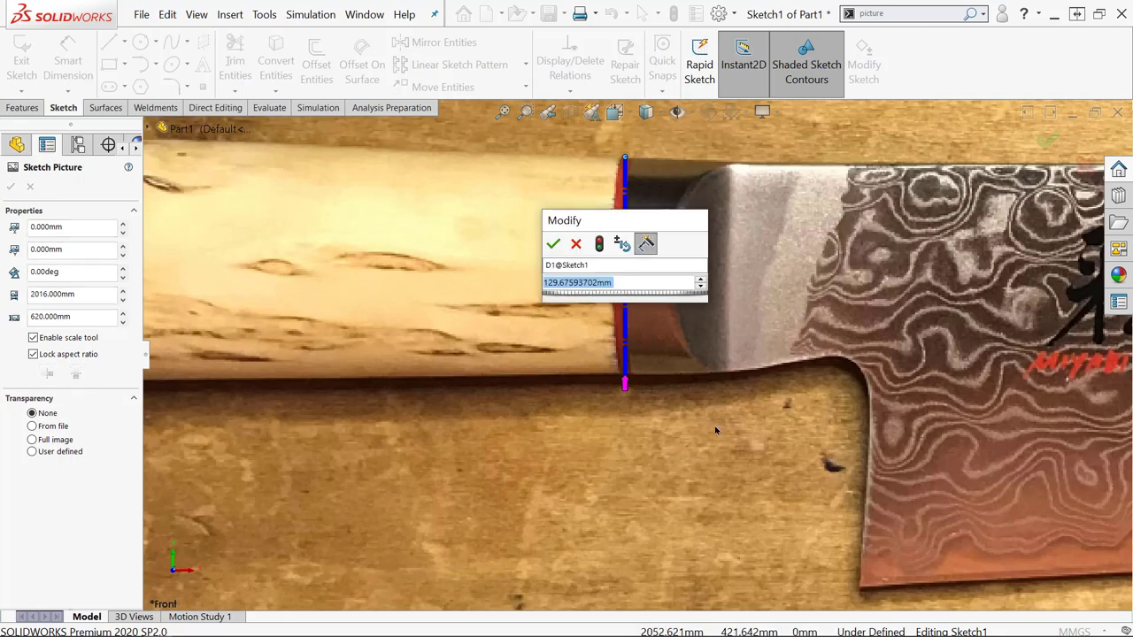
text(25)
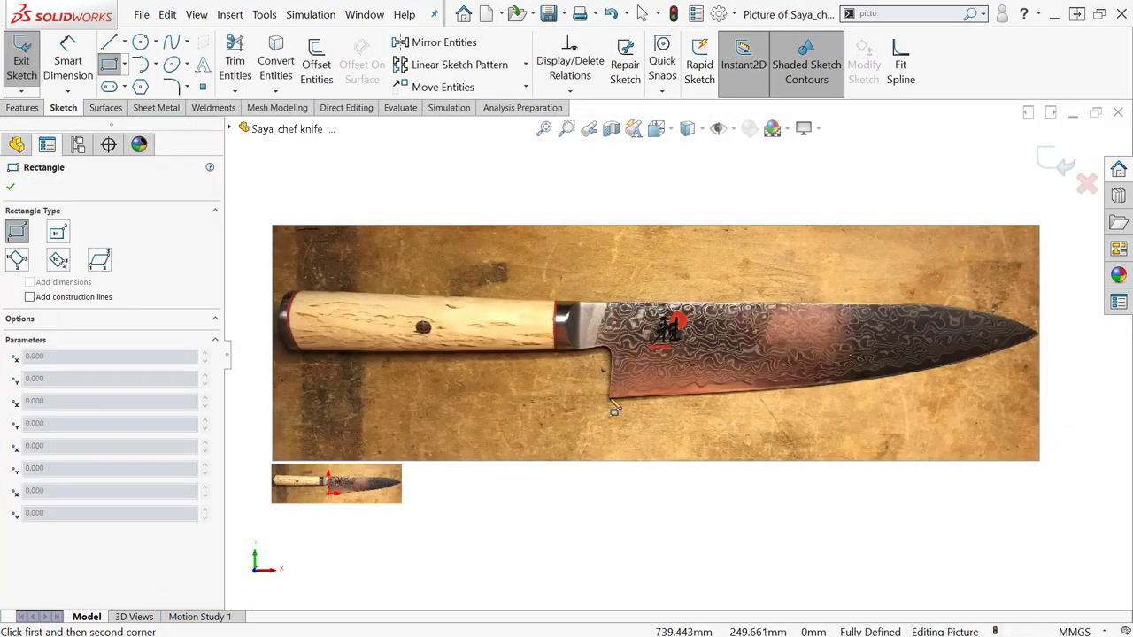
- Sketch a corner rectangle about 1126 mm long from the blade's heel to its tip and align its corners precisely with the picture
click(611, 400)
click(1040, 337)
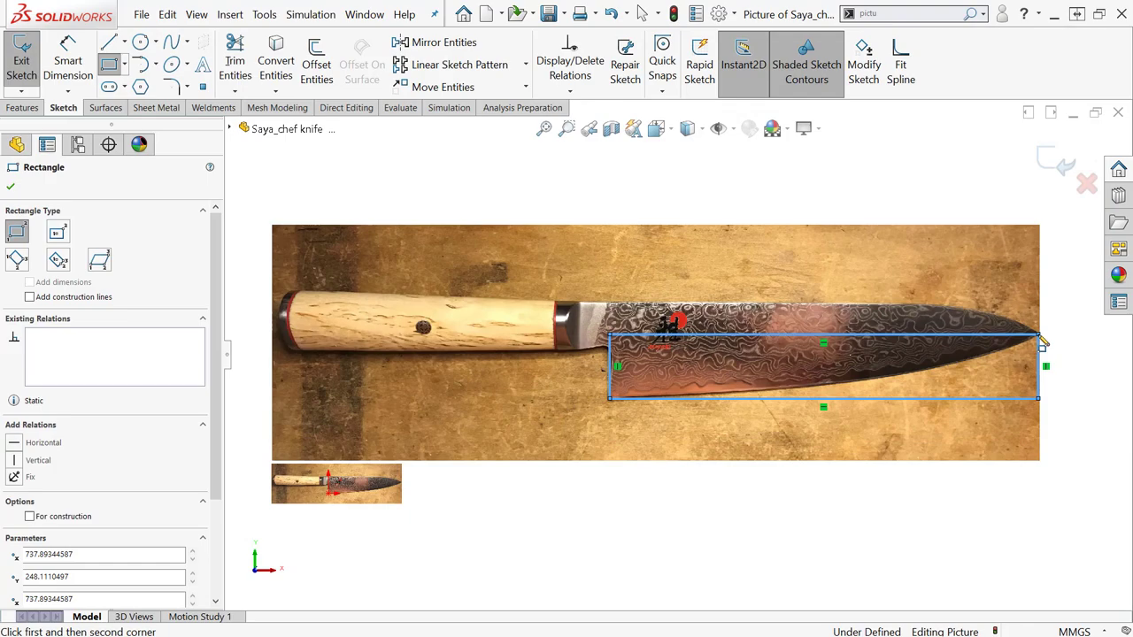
key(Escape)
scroll(613, 400, down, 9)
mouse_move(602, 386)
mouse_down()
mouse_move(603, 371)
mouse_move(598, 384)
mouse_up()
scroll(926, 316, up, 10)
scroll(847, 332, down, 9)
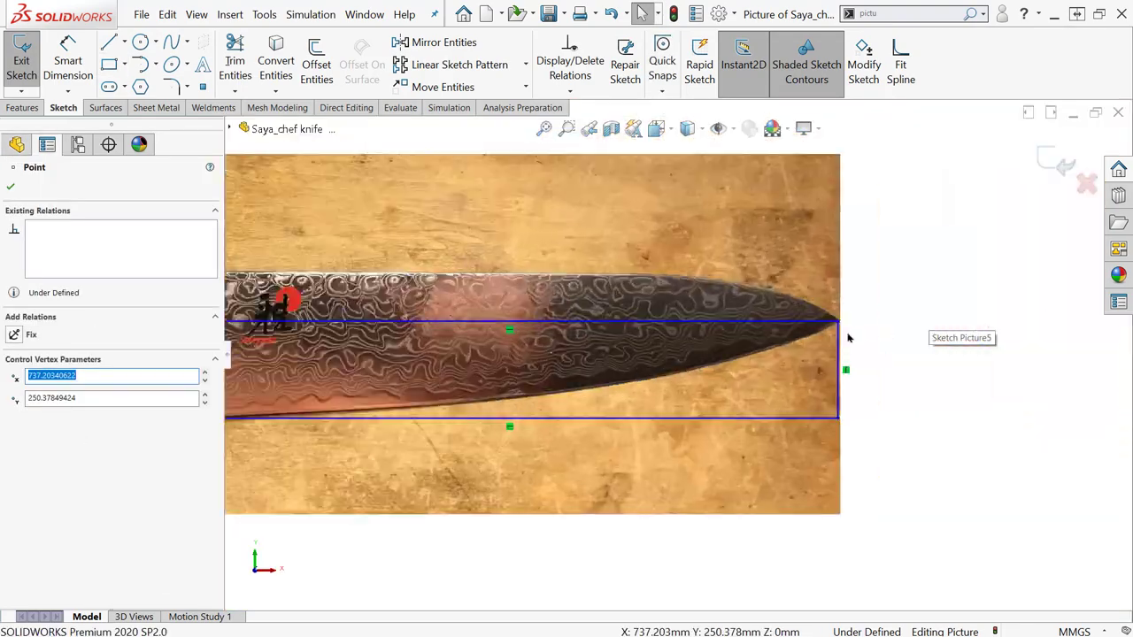
drag(774, 307, 769, 307)
scroll(761, 310, up, 8)
scroll(451, 361, up, 2)
- Re-enable the picture's scale tool, fit its line along the rectangle's upper edge to the blade tip and set the length to 7in+7/8in
double_click(470, 430)
click(33, 338)
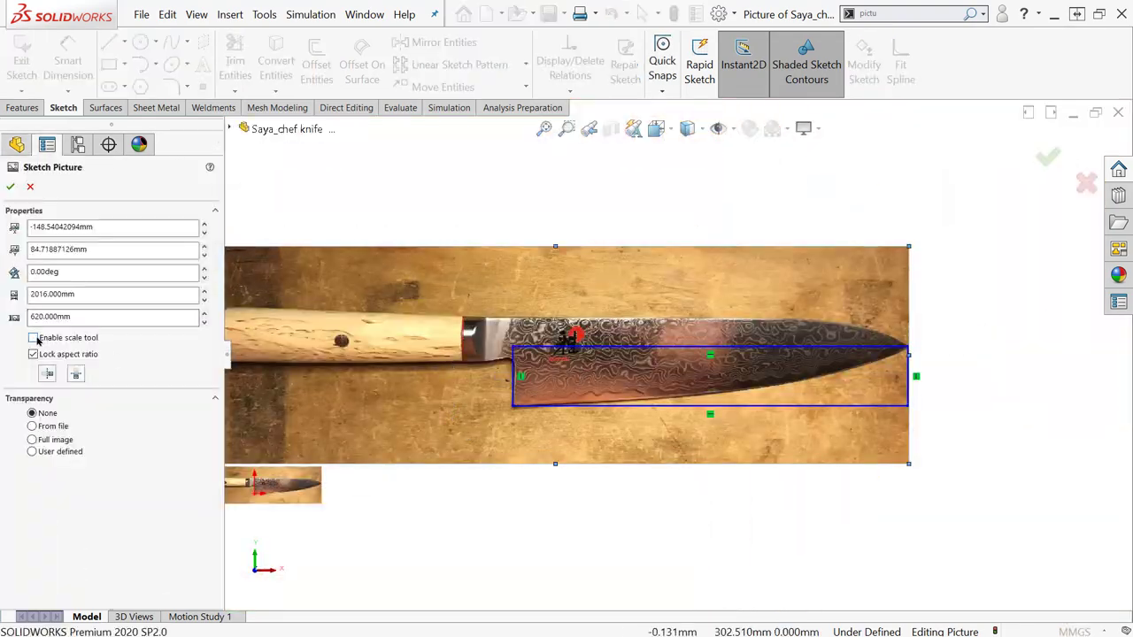
click(33, 338)
drag(514, 317, 513, 347)
drag(892, 346, 885, 325)
click(907, 348)
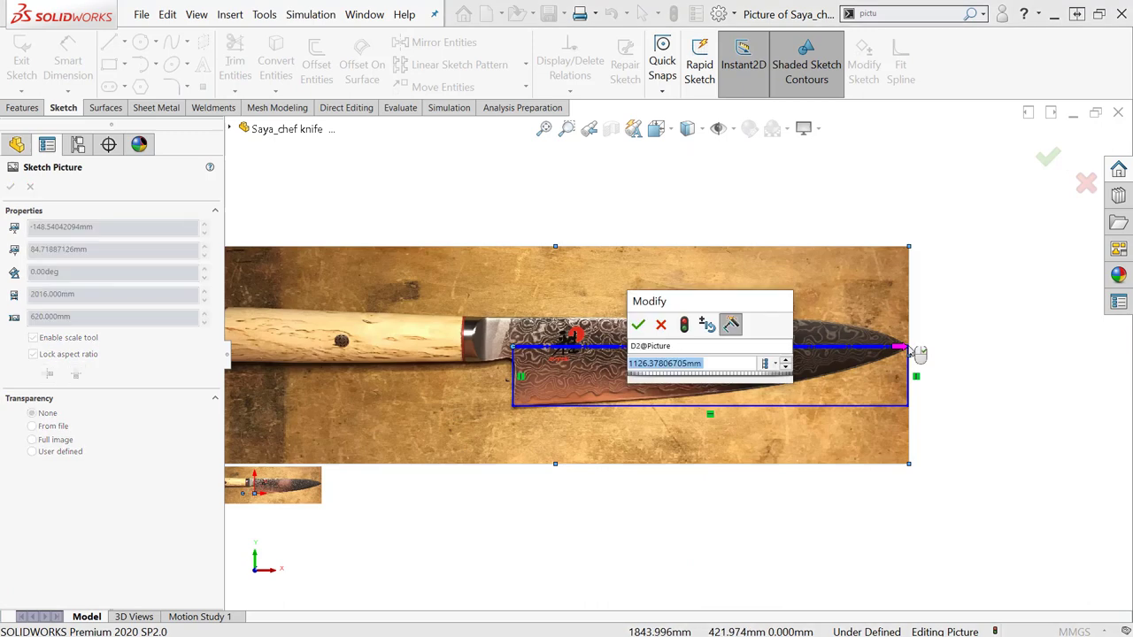
text(7in+7/8in)
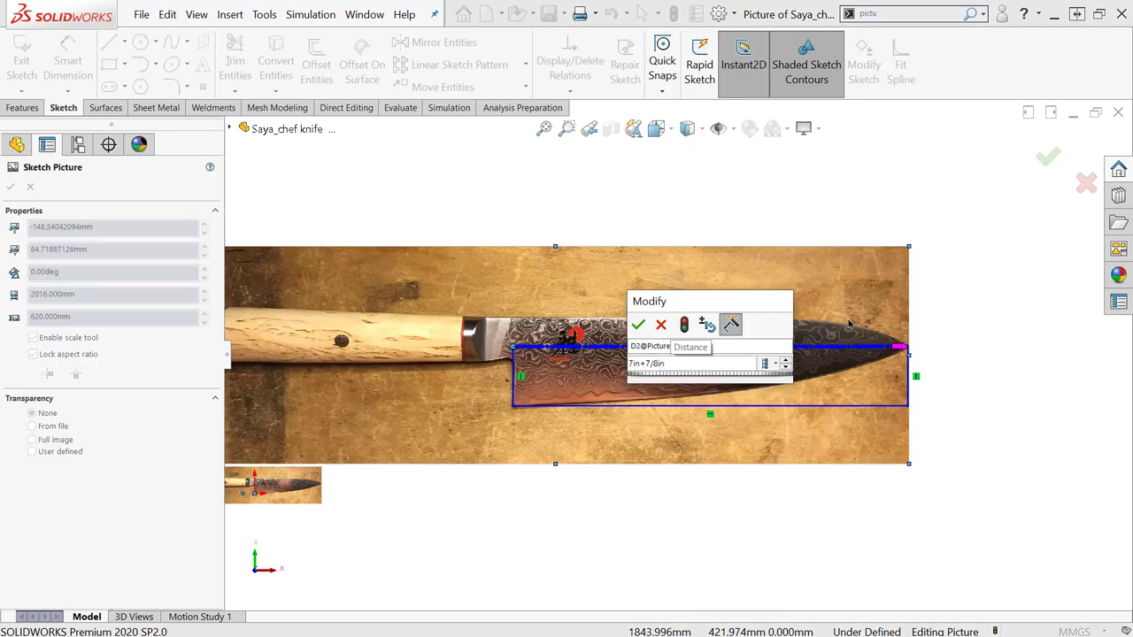
click(637, 325)
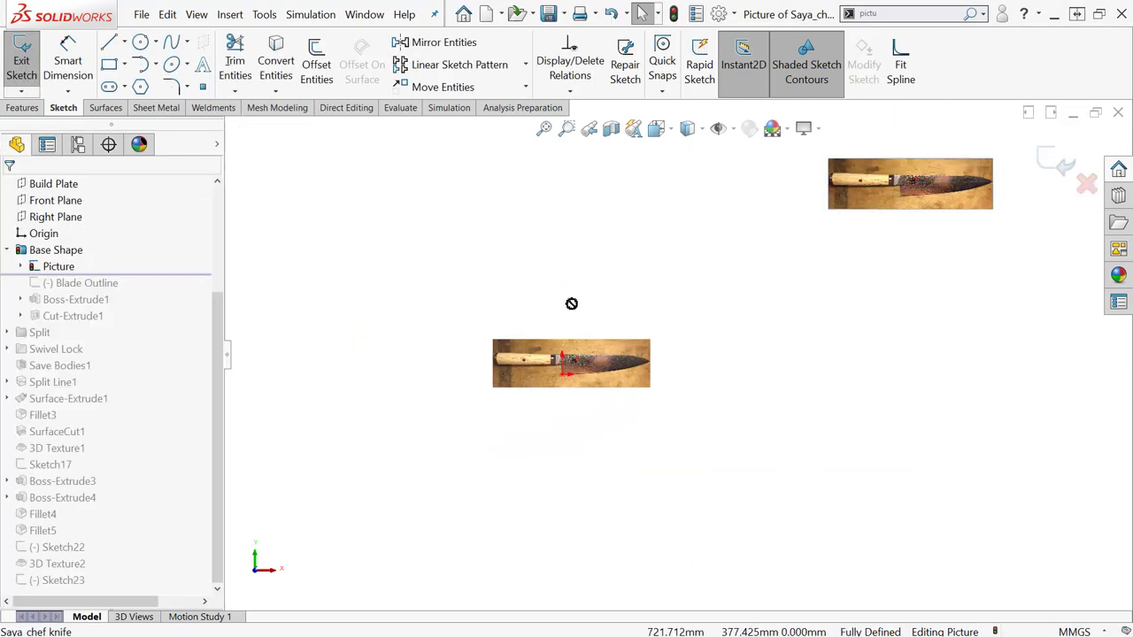
- Move the rescaled knife picture from its offset position toward the existing picture at the origin
drag(839, 197, 545, 324)
scroll(555, 314, down, 4)
drag(655, 351, 655, 355)
right_drag(844, 404, 897, 334)
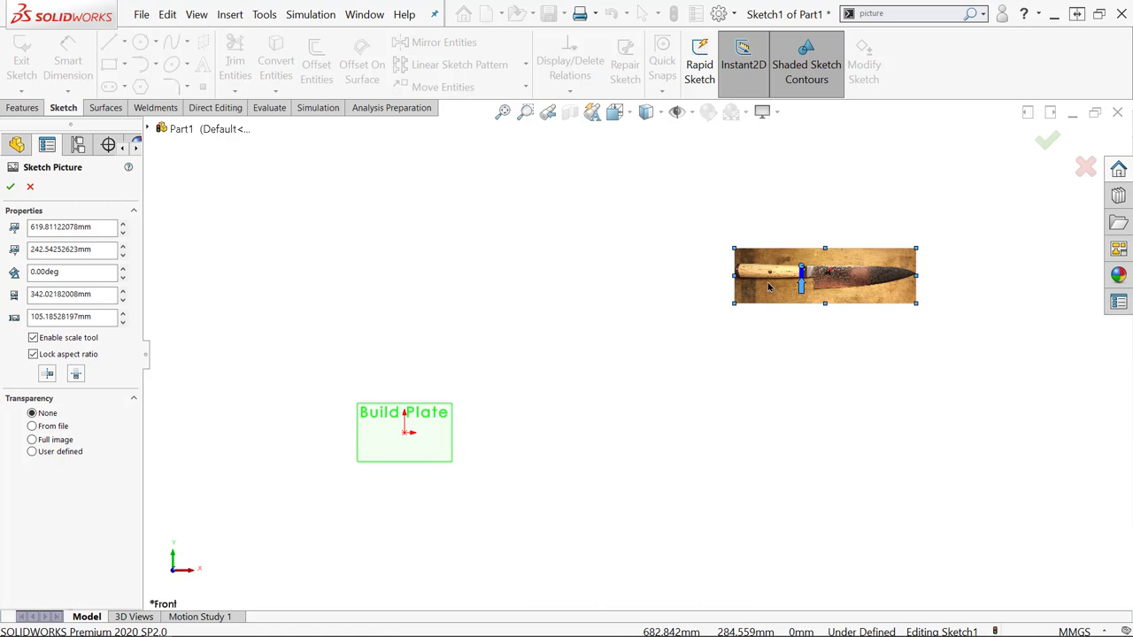
- Position the scaled picture so the blade's lower heel corner lies on the sketch origin, and accept the placement
mouse_move(768, 300)
mouse_down()
mouse_move(444, 455)
mouse_move(354, 458)
mouse_move(357, 467)
mouse_up()
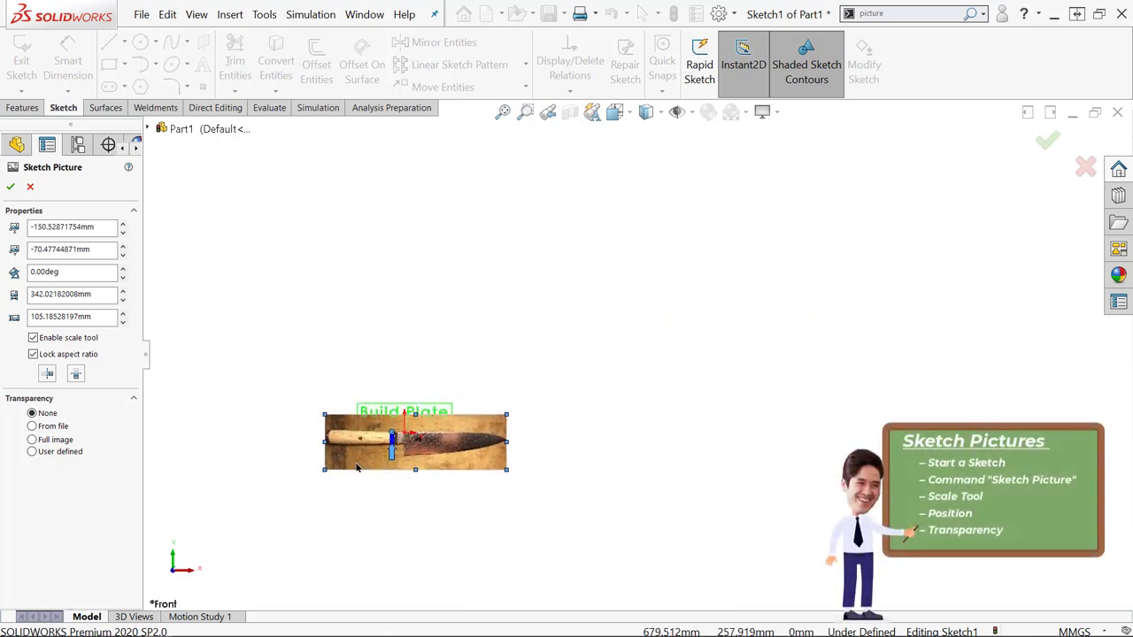
scroll(357, 468, down, 10)
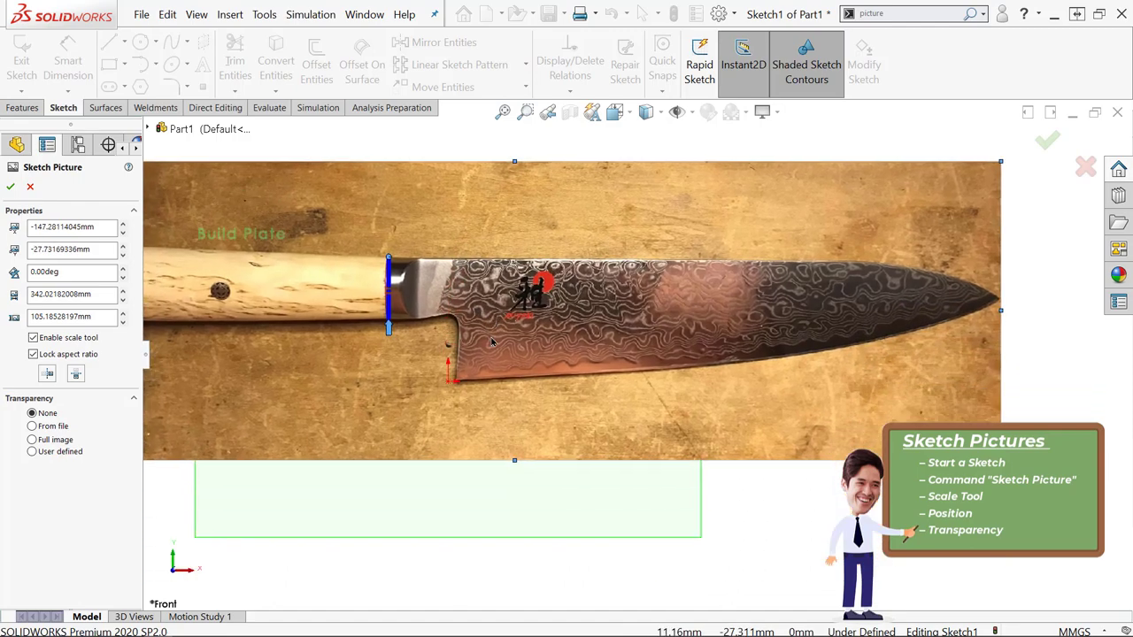
scroll(492, 342, down, 2)
scroll(509, 394, down, 6)
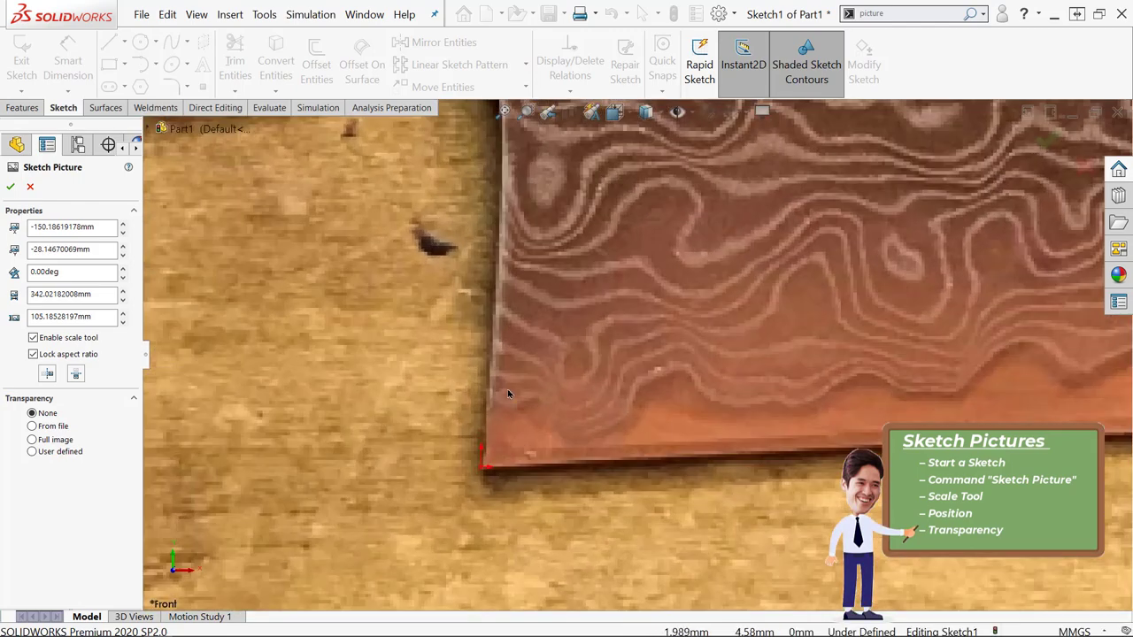
mouse_move(561, 419)
mouse_down()
mouse_move(558, 408)
mouse_move(561, 419)
mouse_up()
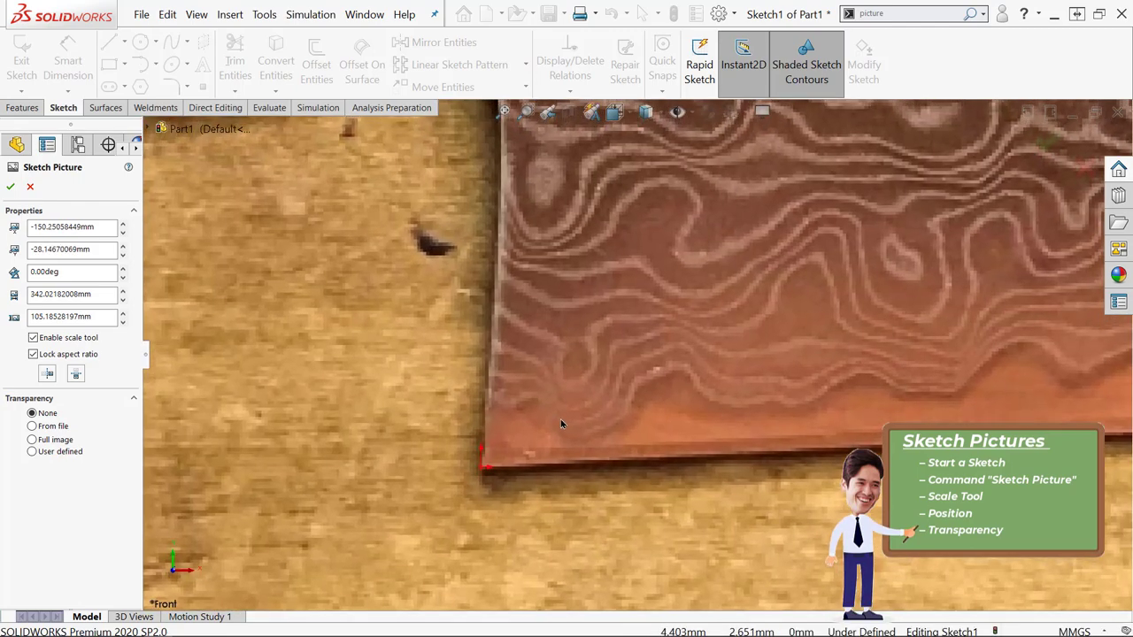
key(f)
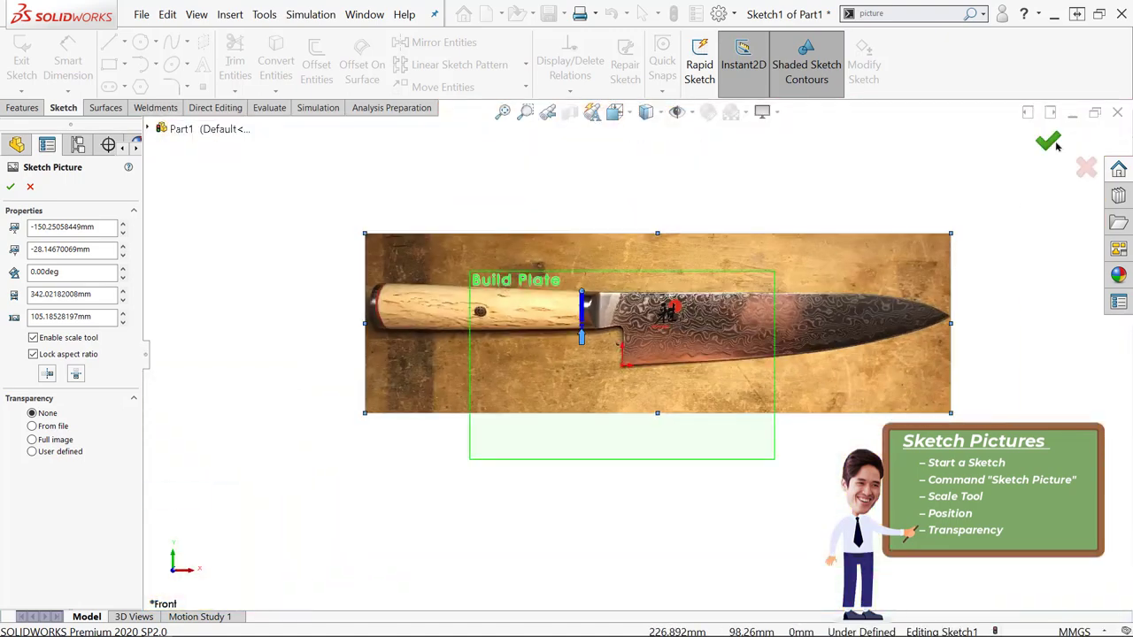
click(1057, 146)
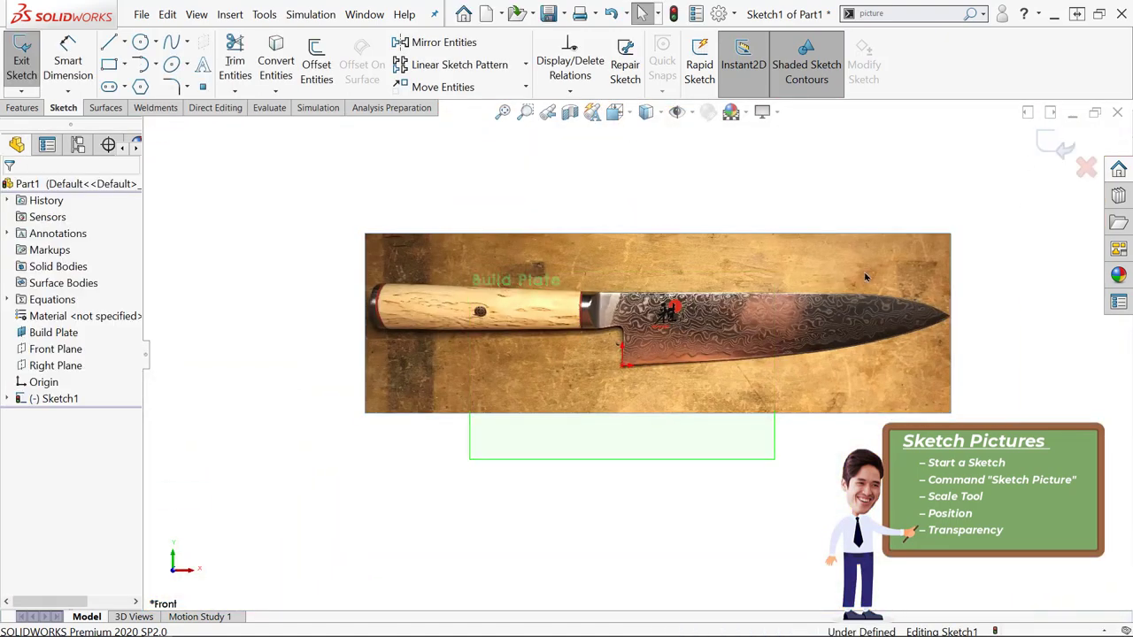
- Apply full-image transparency of 0.51 to the knife picture
double_click(591, 307)
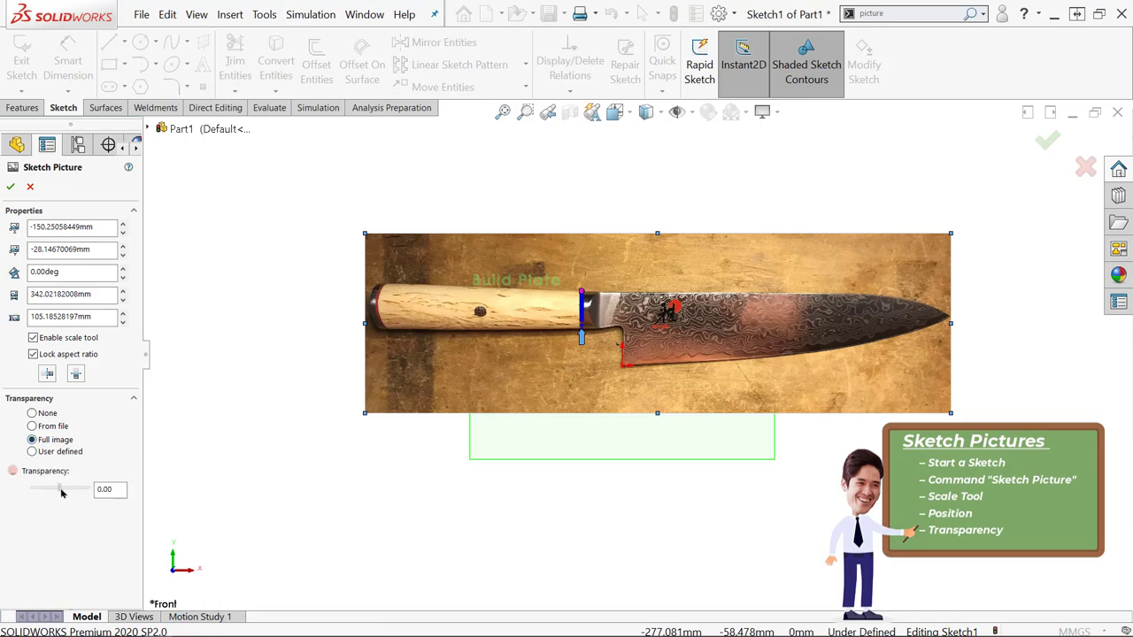
drag(61, 493, 61, 490)
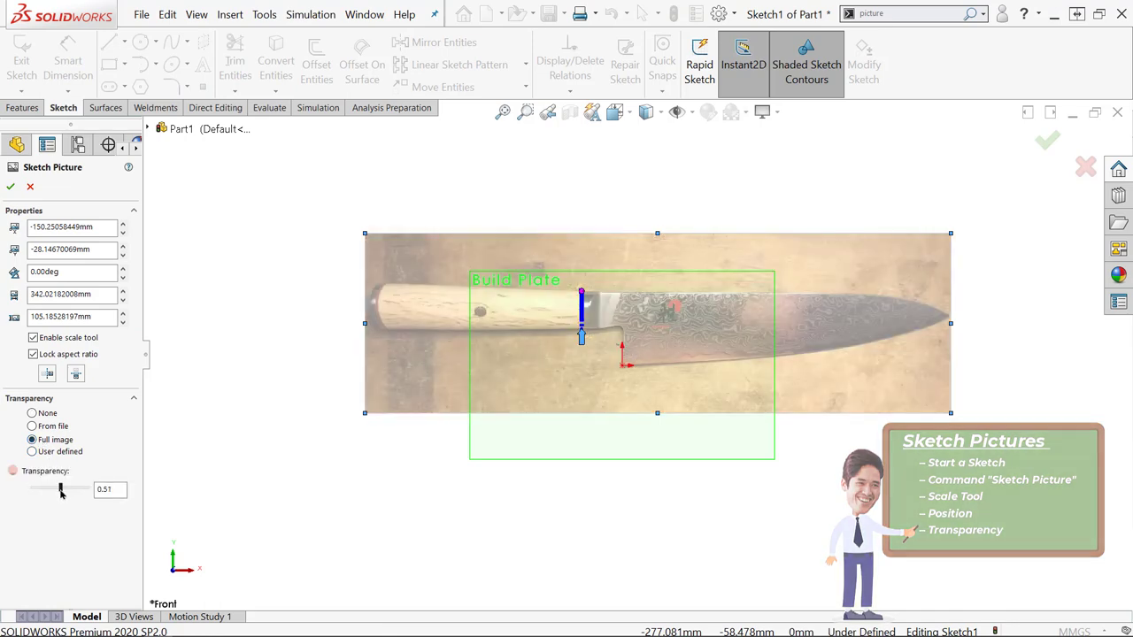
click(9, 187)
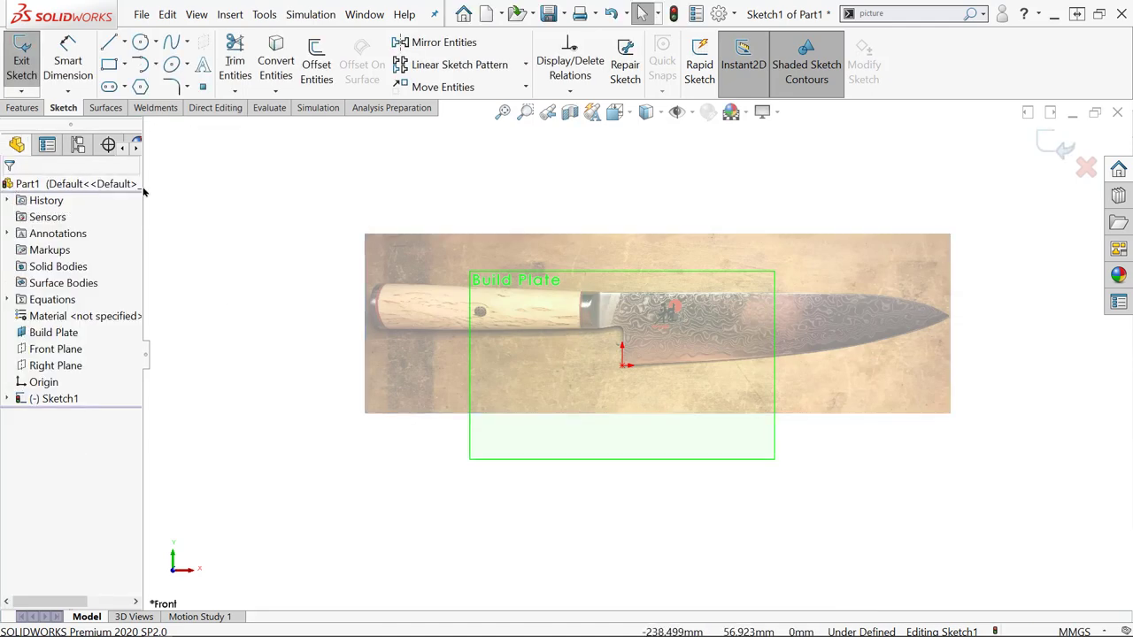
- Exit the sketch and rename it Picture in the feature tree
click(21, 61)
click(9, 399)
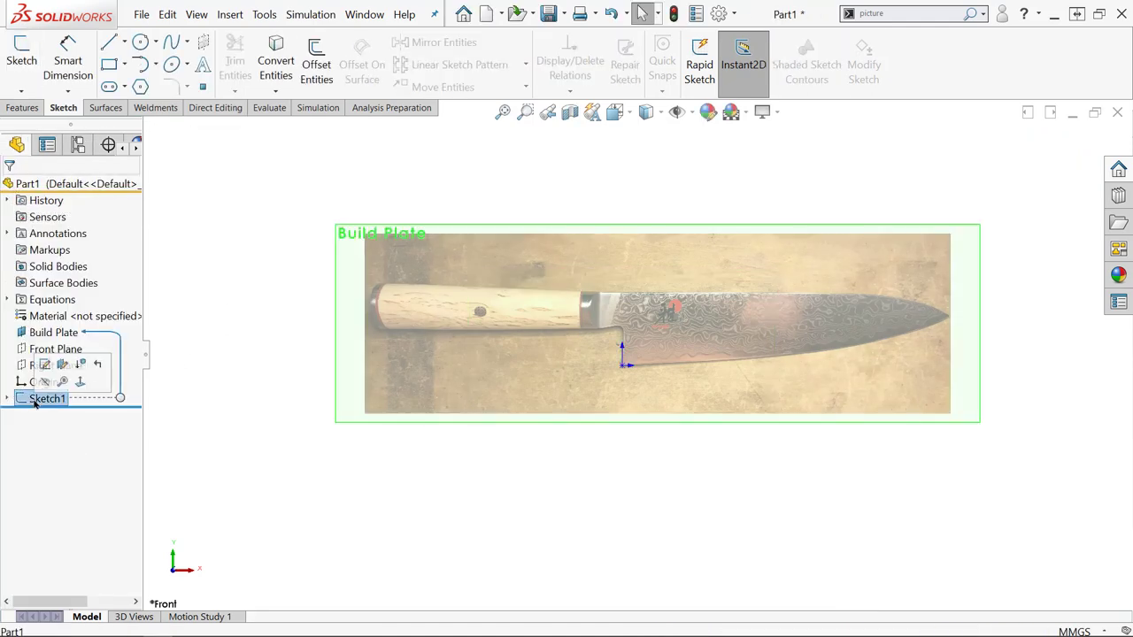
click(38, 400)
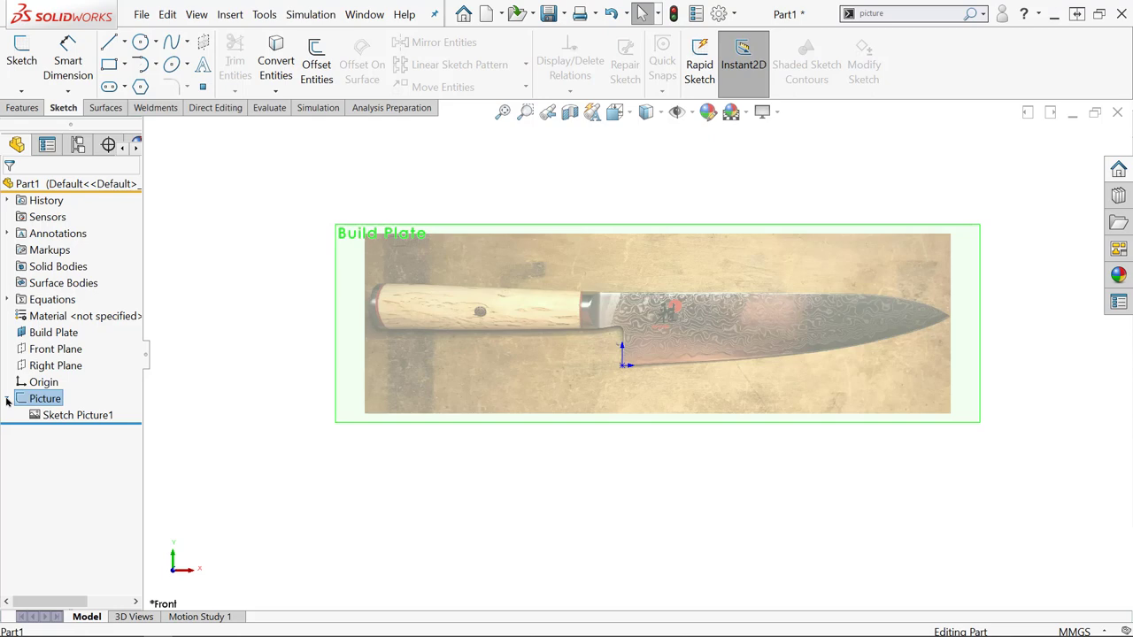
click(7, 401)
- Start a new sketch on the Build Plate plane
click(62, 332)
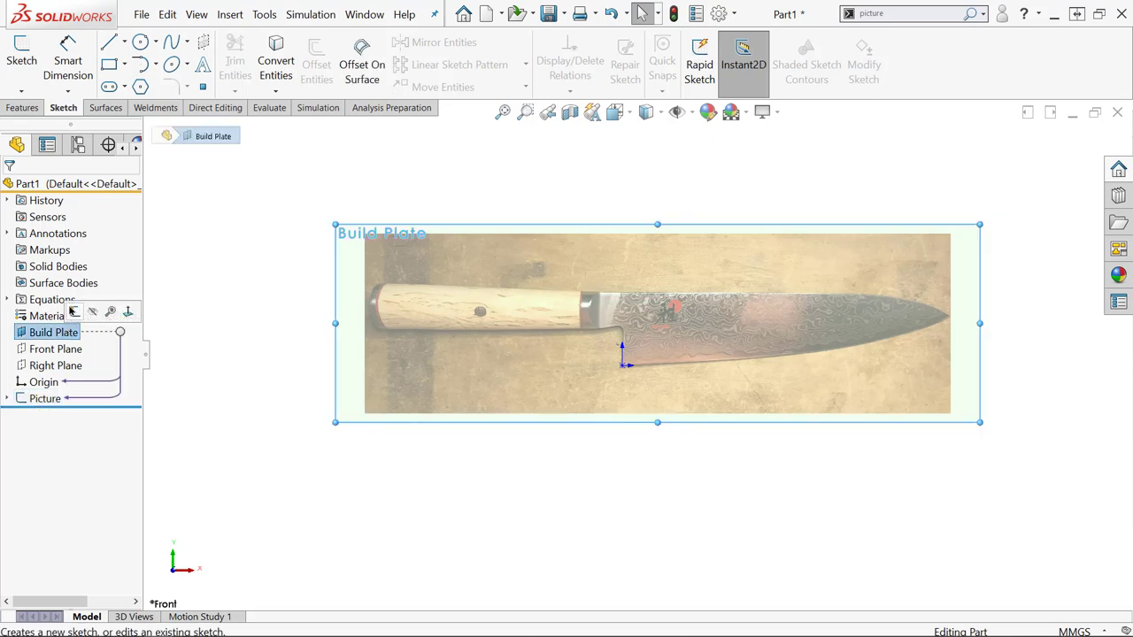
click(72, 311)
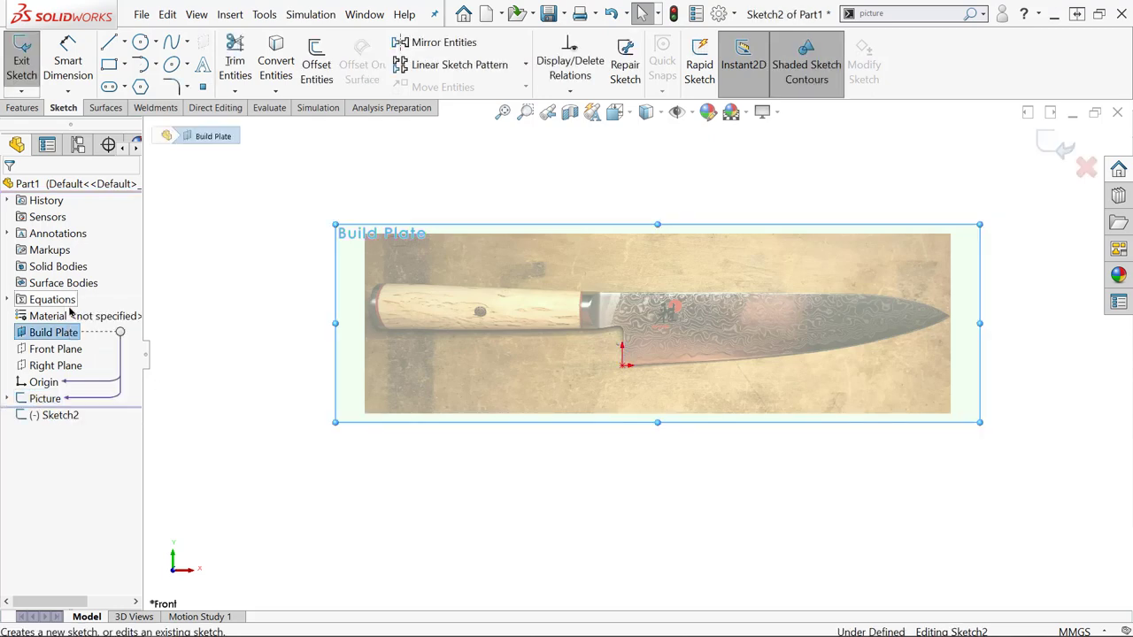
click(276, 322)
- Draw a corner rectangle from the sketch origin that encloses the blade up to its tip
scroll(801, 343, down, 3)
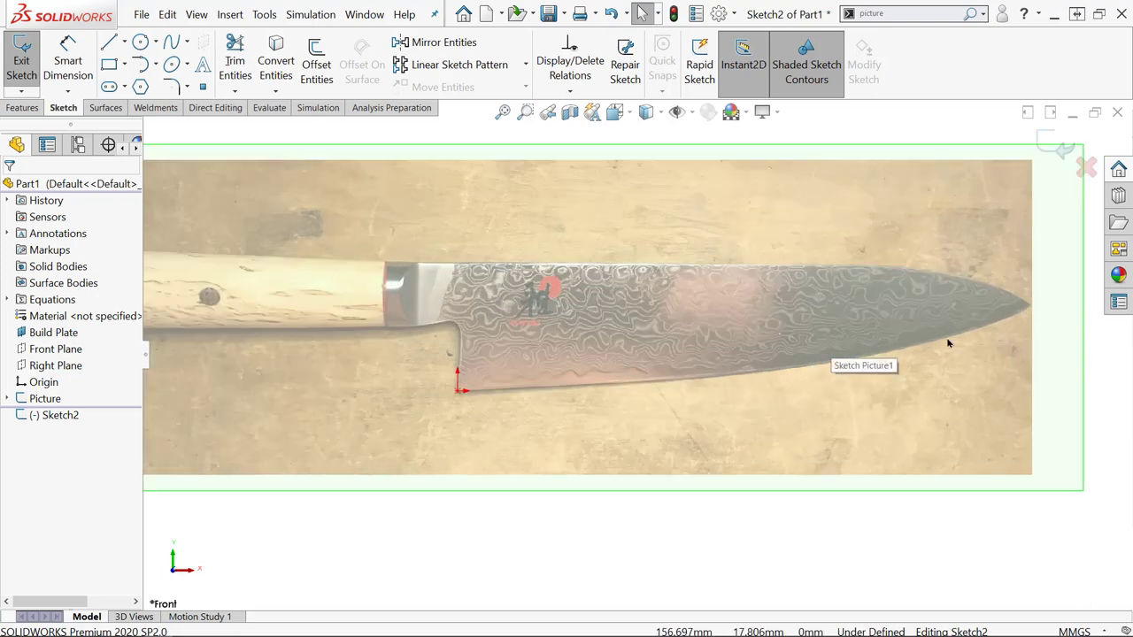
ctrl+middle_drag(1036, 325, 948, 329)
scroll(907, 306, down, 1)
right_drag(278, 209, 270, 306)
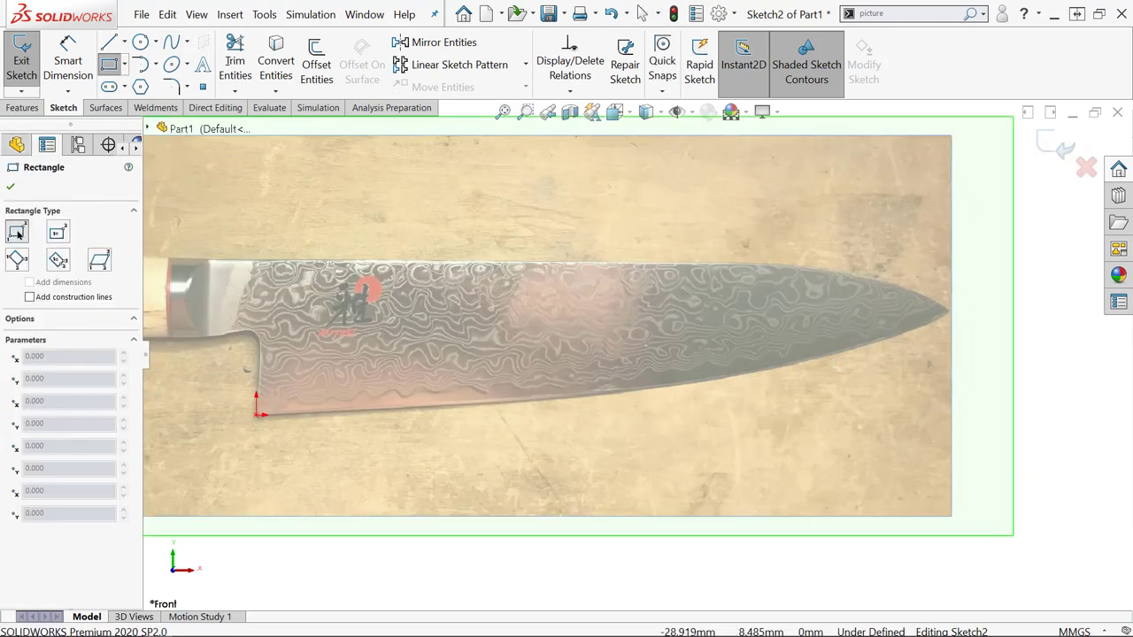
click(257, 414)
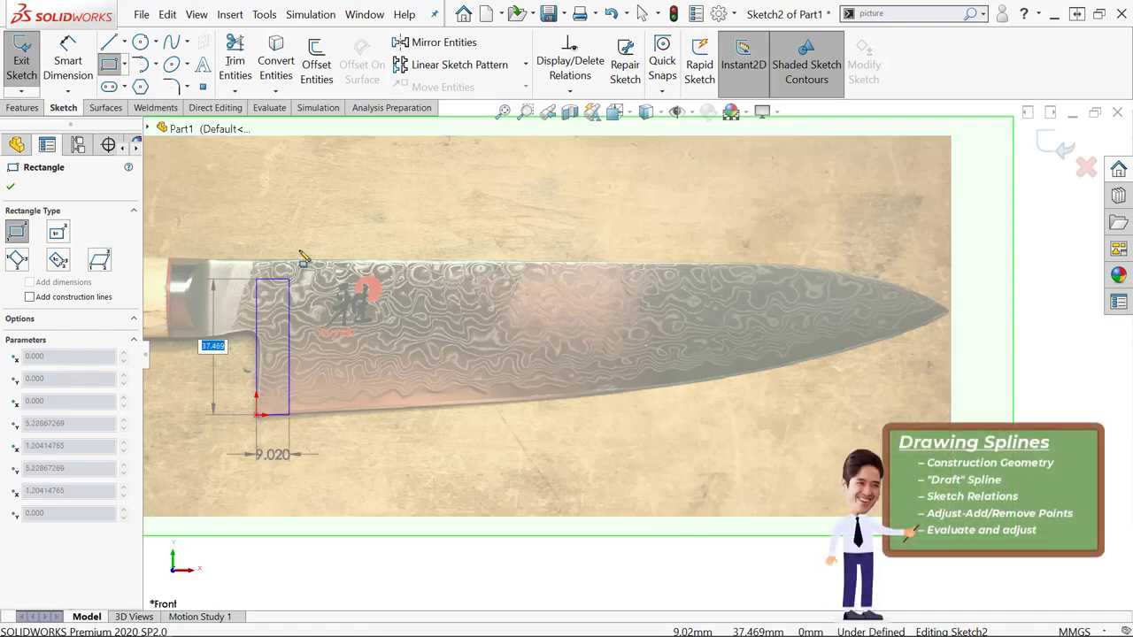
click(954, 261)
key(Escape)
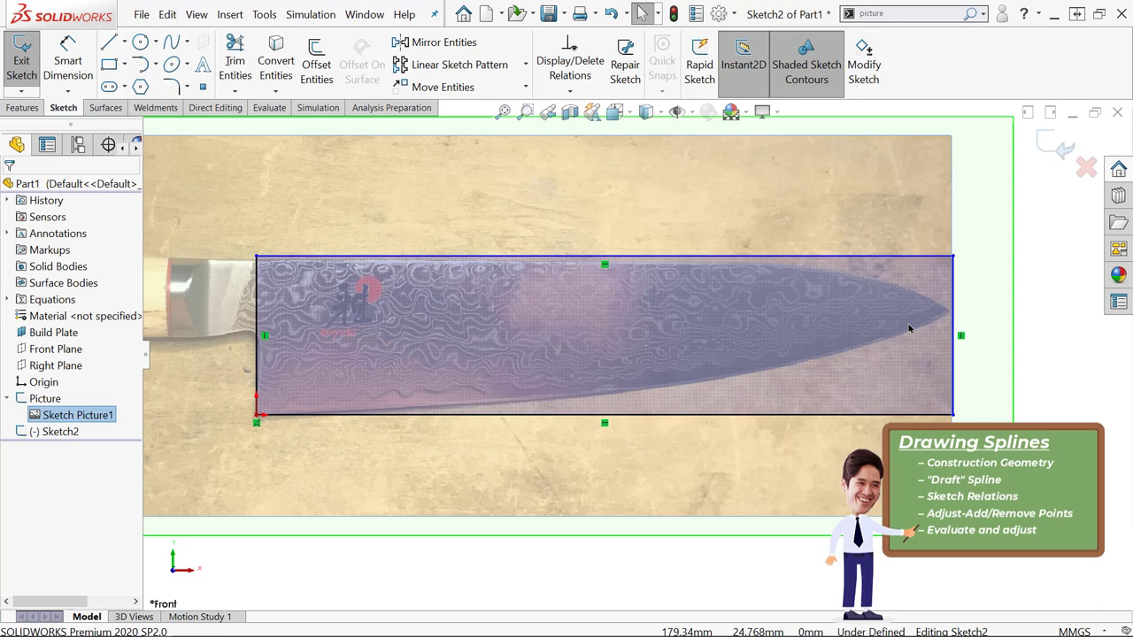
key(Escape)
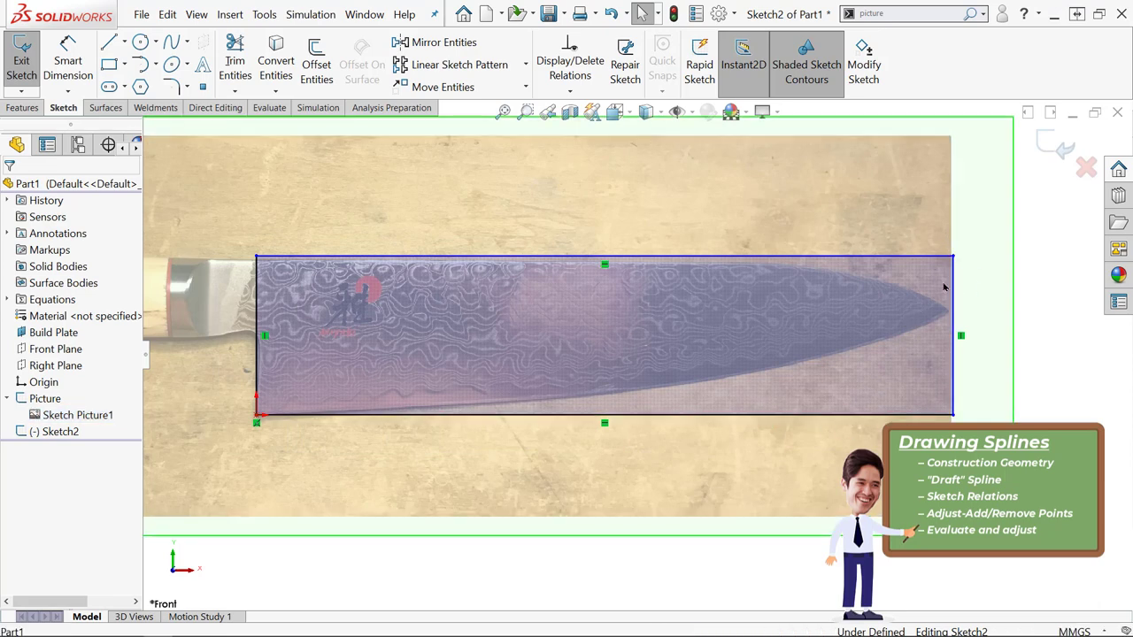
- Hide the Picture sketch, convert the rectangle to construction geometry, and show the Picture sketch again
click(46, 399)
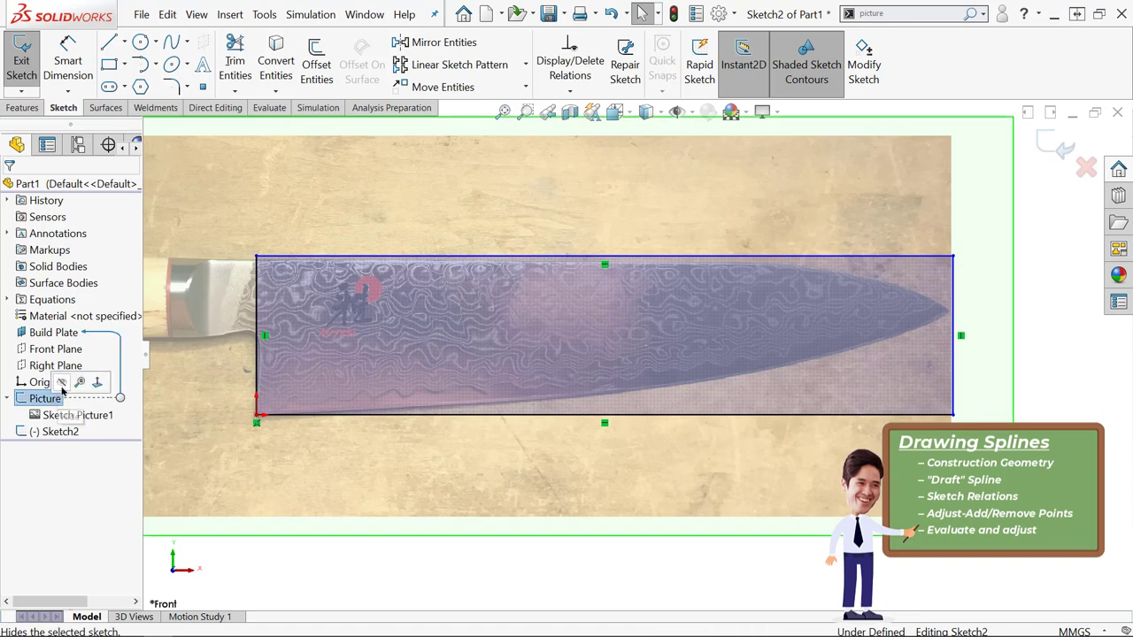
click(65, 384)
click(354, 343)
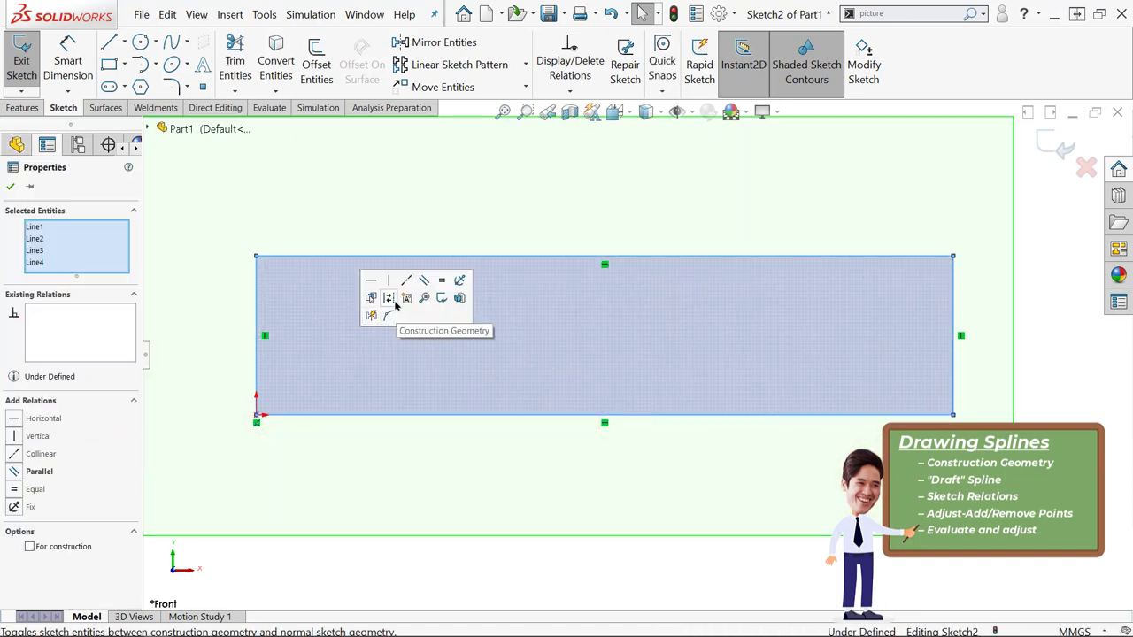
click(392, 303)
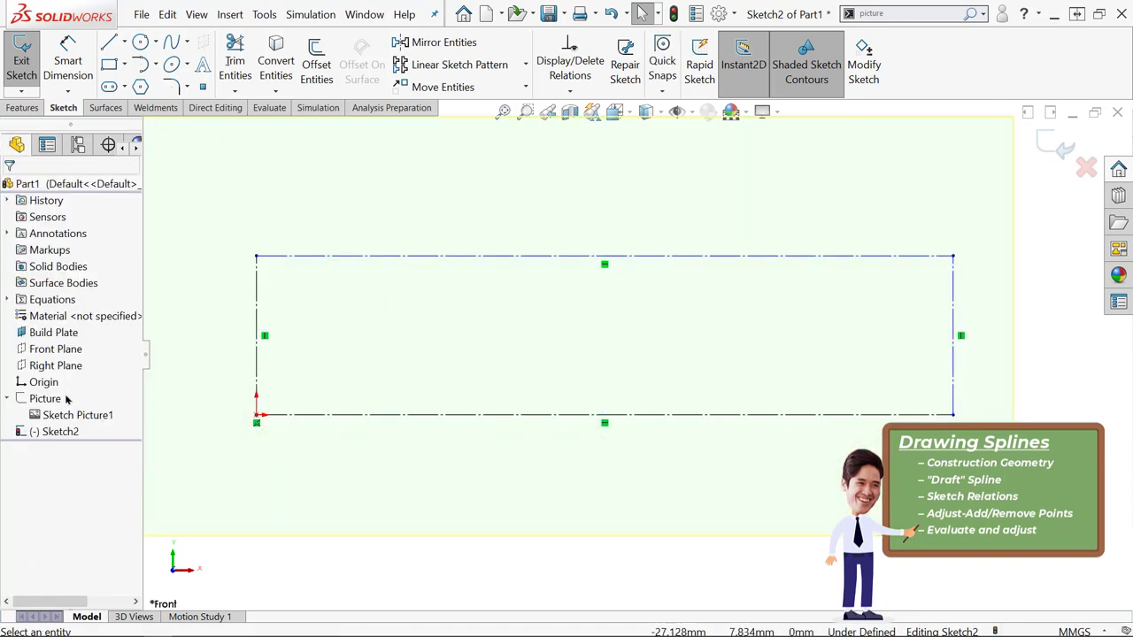
click(46, 399)
click(65, 385)
- Resize the construction rectangle to meet the blade's spine and tip, about 191.26 mm long and 42.63 mm high
scroll(291, 263, down, 5)
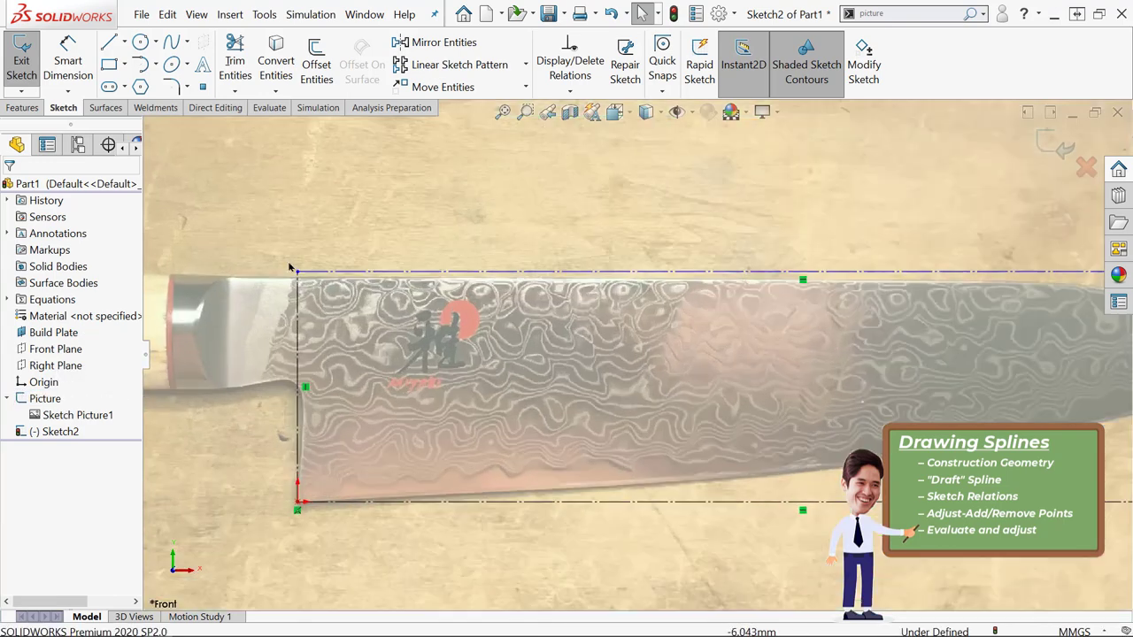
drag(381, 302, 382, 321)
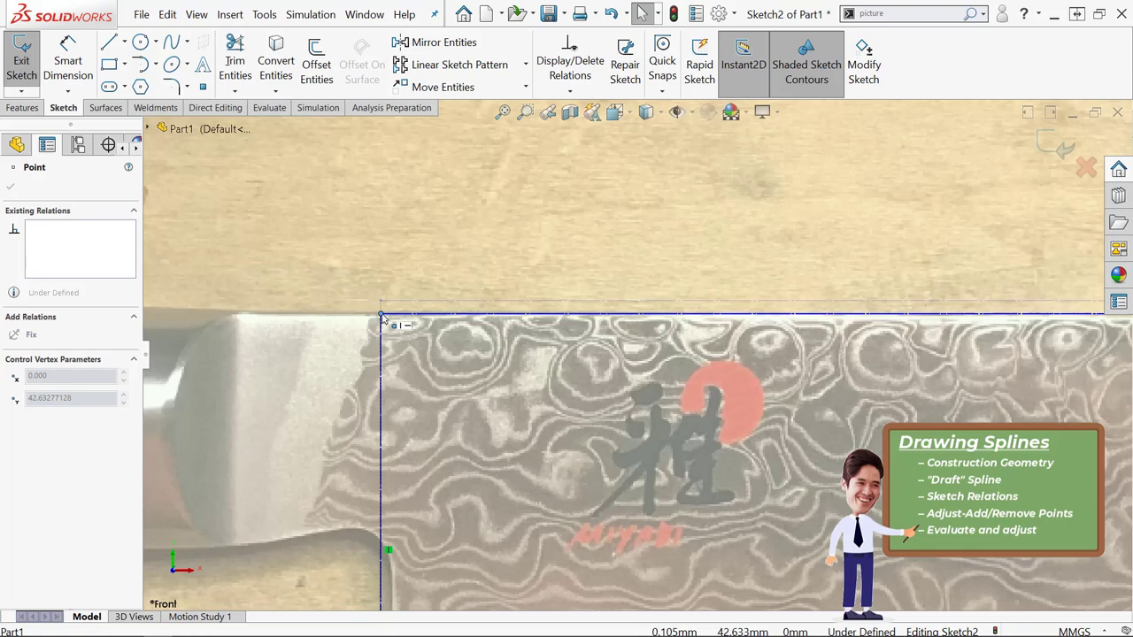
scroll(602, 362, up, 6)
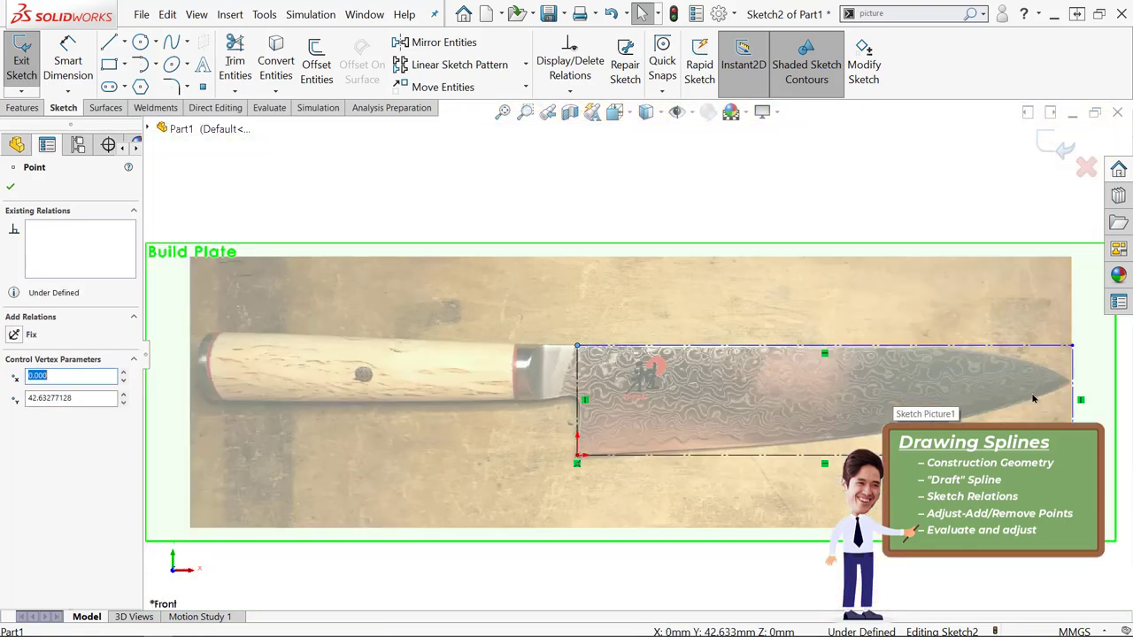
scroll(1033, 399, down, 5)
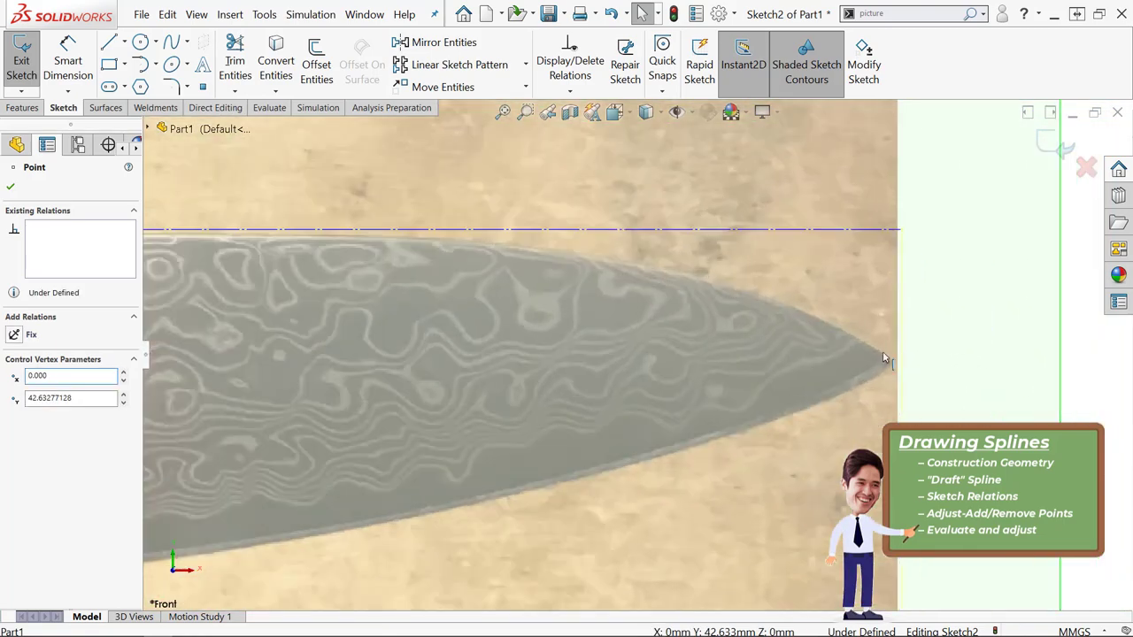
click(885, 359)
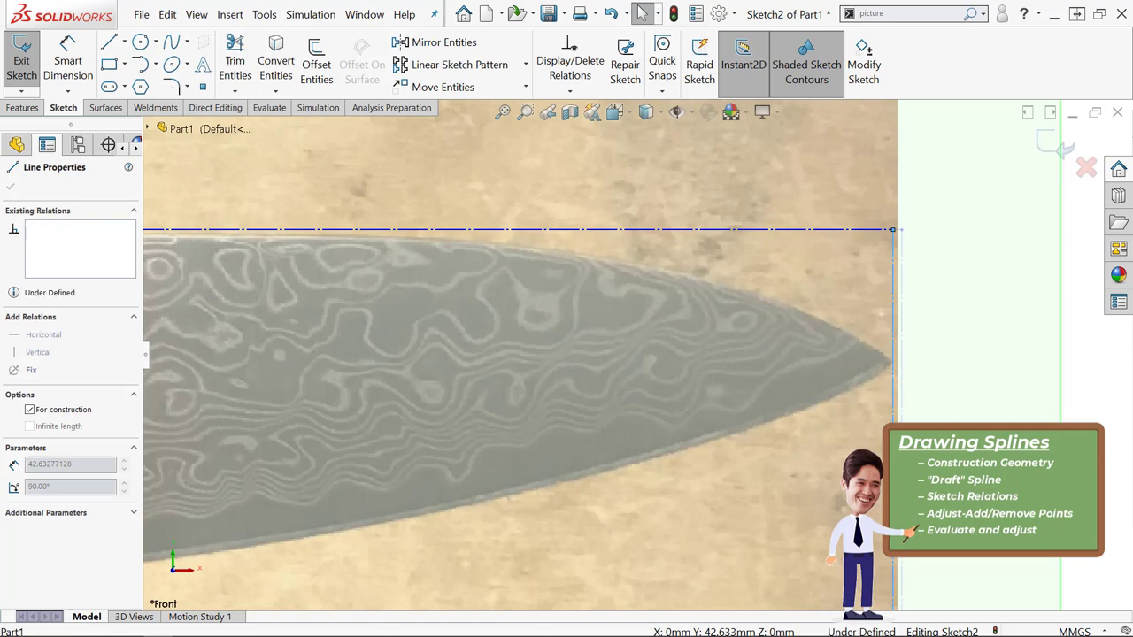
click(809, 448)
scroll(762, 453, up, 6)
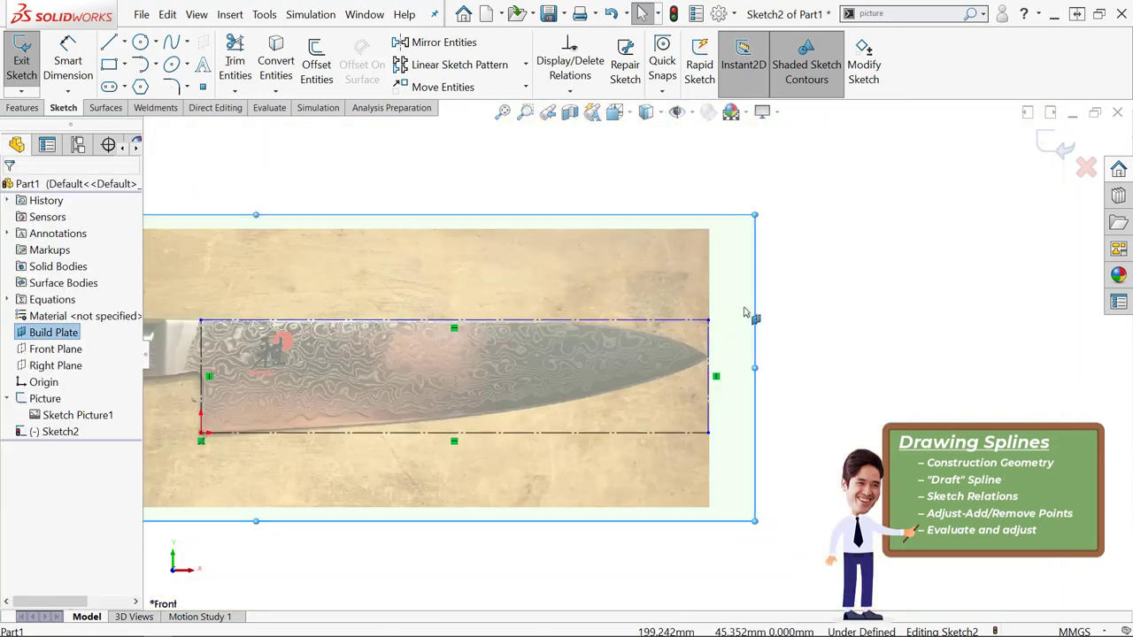
- Fix the construction rectangle's upper corner on the tip side
click(708, 322)
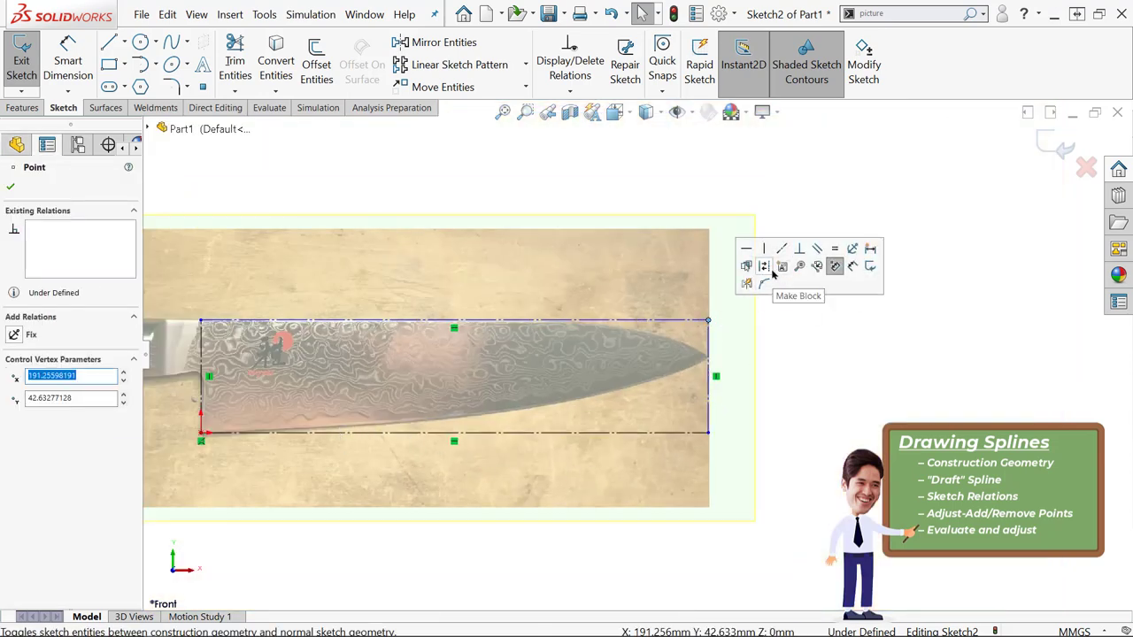
click(851, 250)
key(Escape)
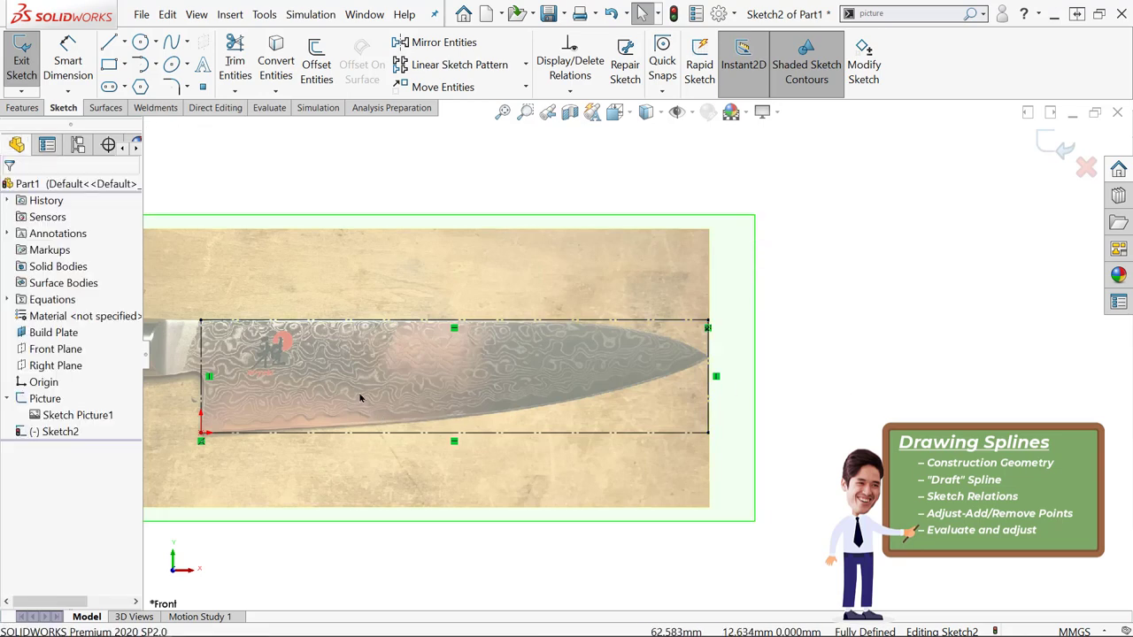
- Sketch a Bezier style spline from the rectangle's upper heel corner to the blade tip, with one control vertex near the tip
scroll(359, 398, up, 2)
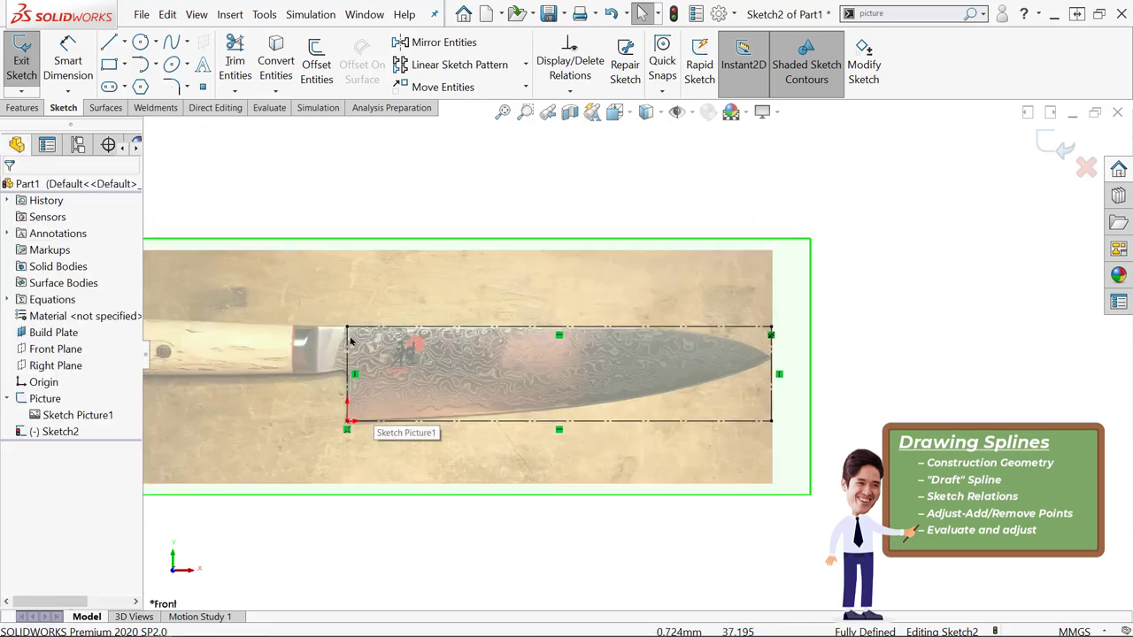
click(187, 42)
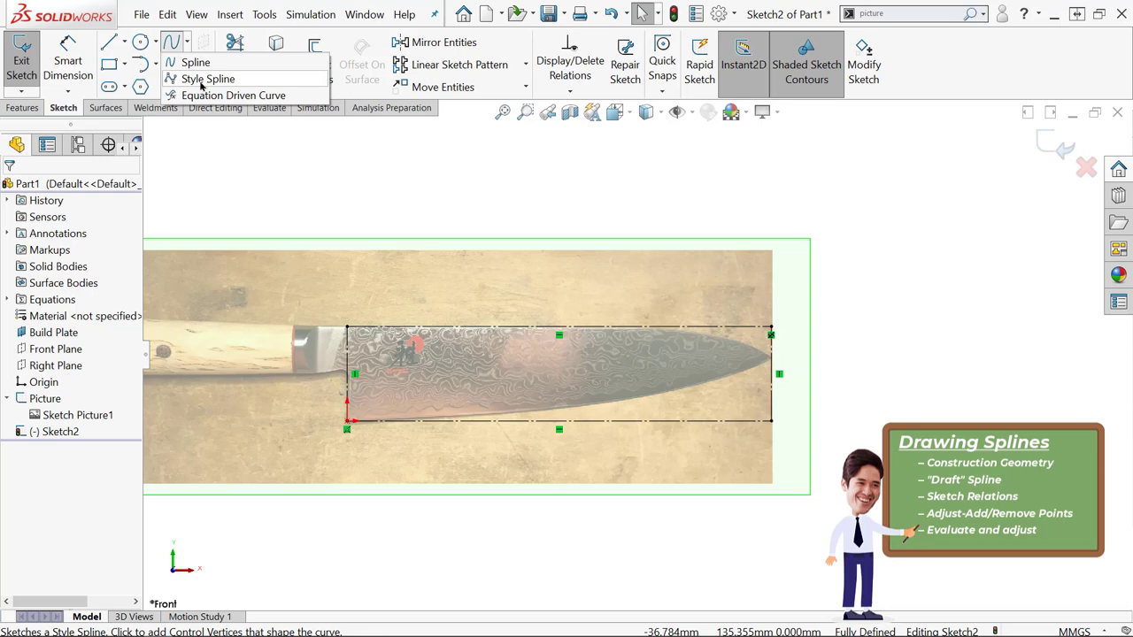
click(206, 79)
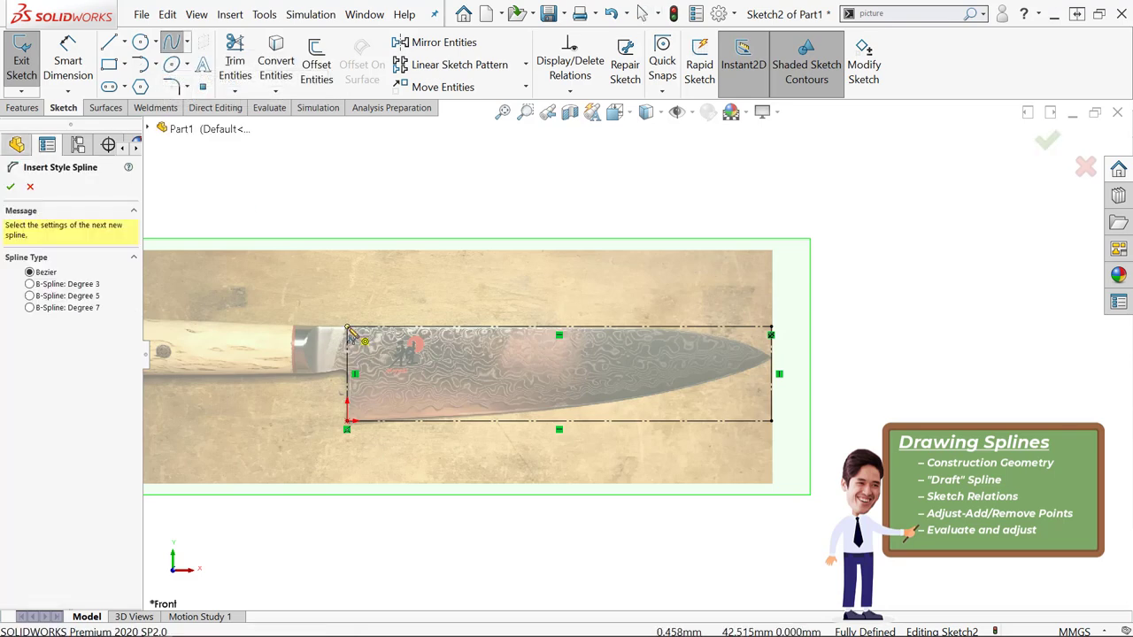
key(Escape)
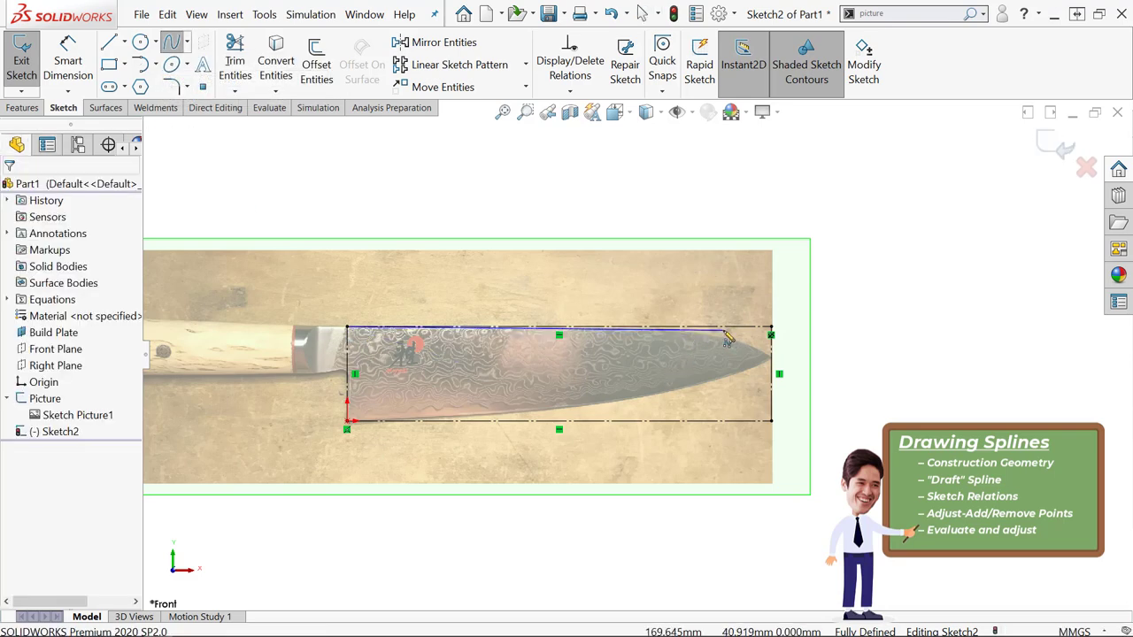
click(726, 332)
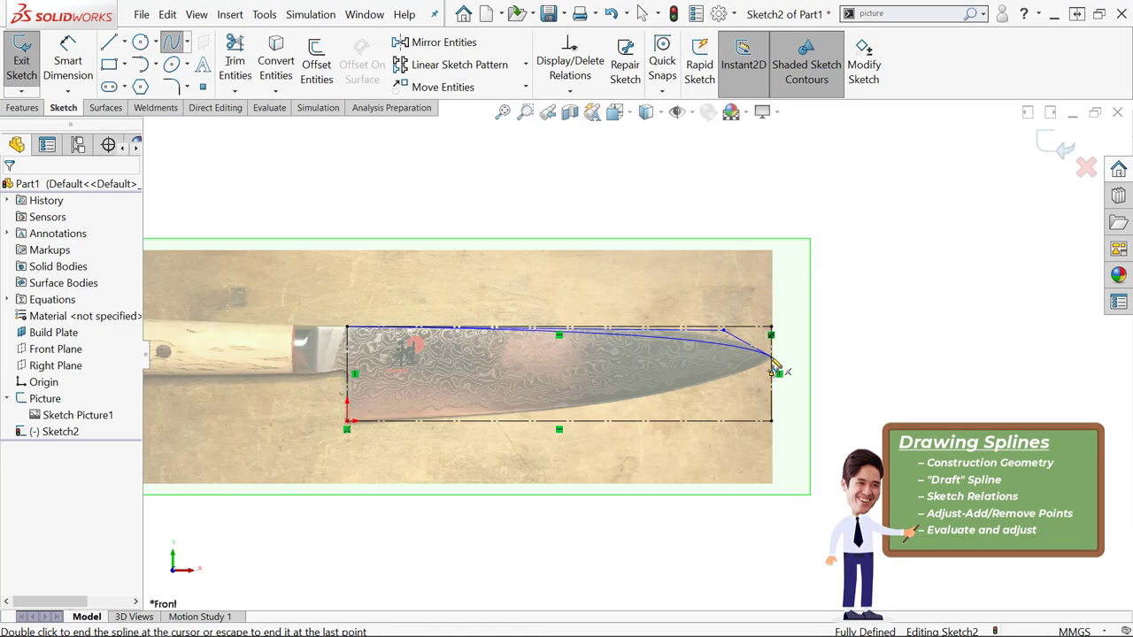
double_click(773, 358)
key(Escape)
- Raise the spline's middle control vertex above the blade and make the control polygon's heel-side line horizontal
drag(723, 330, 724, 307)
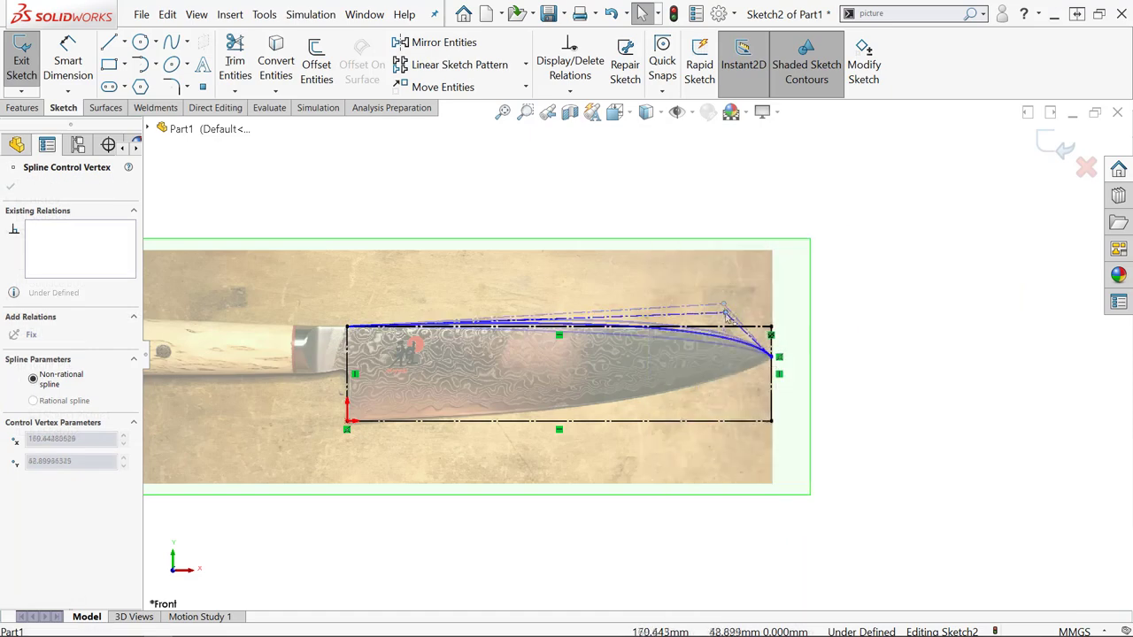
scroll(490, 335, down, 3)
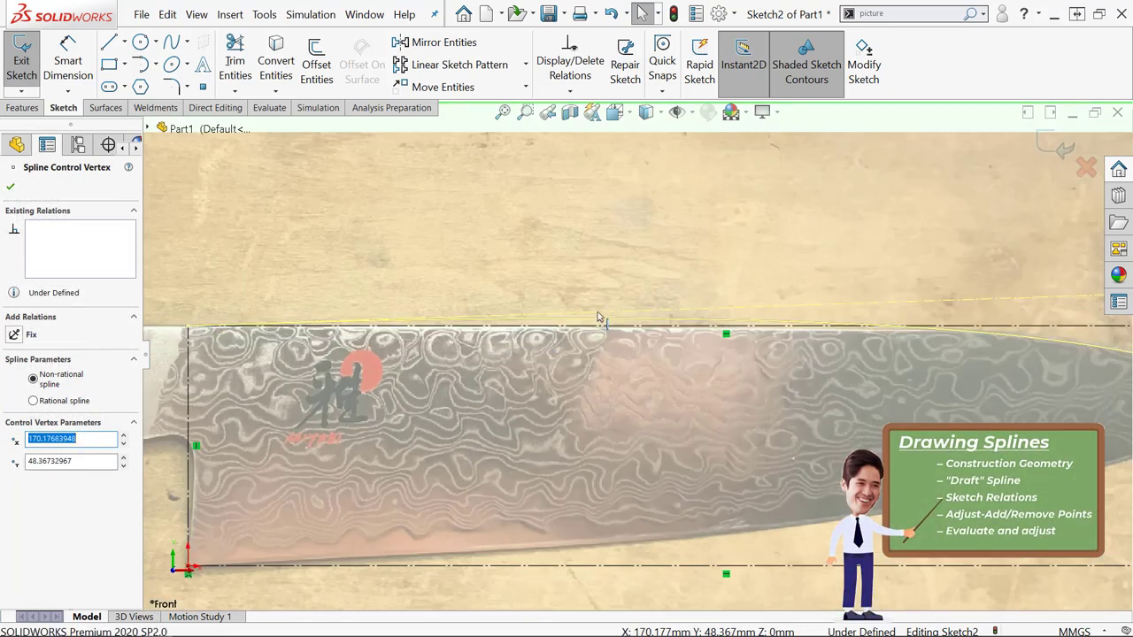
click(597, 318)
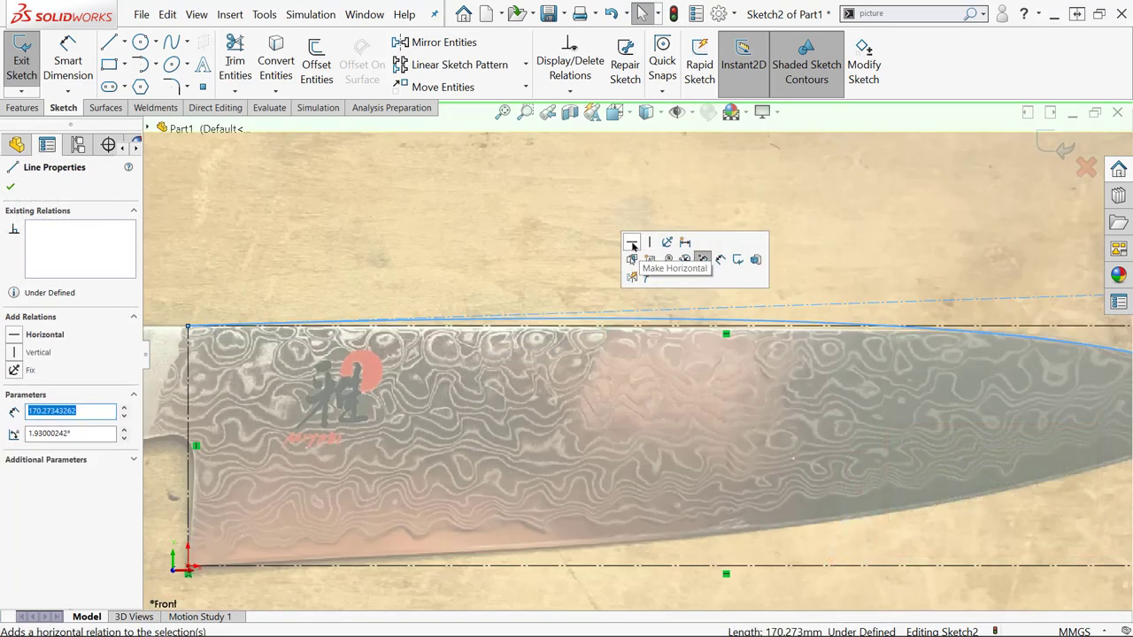
click(632, 243)
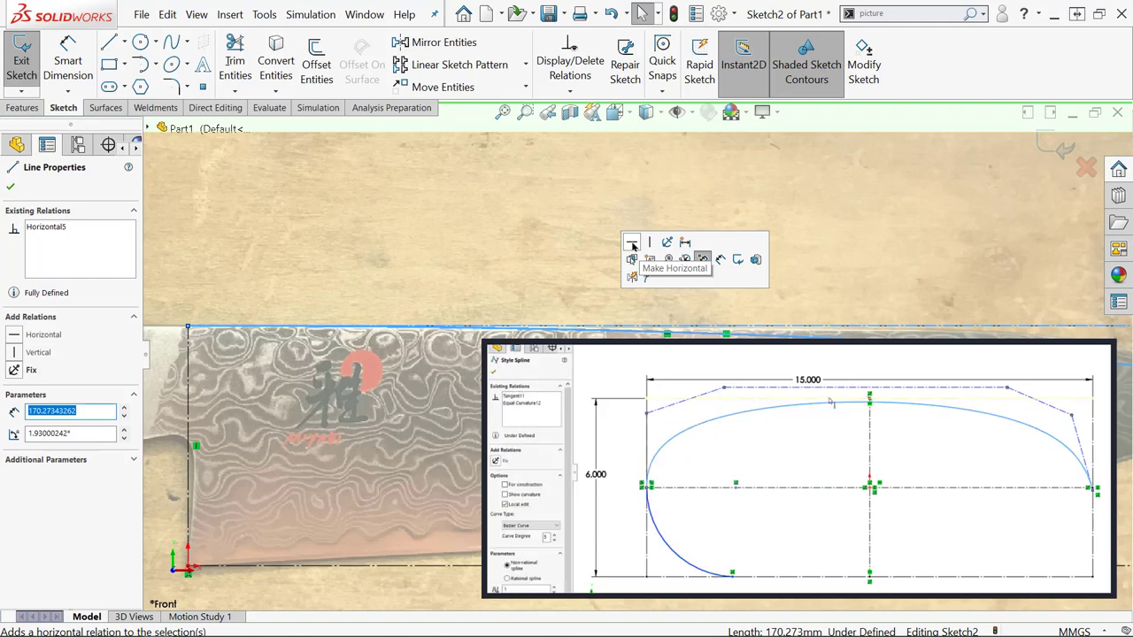
- Slide the middle control vertex along the rectangle's upper edge closer to the blade tip
scroll(638, 350, up, 4)
scroll(1027, 340, down, 3)
click(778, 338)
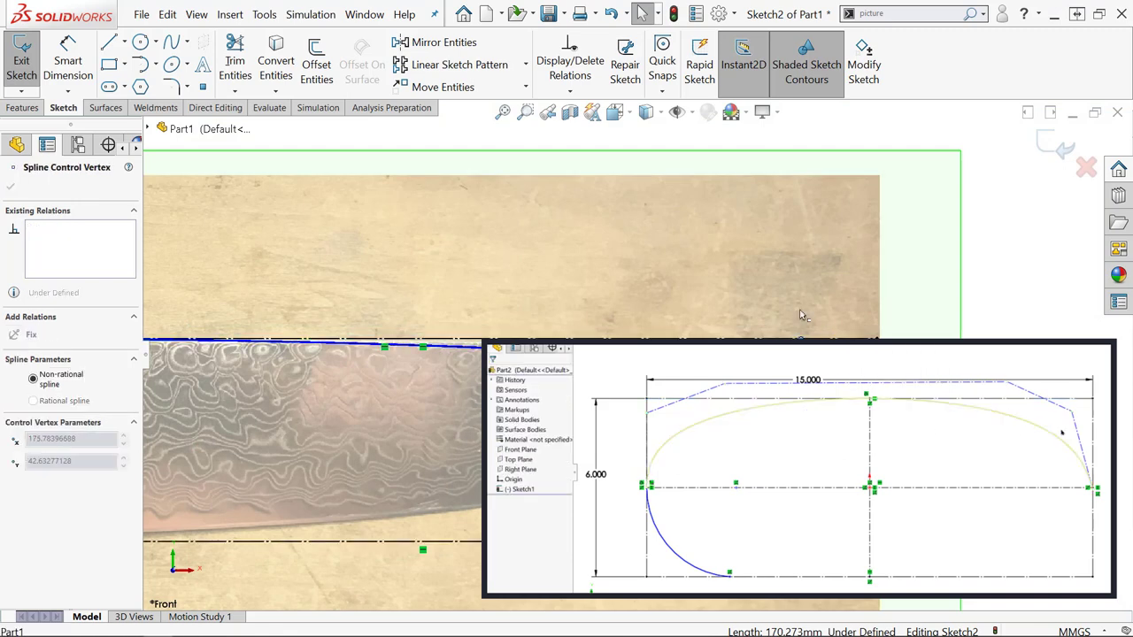
drag(823, 312, 822, 340)
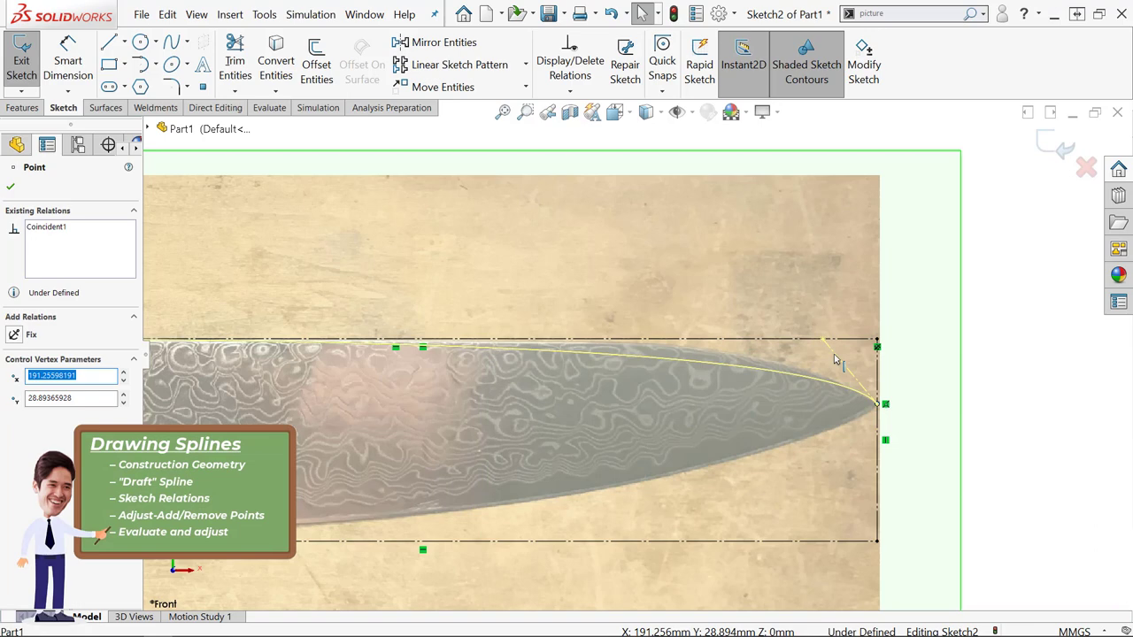
- Insert a control vertex into the spline's long control polygon line above the blade's spine
right_click(834, 360)
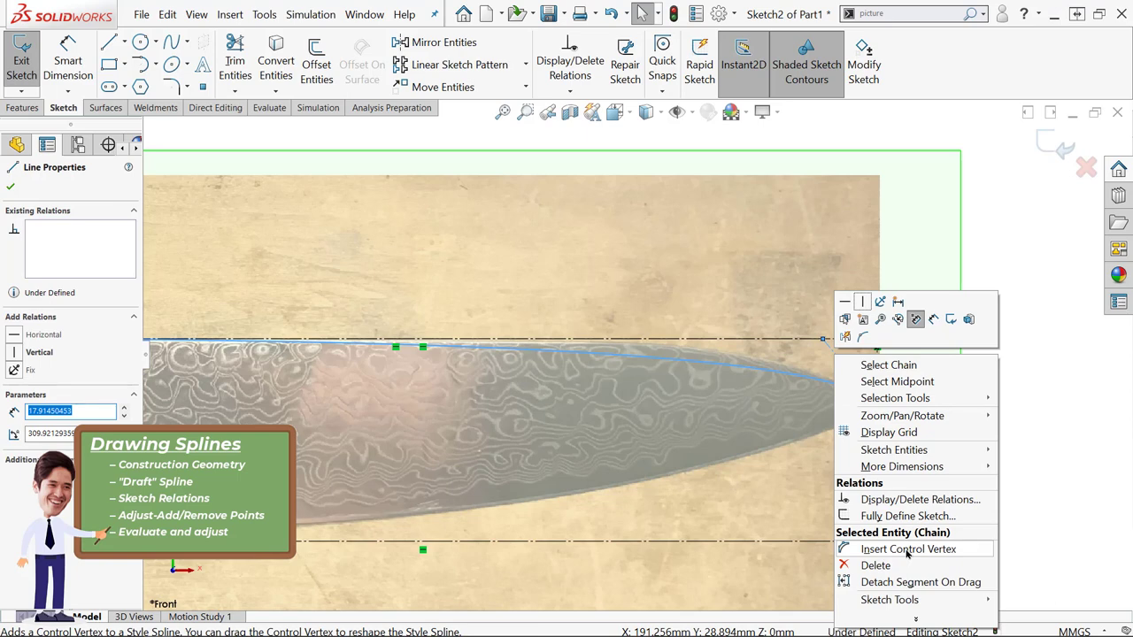
click(908, 550)
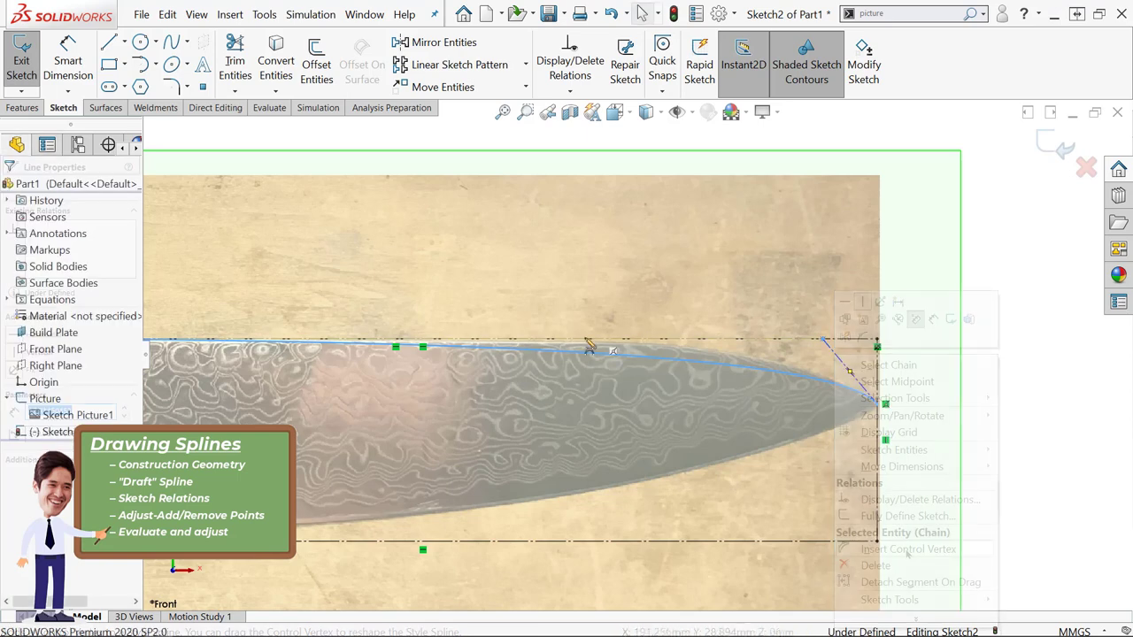
scroll(478, 342, down, 2)
click(474, 339)
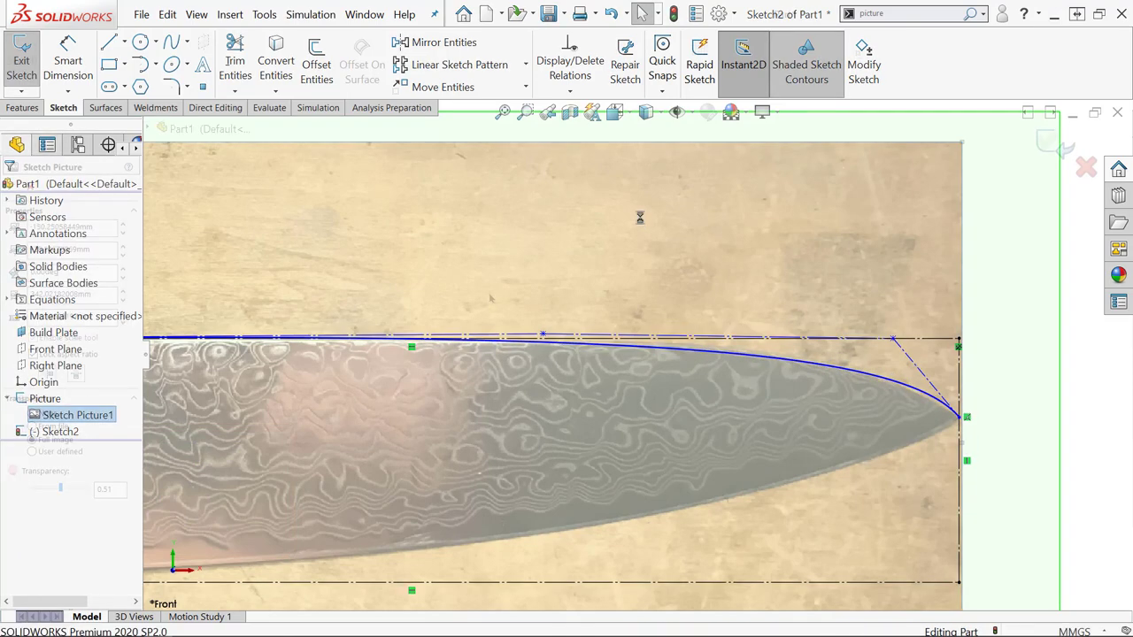
- Set the knife picture's full-image transparency to 0.06 and accept the change
double_click(398, 341)
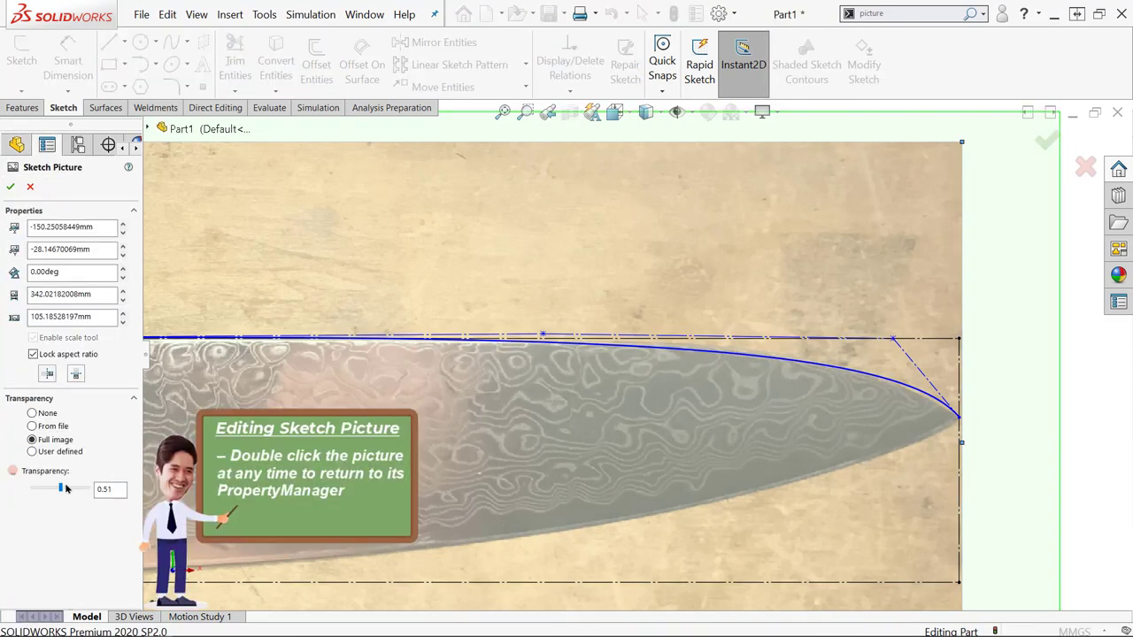
drag(36, 494, 36, 495)
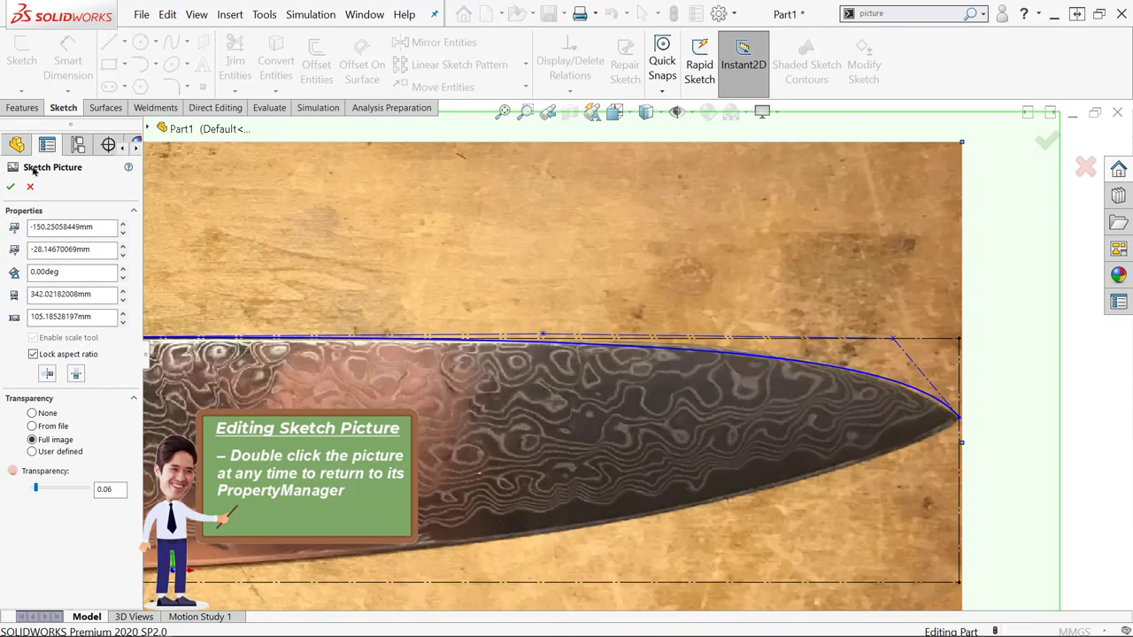
click(11, 186)
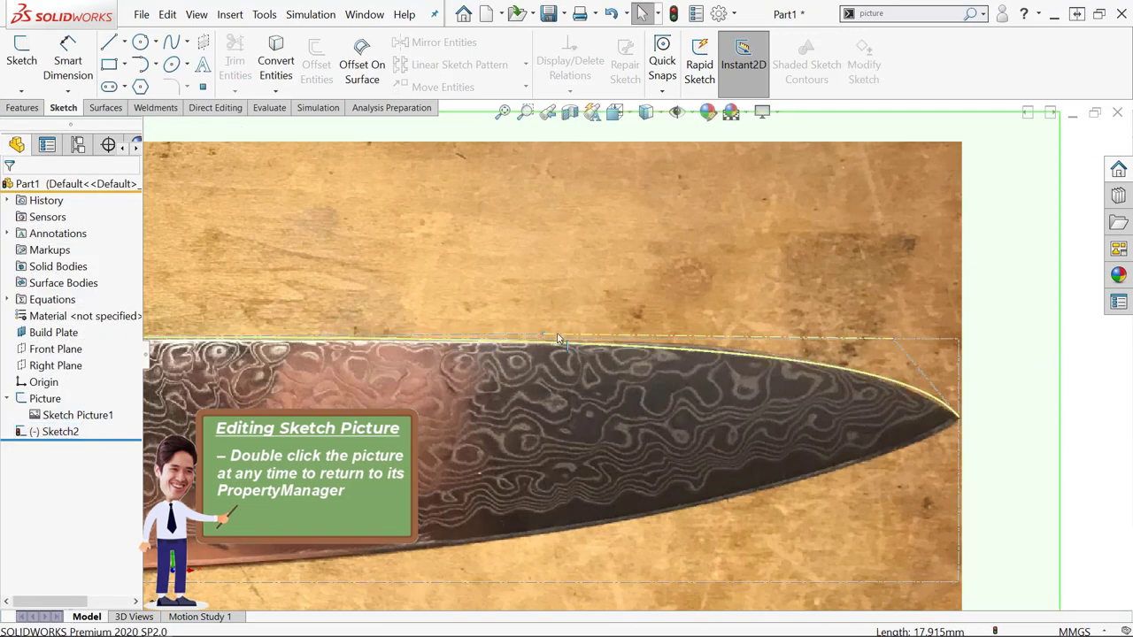
- Reopen the spline sketch and move both middle control vertices to bring the curve closer to the blade's spine
double_click(895, 383)
drag(894, 338, 855, 341)
scroll(607, 340, up, 3)
scroll(451, 372, down, 3)
mouse_move(542, 334)
mouse_down()
mouse_move(606, 329)
mouse_move(630, 354)
mouse_move(619, 355)
mouse_up()
- Insert another control vertex into the style spline along the middle of the blade's spine
scroll(447, 340, down, 1)
click(638, 344)
scroll(638, 347, up, 3)
right_click(675, 346)
click(704, 442)
key(Escape)
- Fine-tune the control vertex nearest the blade tip so the spline follows the spine's curve into the tip
scroll(951, 340, down, 3)
drag(1098, 358, 1071, 356)
scroll(991, 372, up, 1)
drag(987, 355, 983, 348)
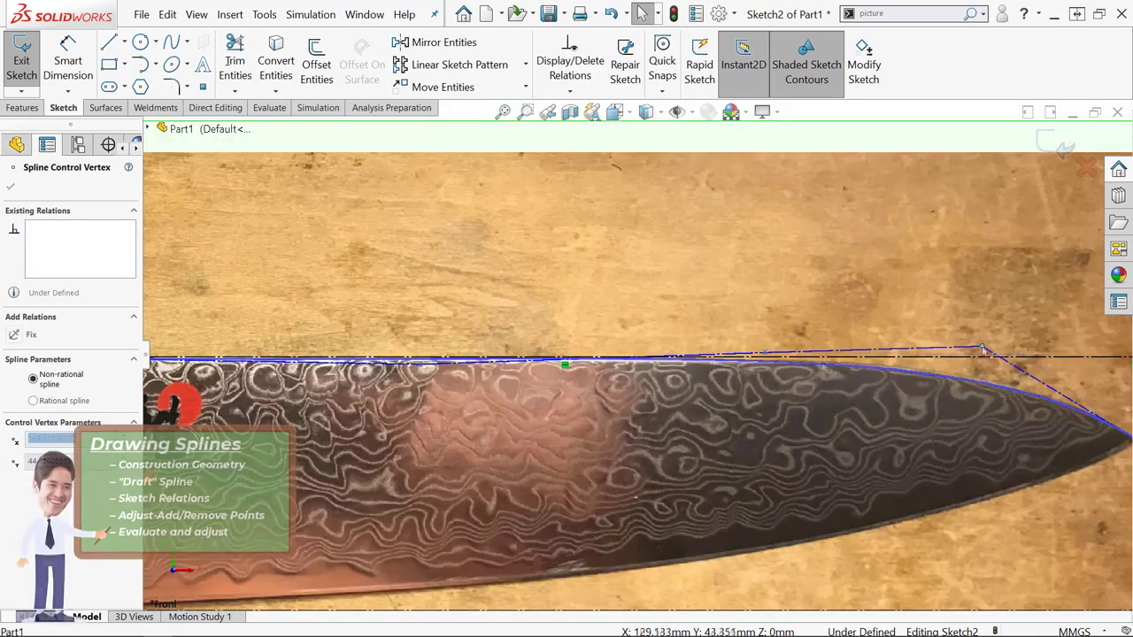
- Display the curvature combs on the spine spline to check its smoothness, and hide them again
right_click(822, 365)
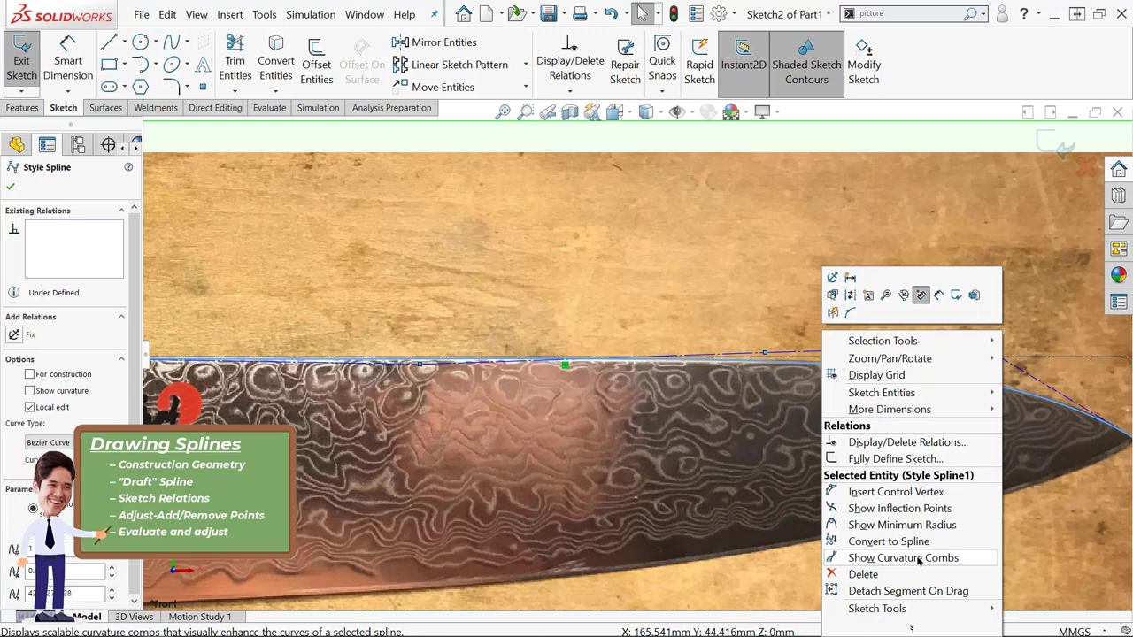
click(919, 558)
scroll(831, 470, up, 2)
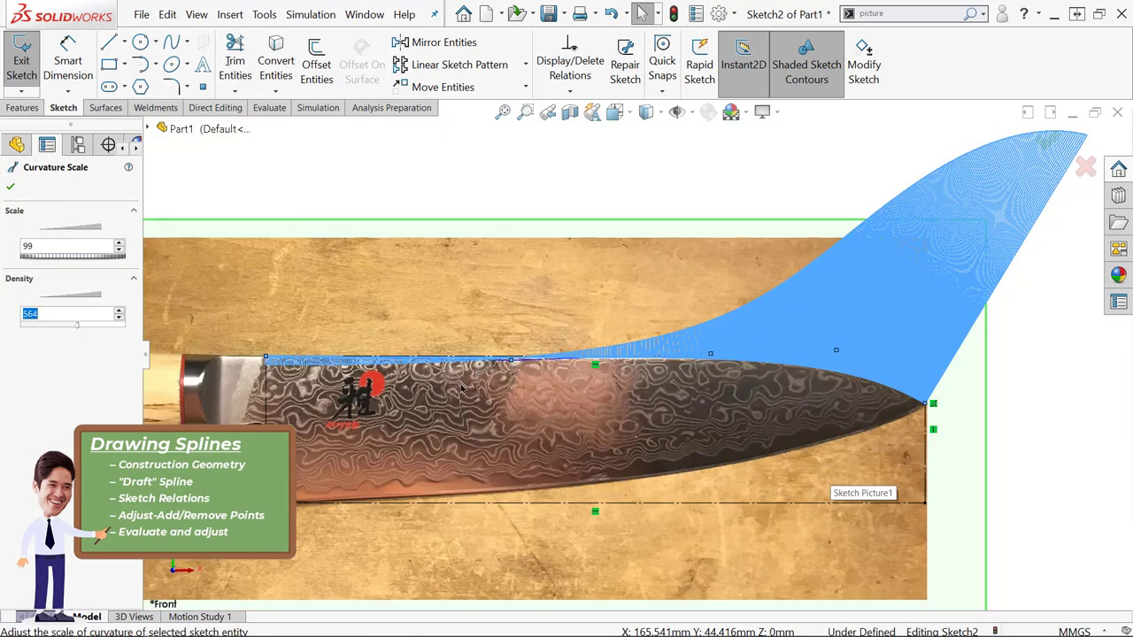
click(11, 187)
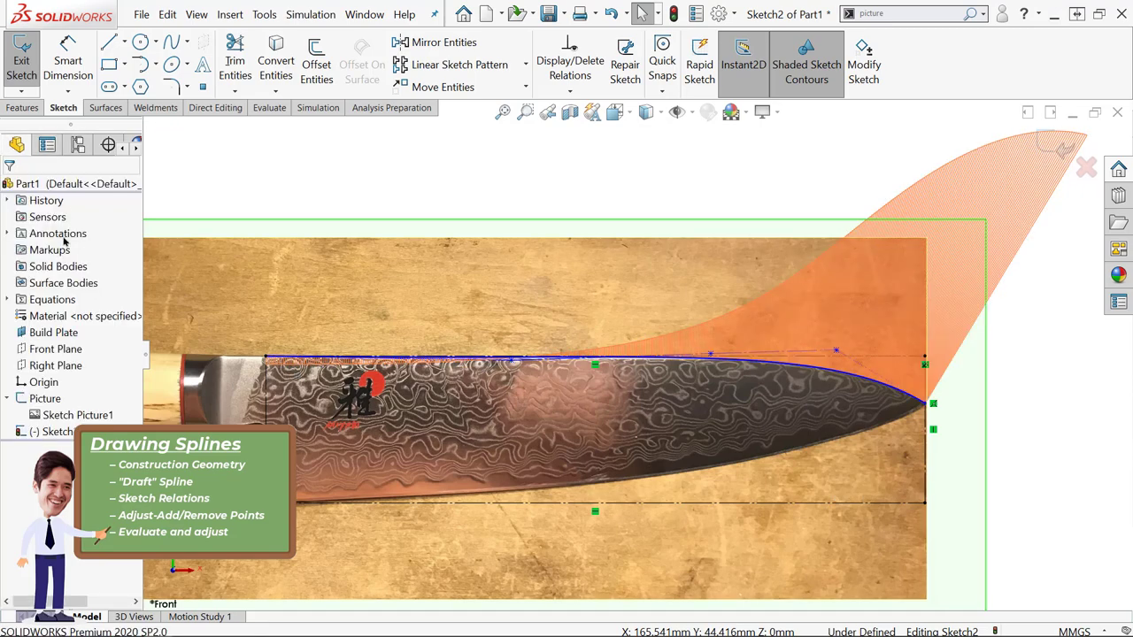
click(613, 359)
right_click(612, 359)
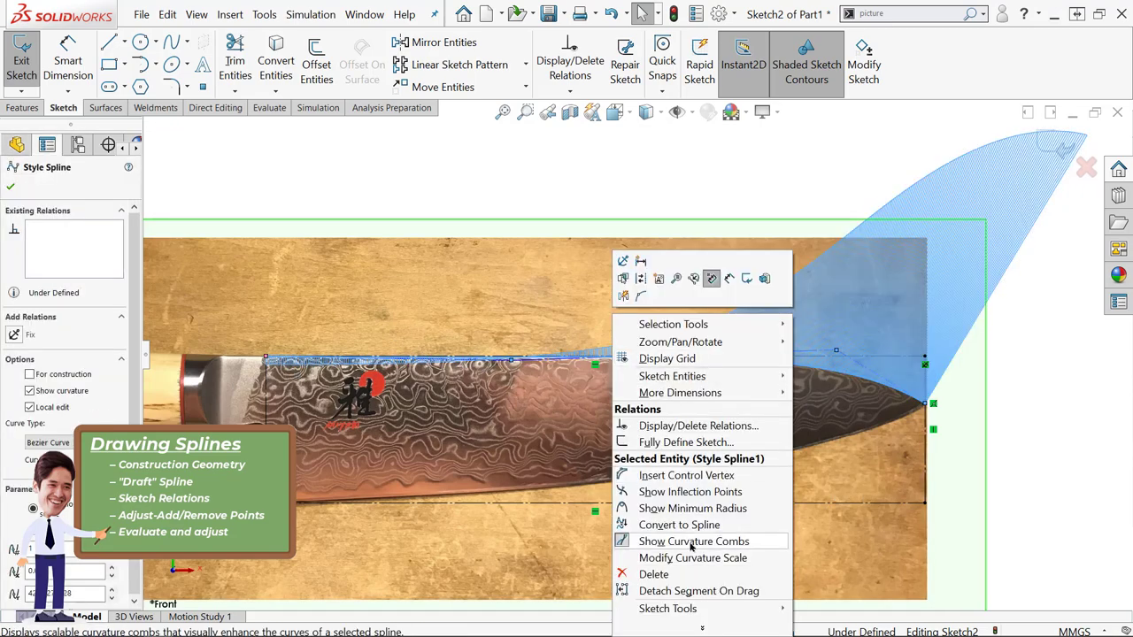
click(694, 541)
click(1000, 462)
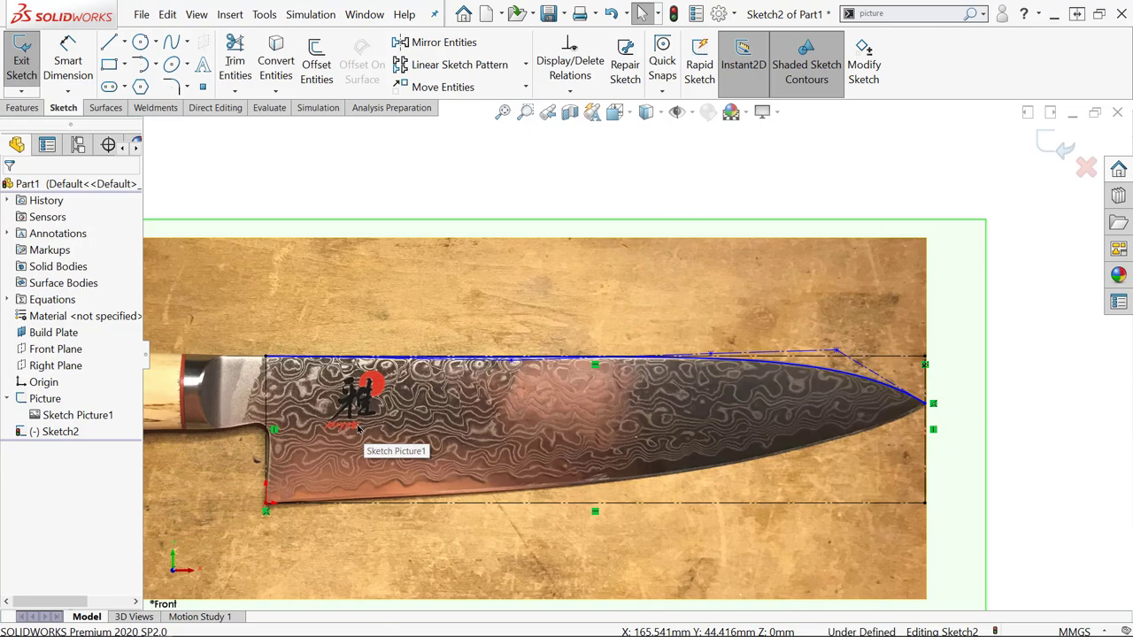
- Draw a style spline from the blade tip along the cutting edge to the heel corner at the origin
click(187, 42)
click(190, 78)
click(931, 404)
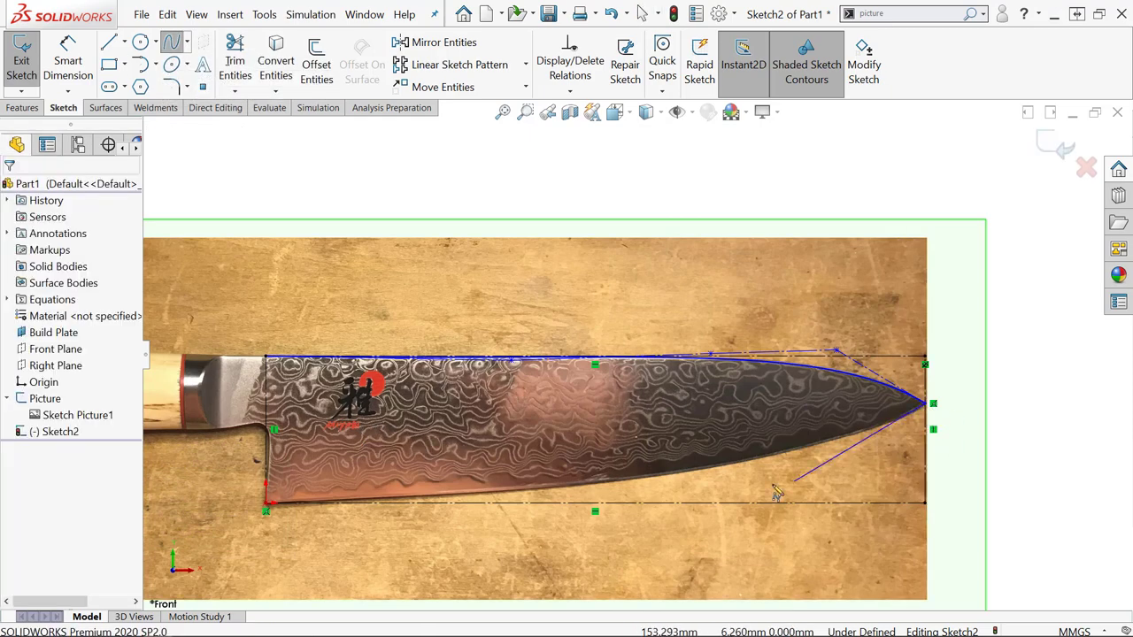
click(751, 478)
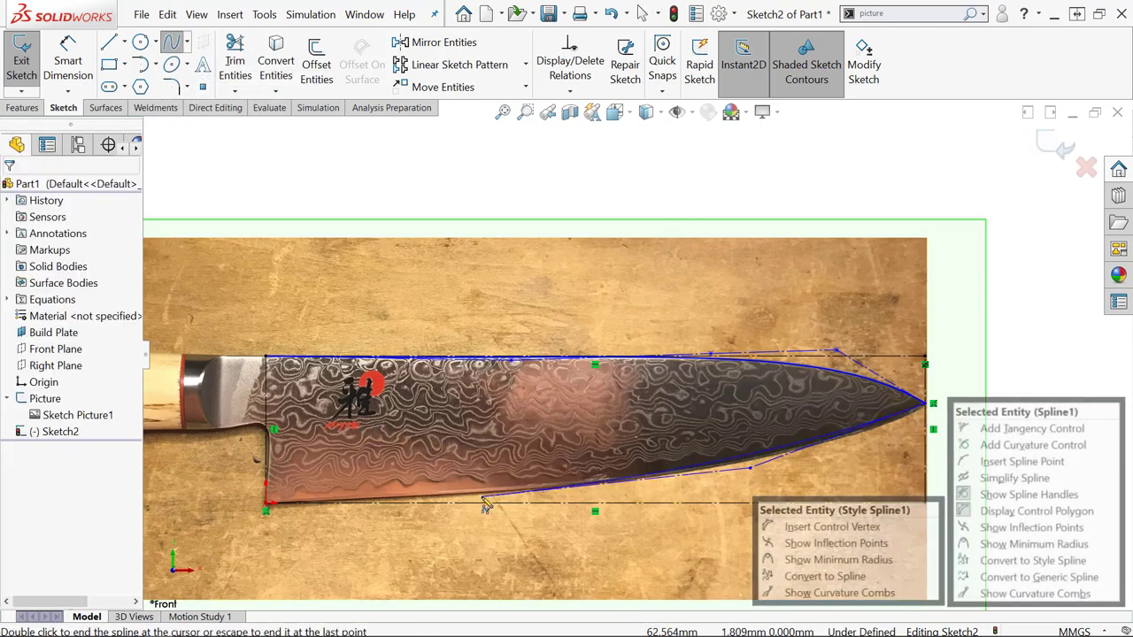
click(267, 504)
key(Escape)
- Move the two middle control vertices of the lower spline so that it follows the blade's cutting edge
scroll(478, 511, down, 2)
drag(513, 495, 533, 479)
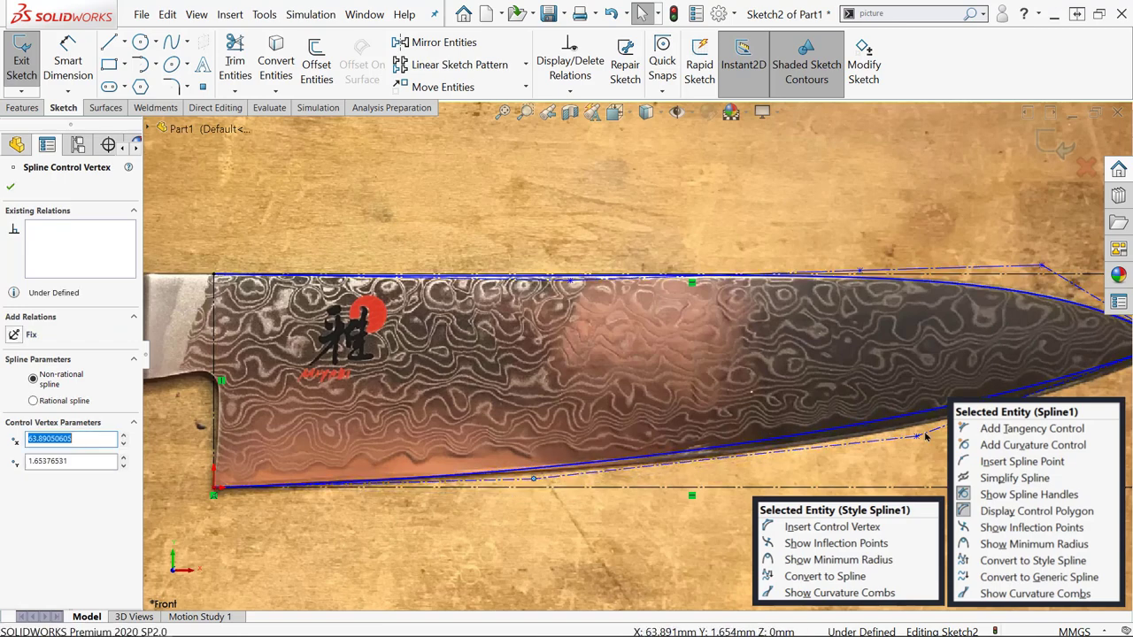
drag(919, 436, 938, 457)
scroll(556, 480, up, 2)
scroll(779, 482, down, 2)
drag(729, 438, 893, 397)
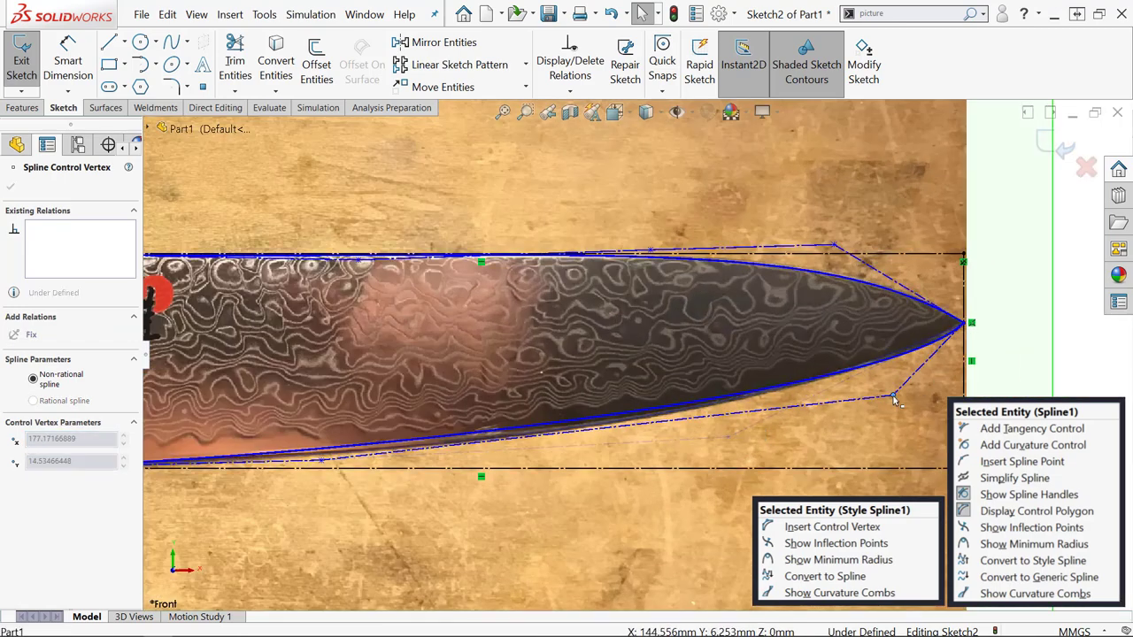
drag(322, 460, 411, 466)
scroll(389, 464, up, 1)
scroll(265, 436, down, 2)
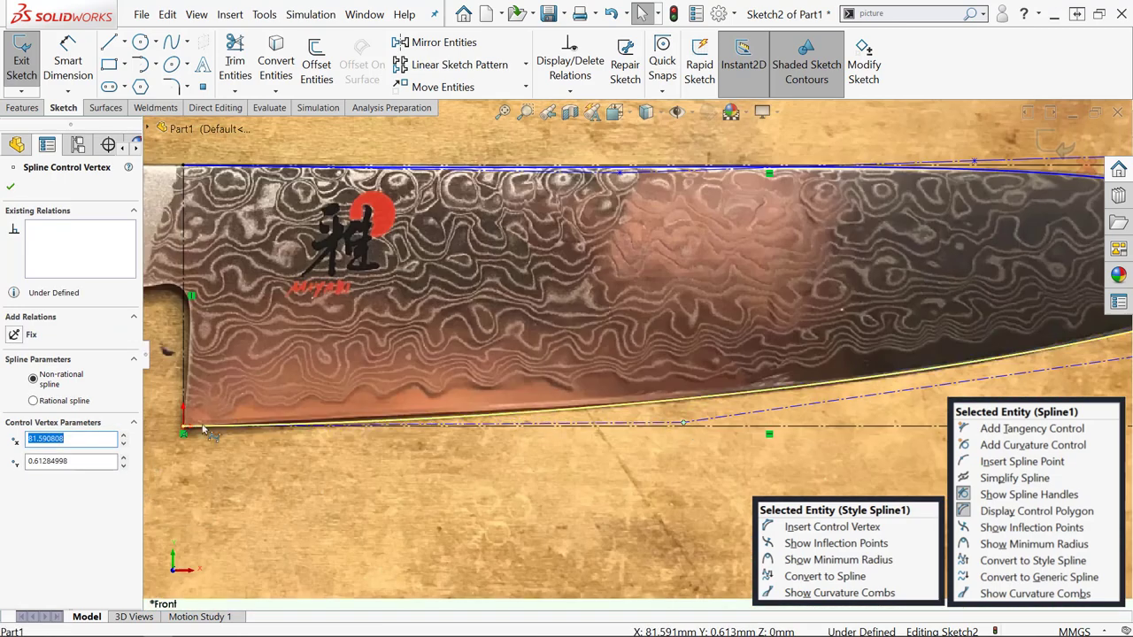
- Insert a control vertex into the cutting-edge spline near the heel and reposition it and the neighbouring vertex to match the edge
right_click(560, 424)
click(626, 556)
drag(456, 424, 438, 412)
scroll(637, 454, up, 3)
scroll(845, 478, down, 2)
drag(585, 411, 617, 411)
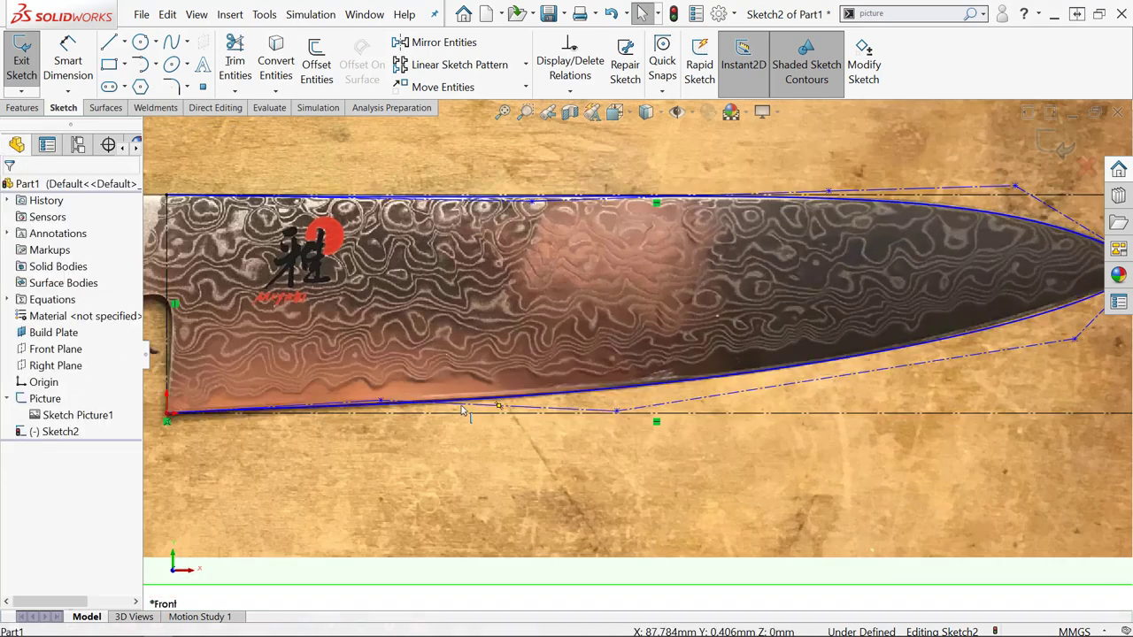
- Fine-tune the cutting-edge spline's vertex nearest the tip and its middle vertex to fit the front half of the blade
scroll(1054, 341, down, 2)
drag(949, 342, 934, 335)
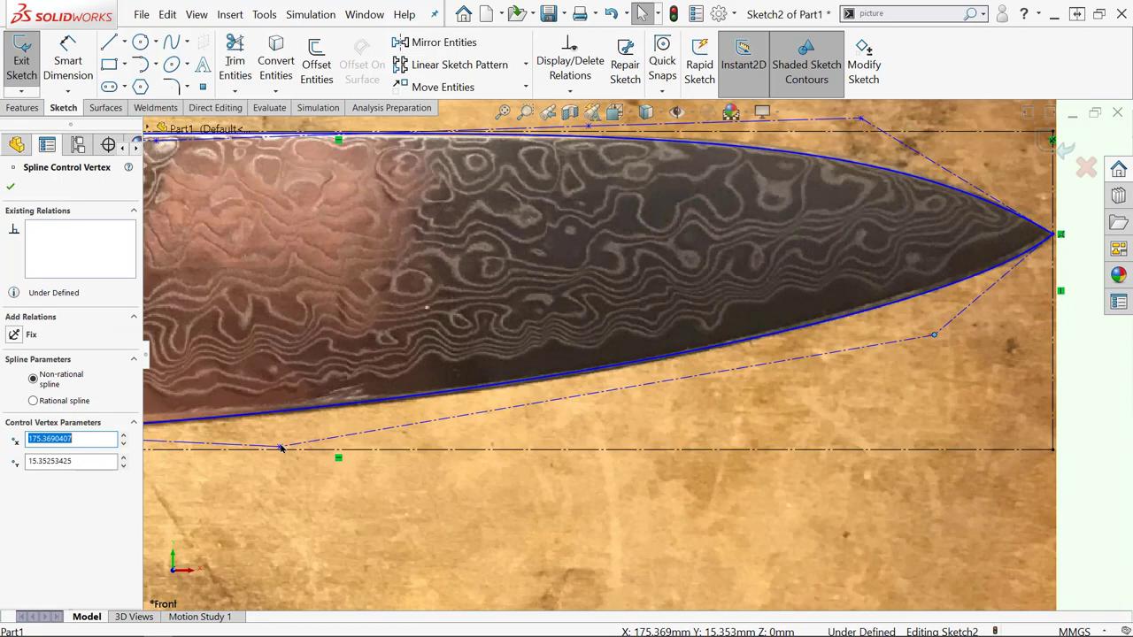
drag(280, 448, 392, 435)
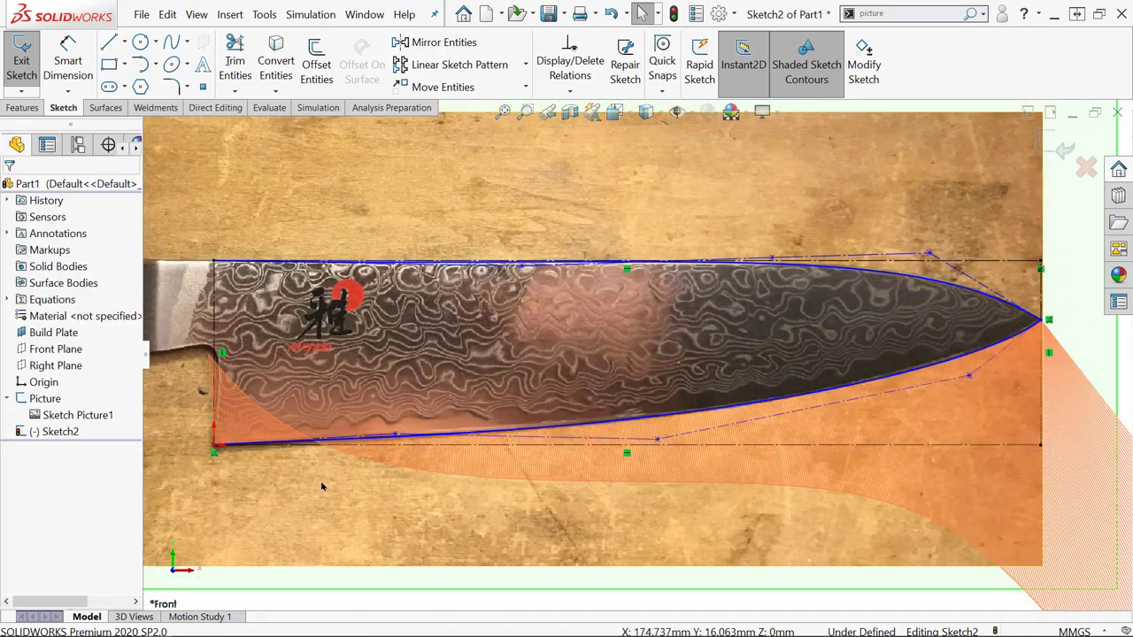
- Refine the cutting-edge spline's heel-side vertices against its curvature combs for a smoother curve, and hide the combs
click(394, 437)
mouse_move(392, 441)
mouse_down()
mouse_move(375, 447)
mouse_move(414, 447)
mouse_move(400, 445)
mouse_up()
drag(659, 442, 664, 426)
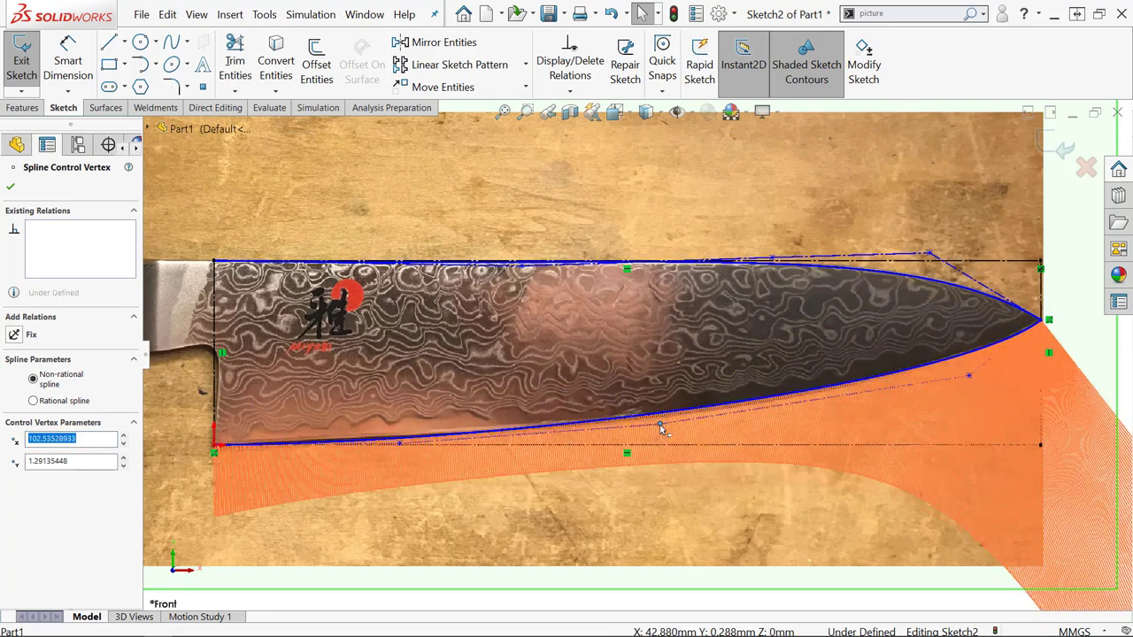
drag(400, 444, 403, 445)
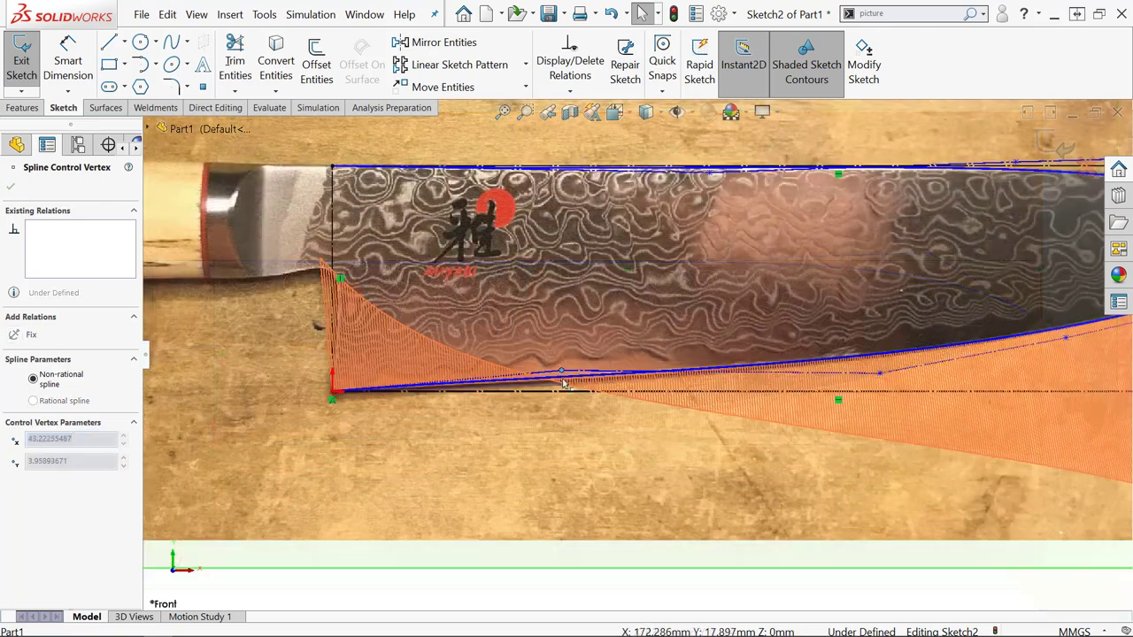
drag(562, 382, 585, 383)
scroll(841, 464, up, 3)
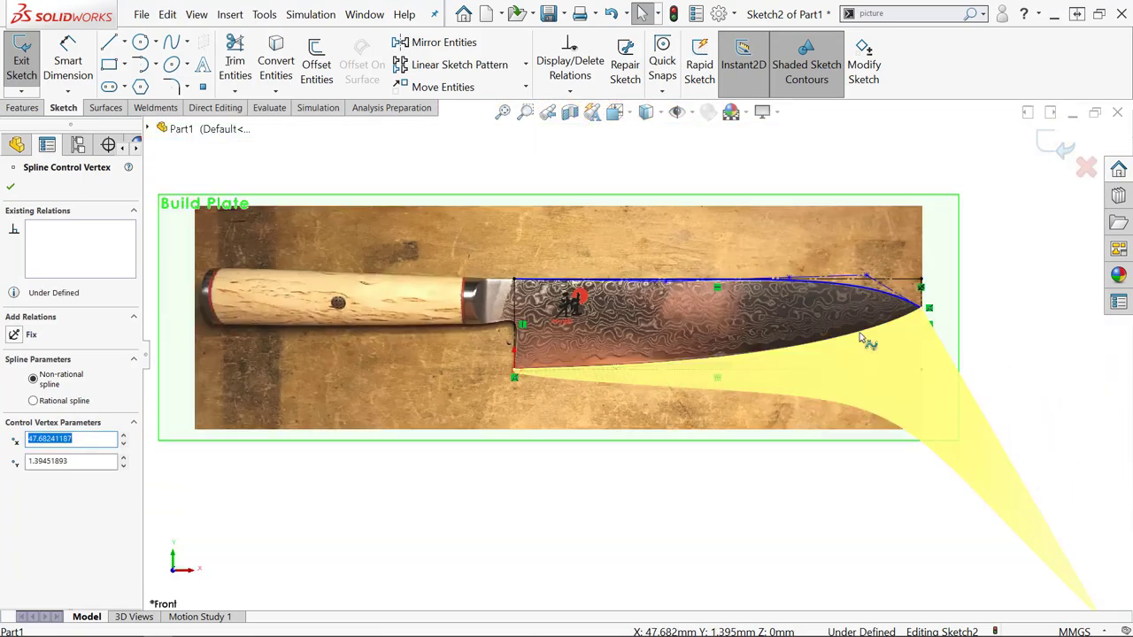
right_click(856, 334)
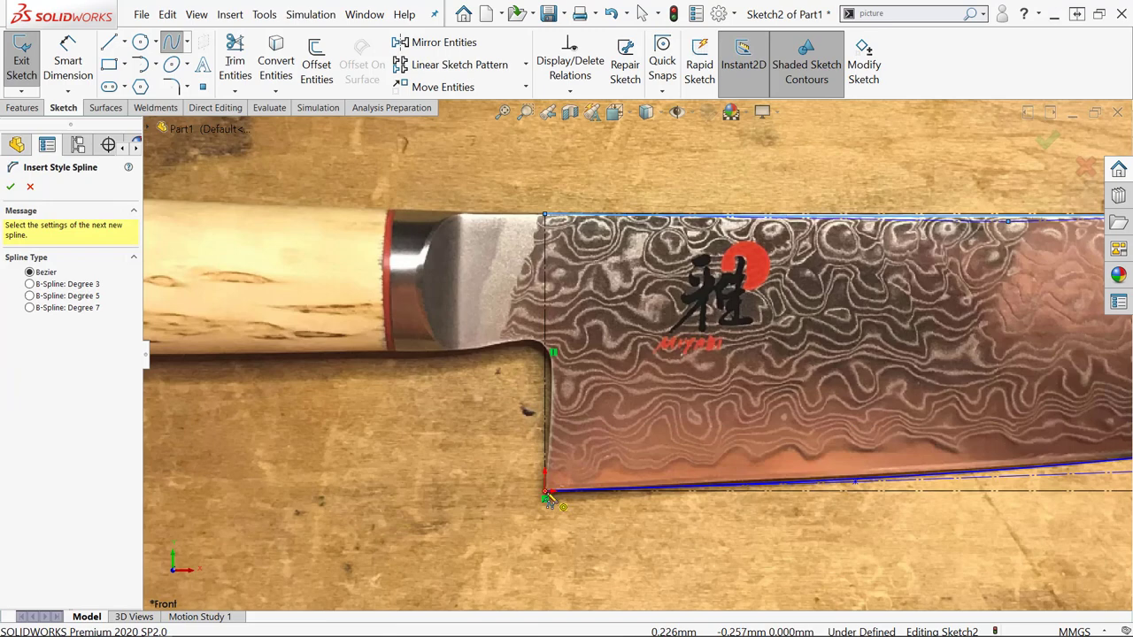
- Draw a Bezier style spline up the heel from the origin to the spine's rear end and adjust its middle vertices
click(547, 493)
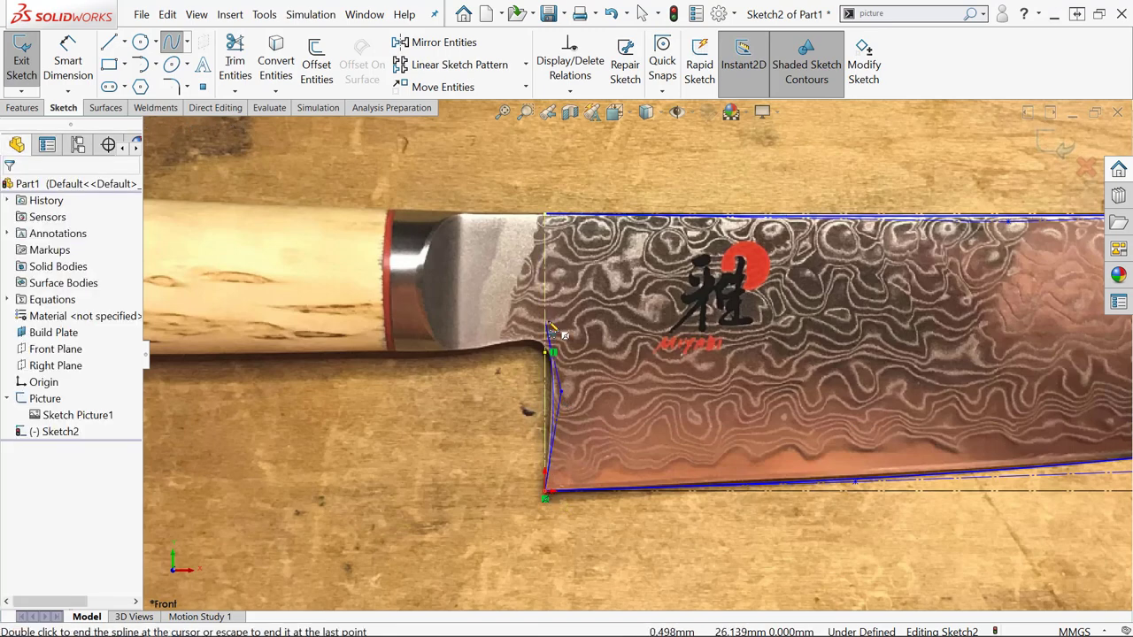
double_click(547, 216)
scroll(563, 319, down, 2)
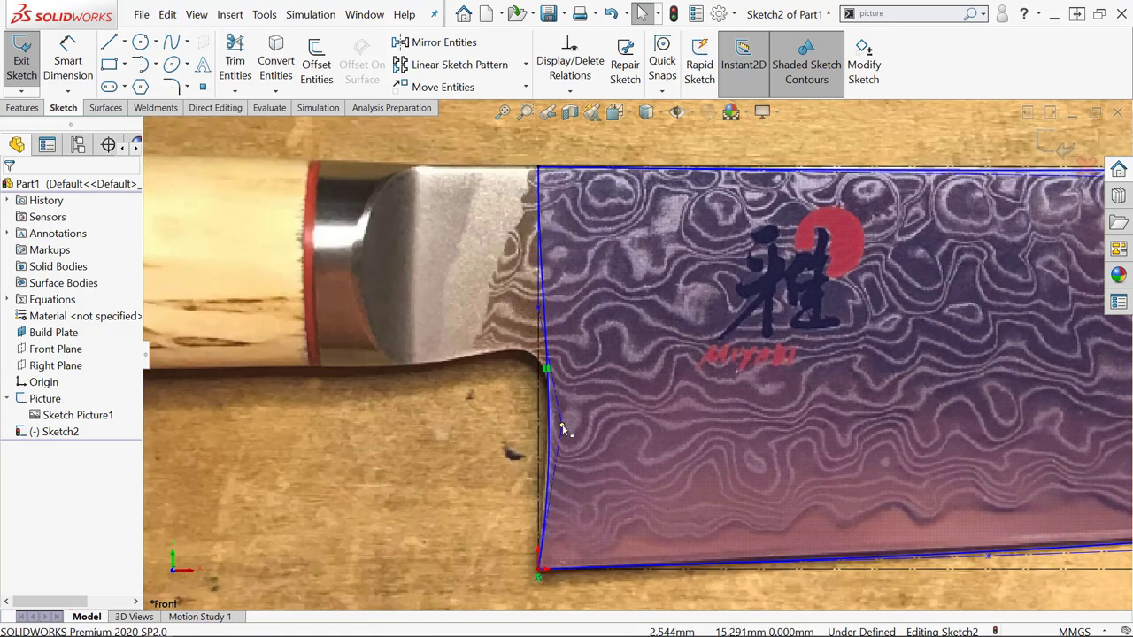
click(550, 429)
drag(559, 426, 561, 423)
drag(538, 308, 528, 309)
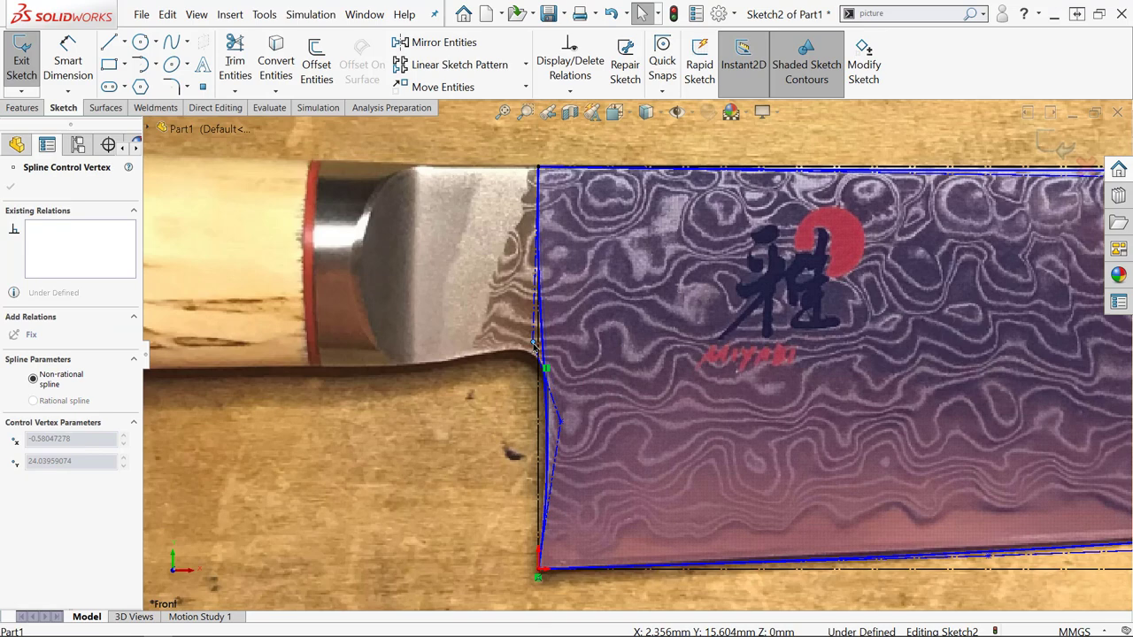
- Insert another control vertex into the heel spline and move the vertices around the notch where blade meets handle
right_click(552, 377)
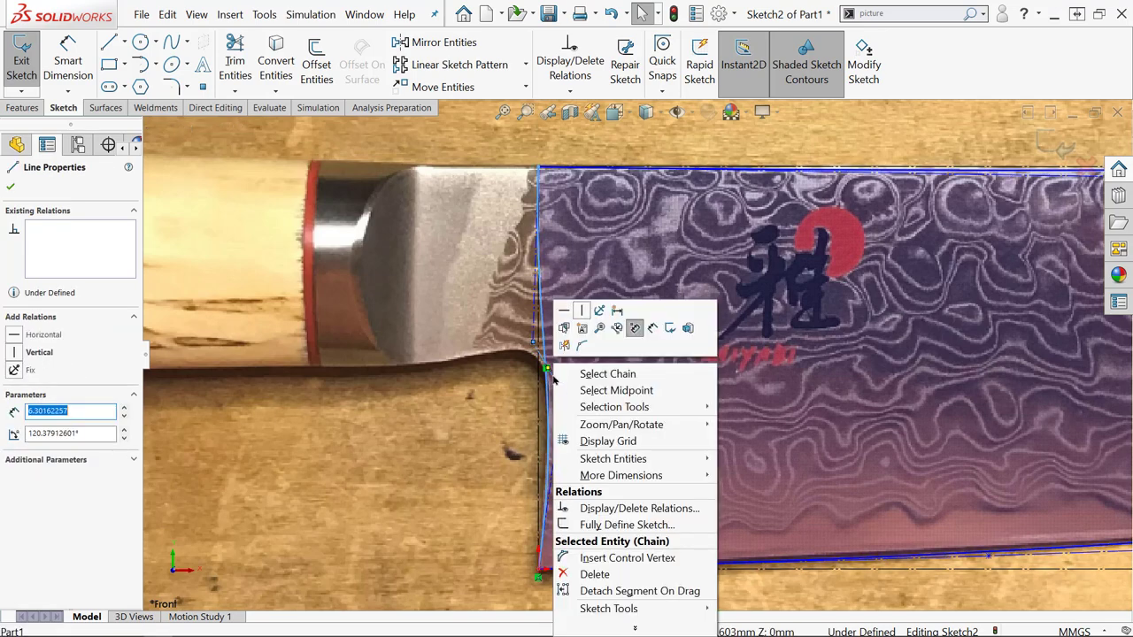
click(629, 557)
scroll(571, 419, down, 1)
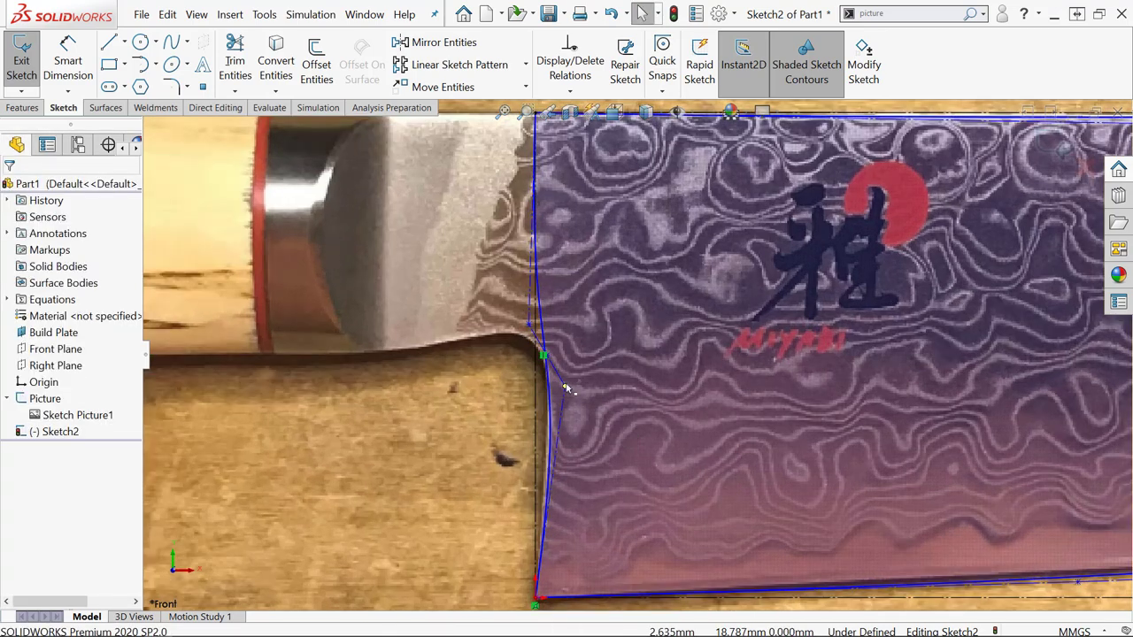
drag(562, 389, 522, 330)
scroll(552, 363, down, 2)
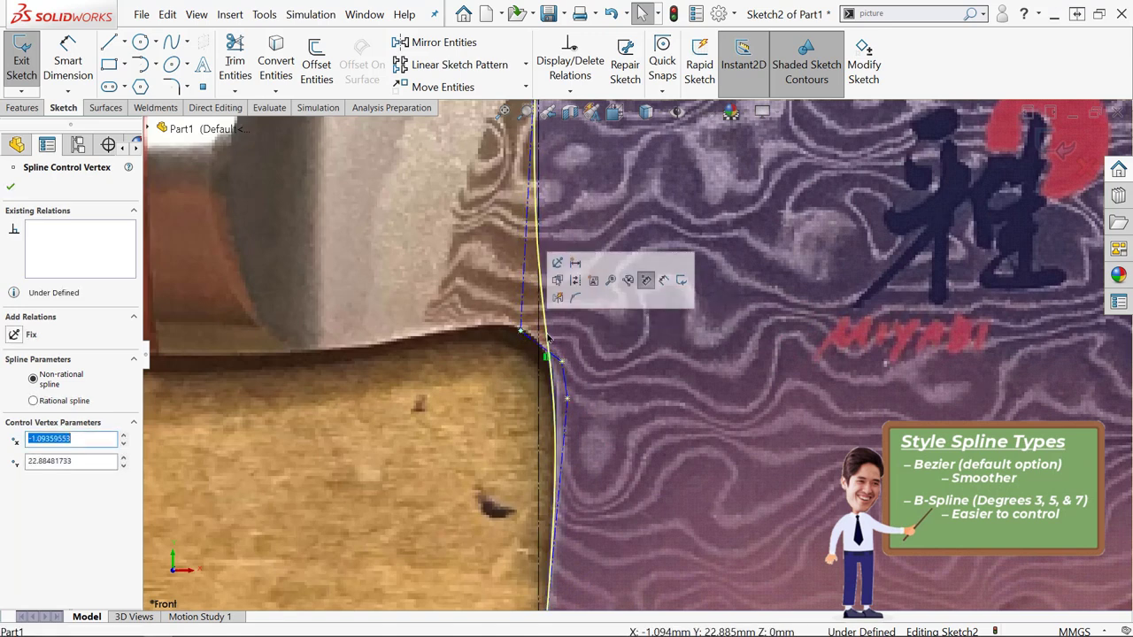
- Change the heel spline's curve type to B-Spline: Degree 3 and adjust its control vertices to follow the heel notch
click(544, 330)
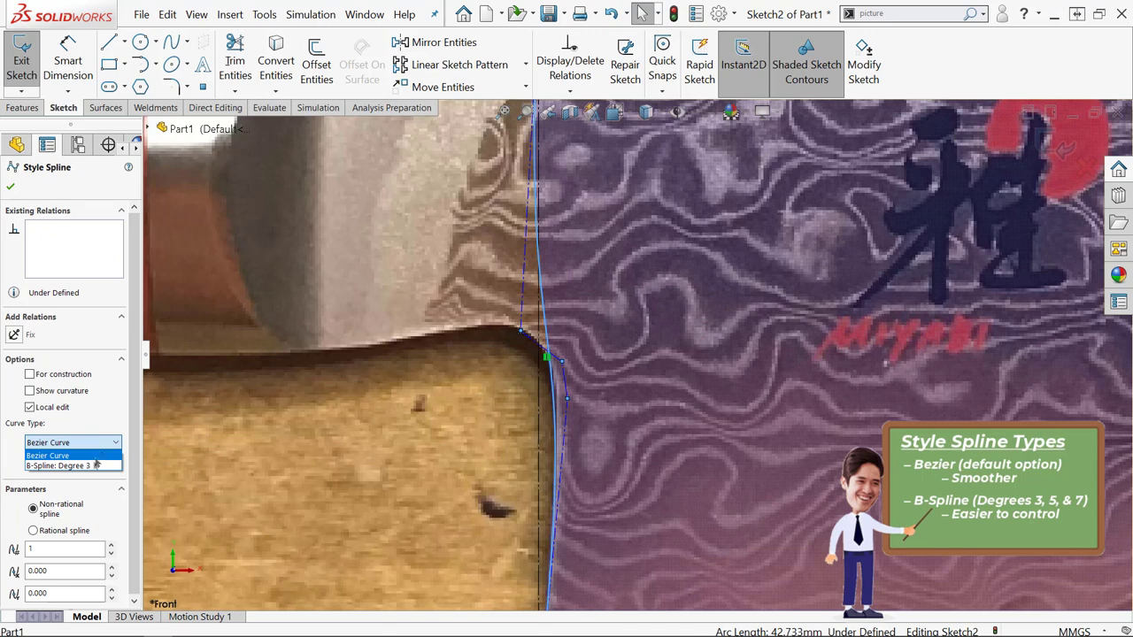
click(577, 407)
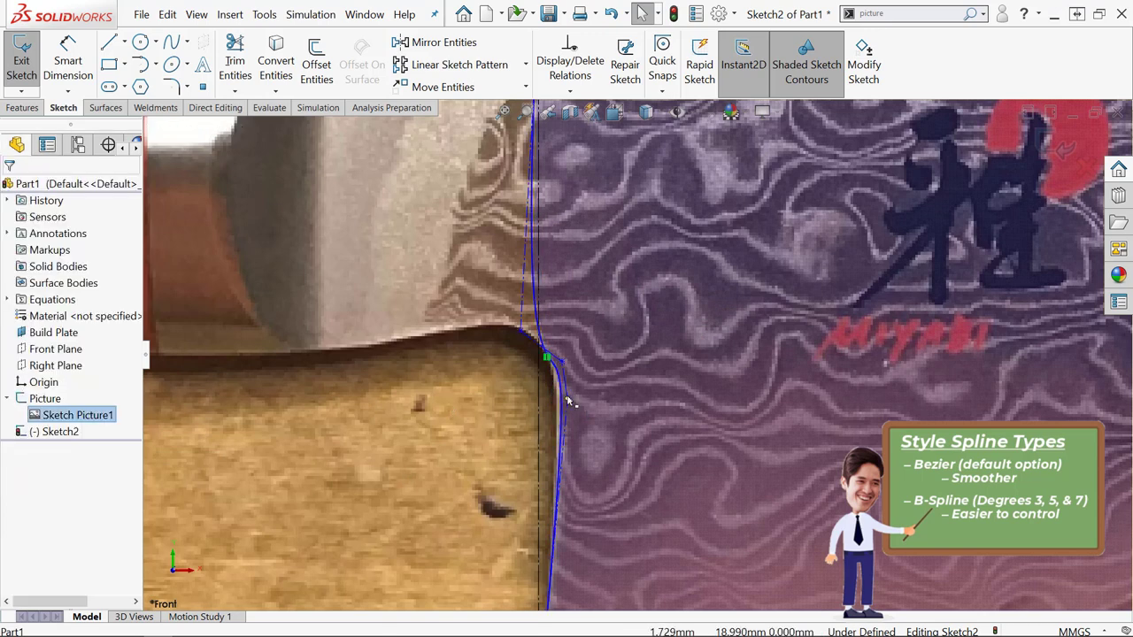
click(557, 392)
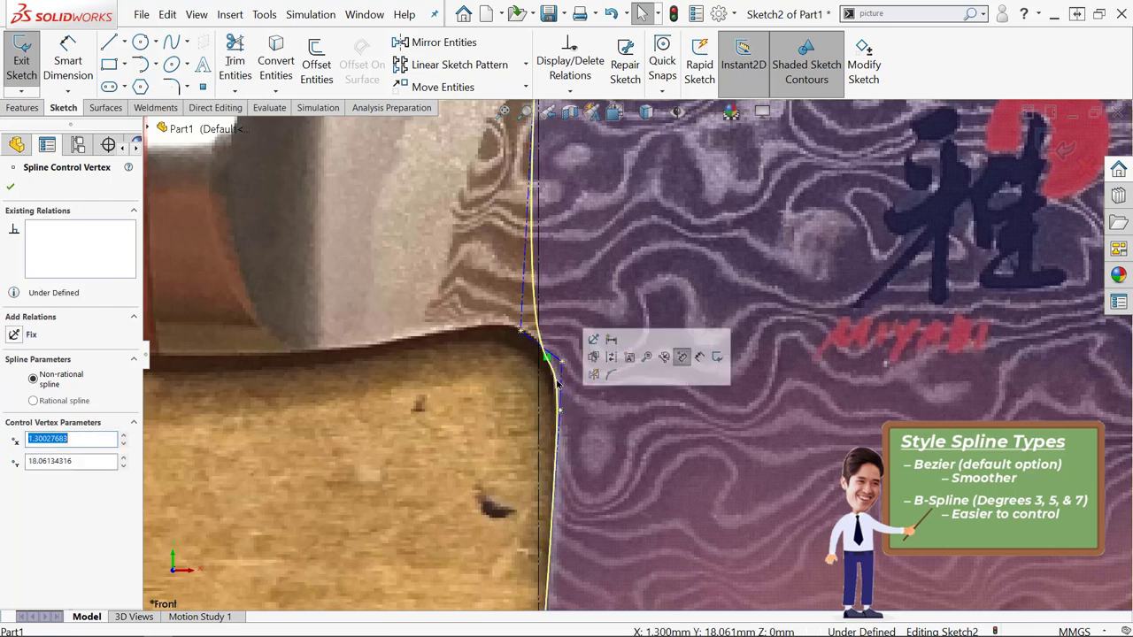
drag(521, 330, 510, 320)
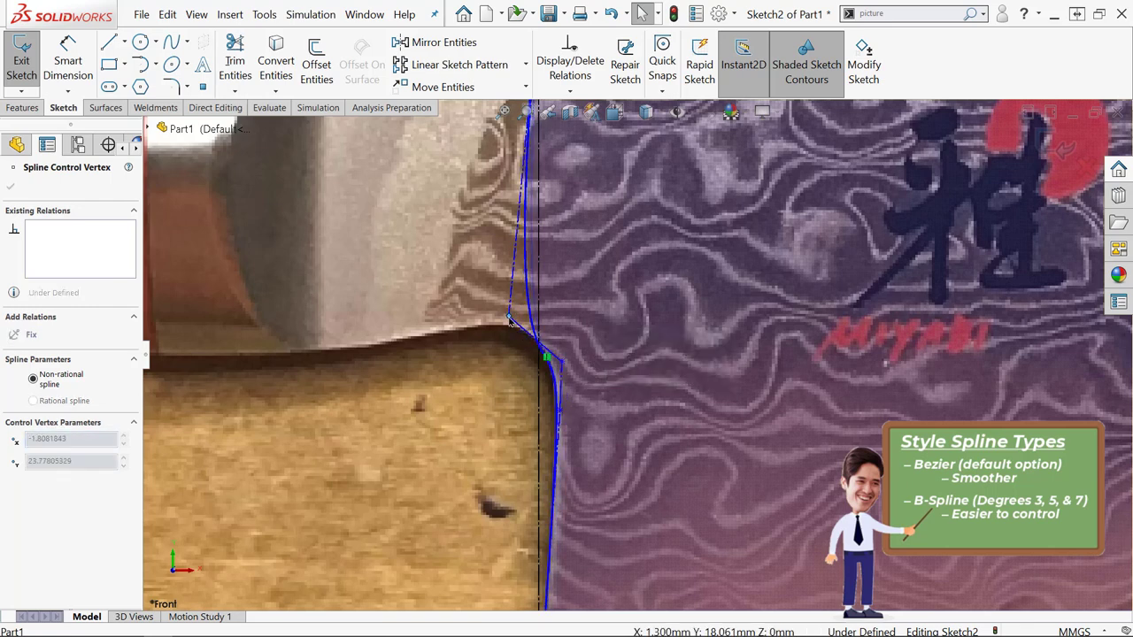
click(558, 361)
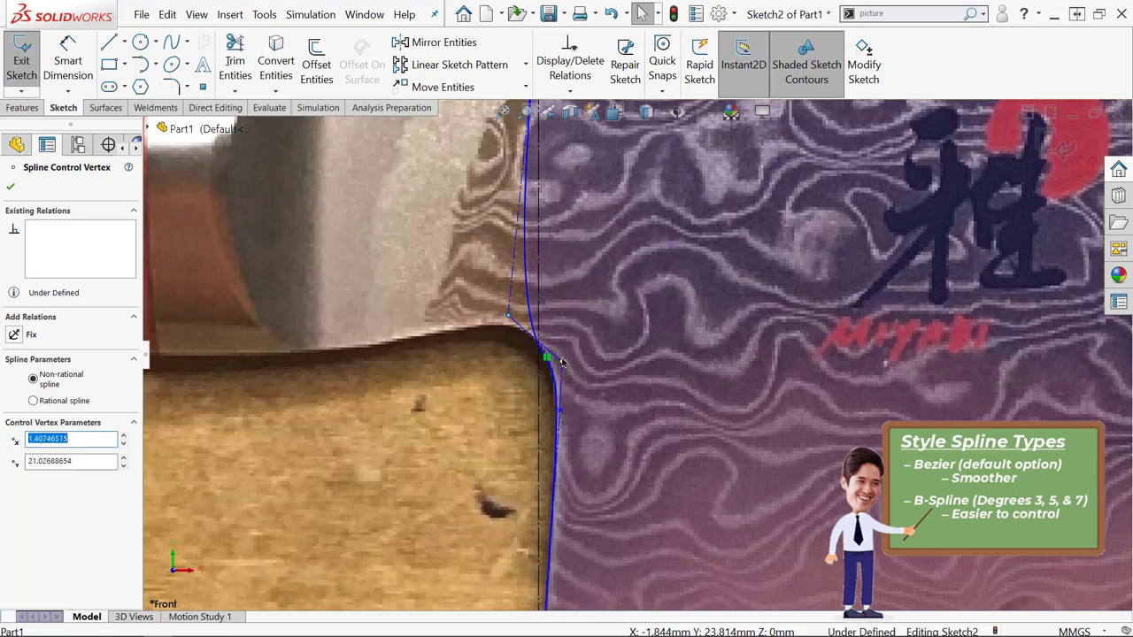
drag(558, 361, 561, 354)
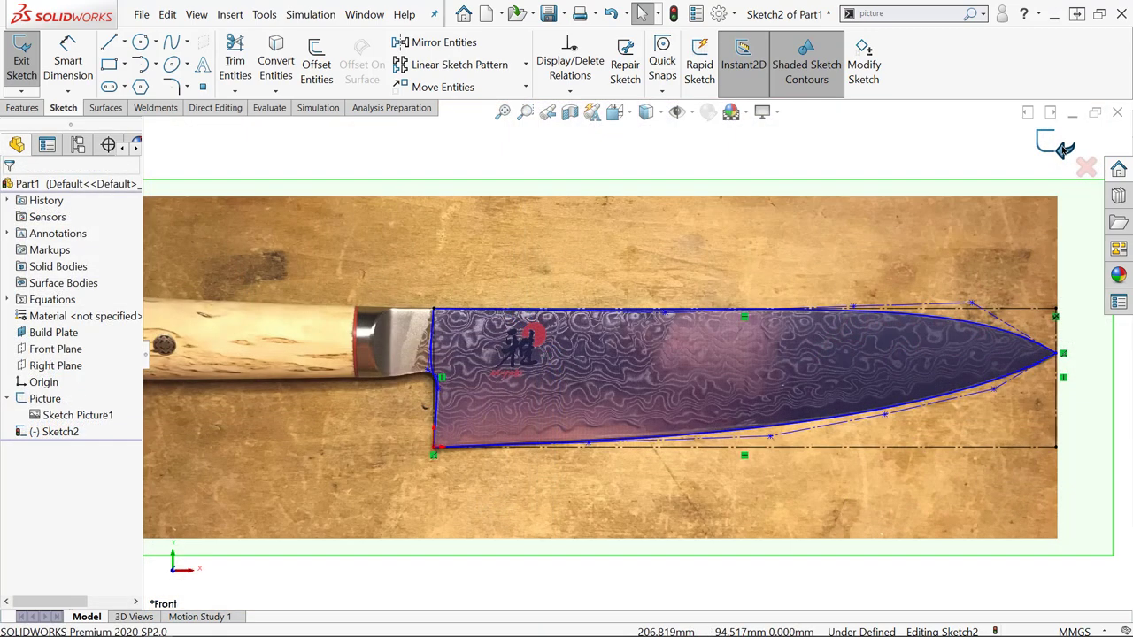
- Exit the outline sketch and hide the Picture sketch
click(21, 62)
right_click(40, 397)
click(57, 305)
- Rename Sketch2 as Blade Outline
click(44, 434)
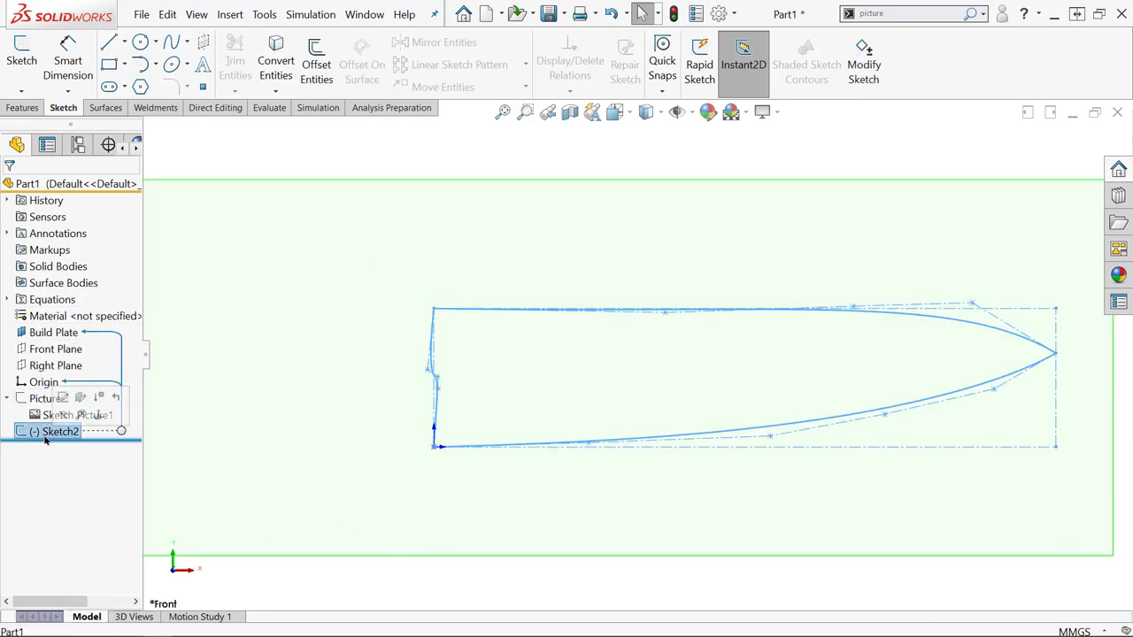
click(45, 434)
text(Bla)
key(Return)
click(218, 567)
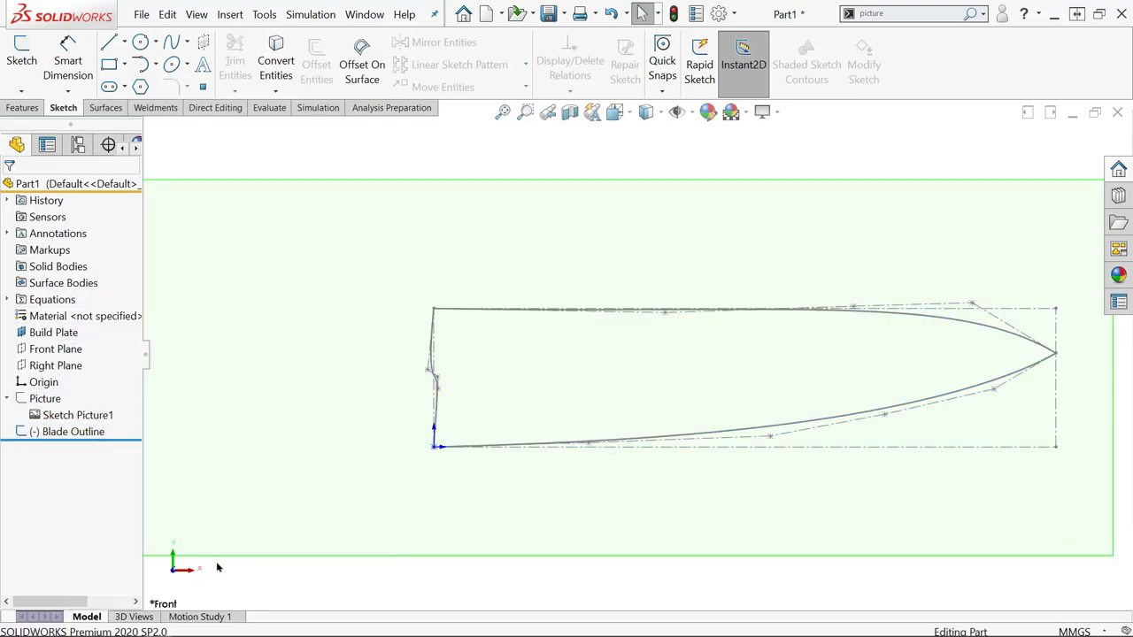
- Start a sketch on the Build Plate plane and offset the blade outline's spine and cutting-edge splines outward by 5 mm
click(65, 337)
click(74, 319)
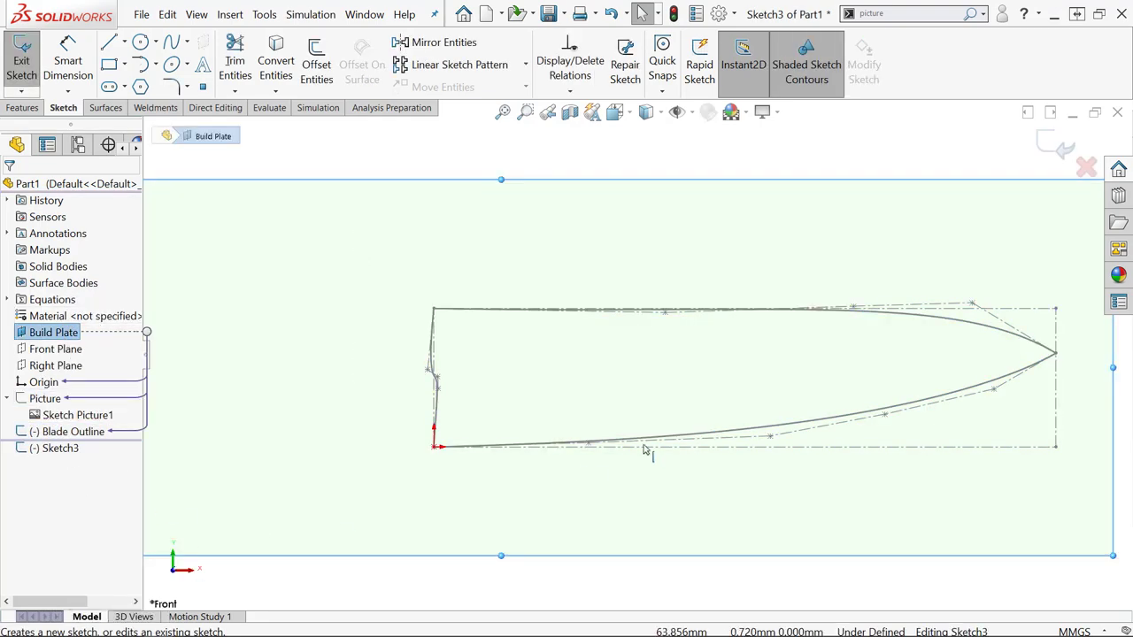
click(524, 311)
click(316, 71)
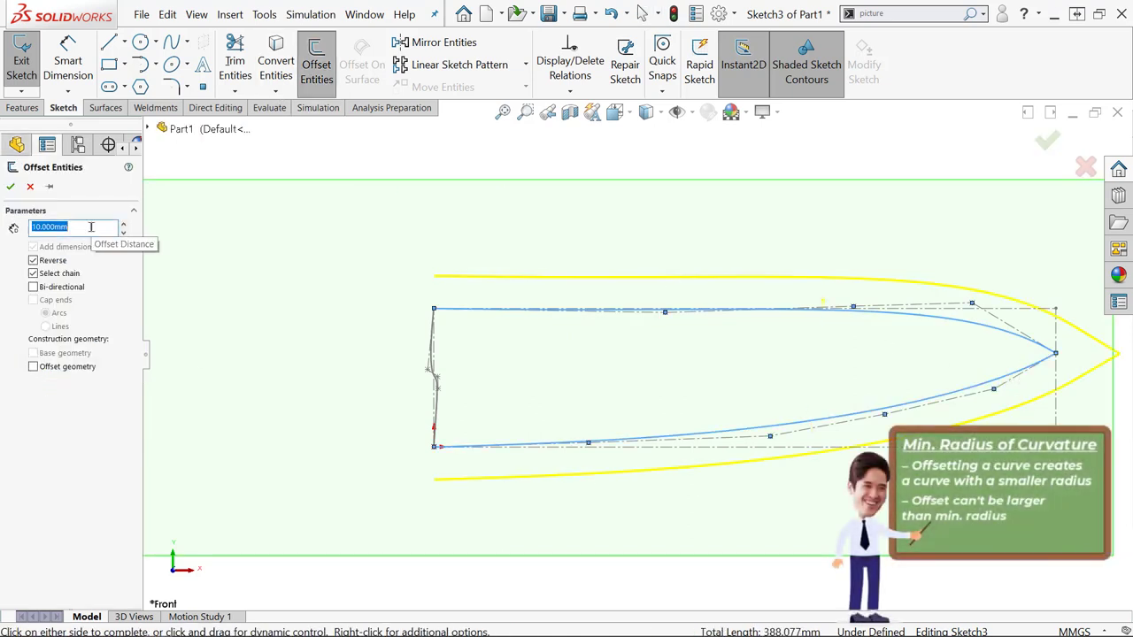
click(832, 432)
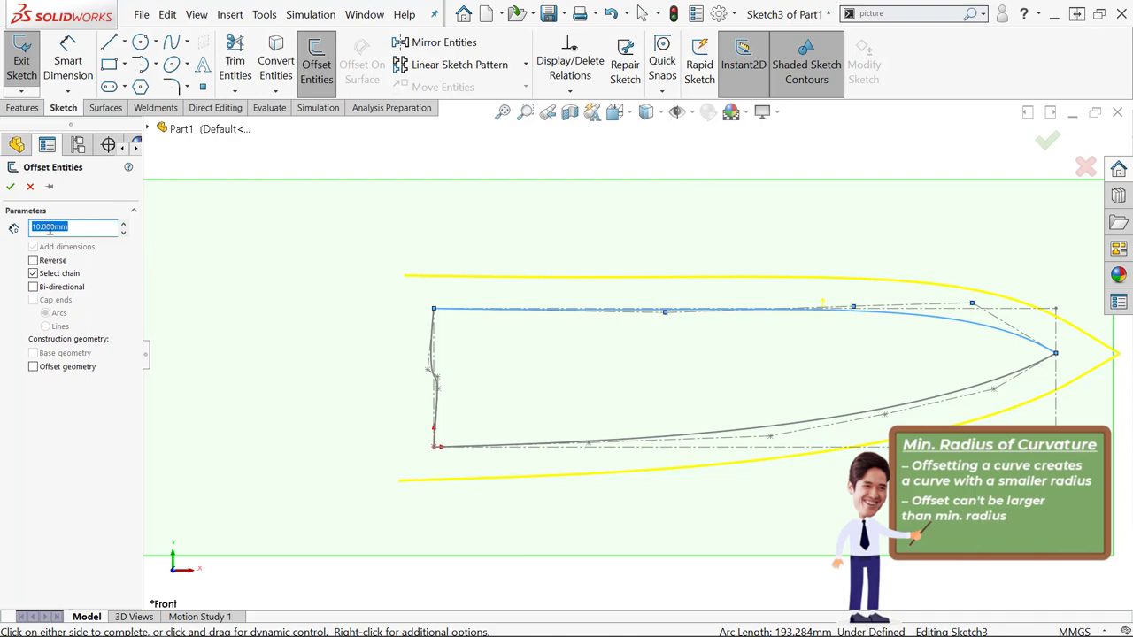
text(5)
key(Return)
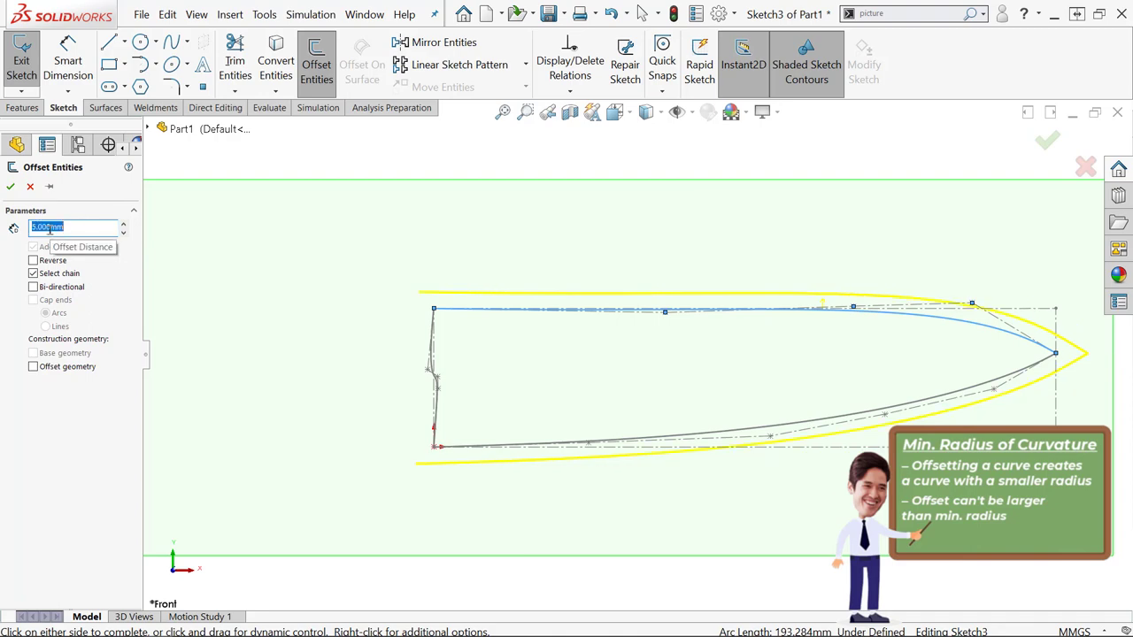
click(9, 186)
scroll(459, 389, down, 5)
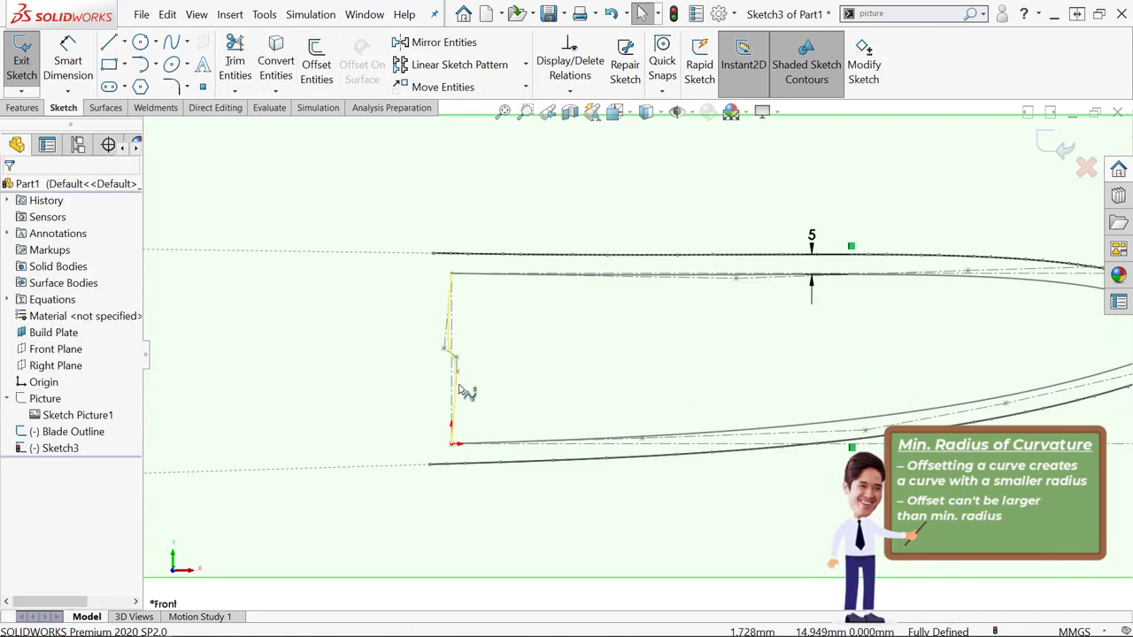
key(Escape)
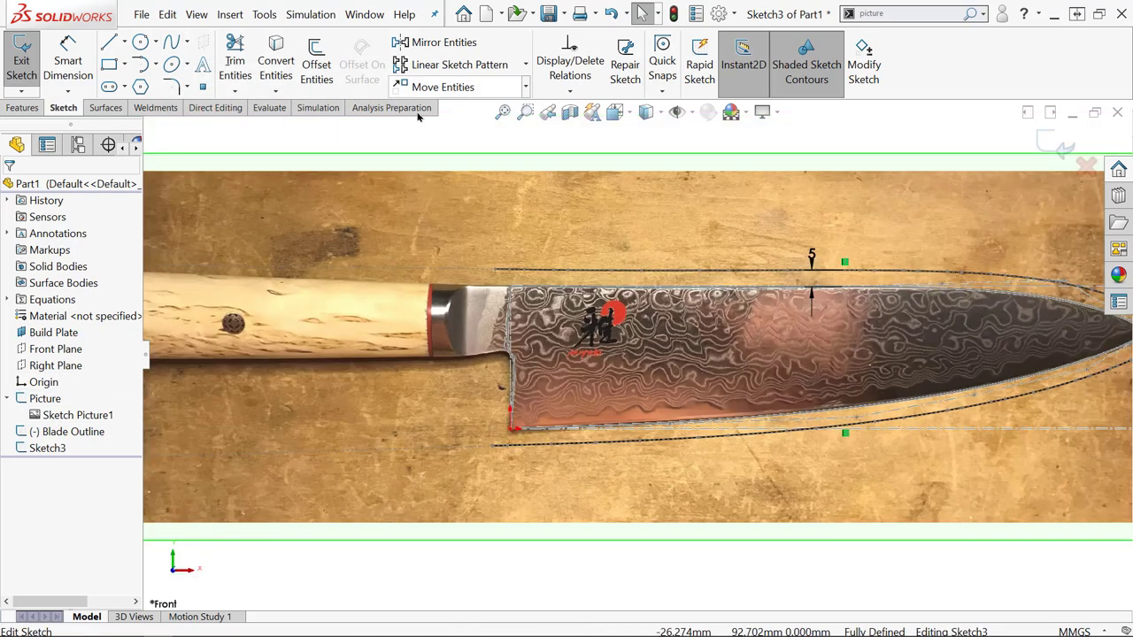
- Draw a line from the upper offset curve's open end down to the blade outline at the heel notch, and adjust its endpoint there
click(124, 42)
click(133, 56)
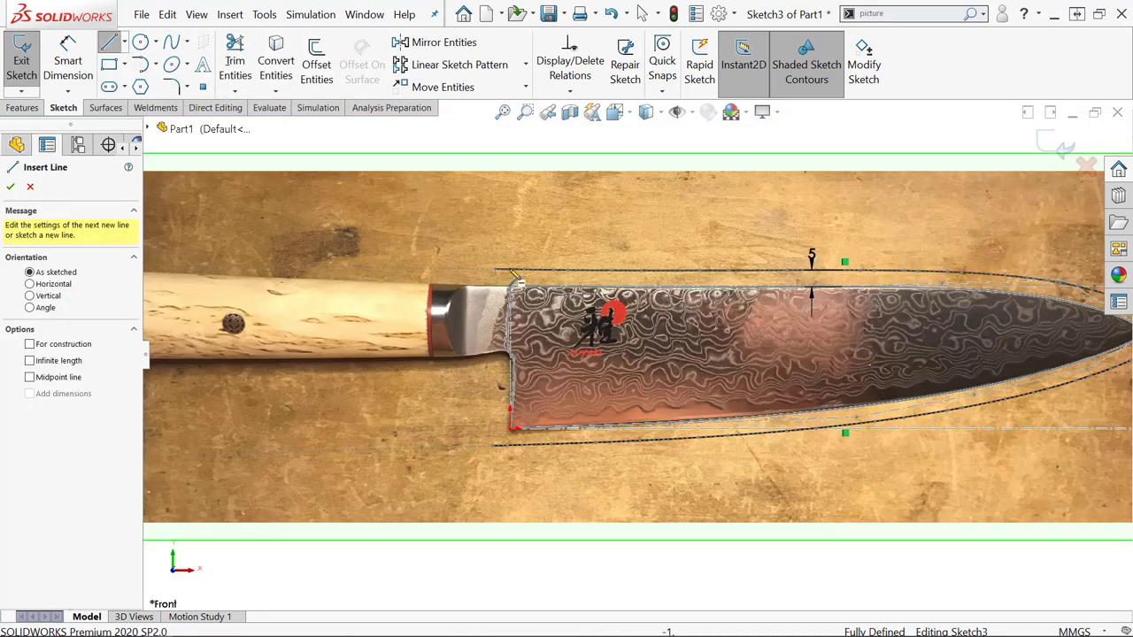
click(494, 270)
click(514, 360)
key(Escape)
scroll(511, 361, down, 3)
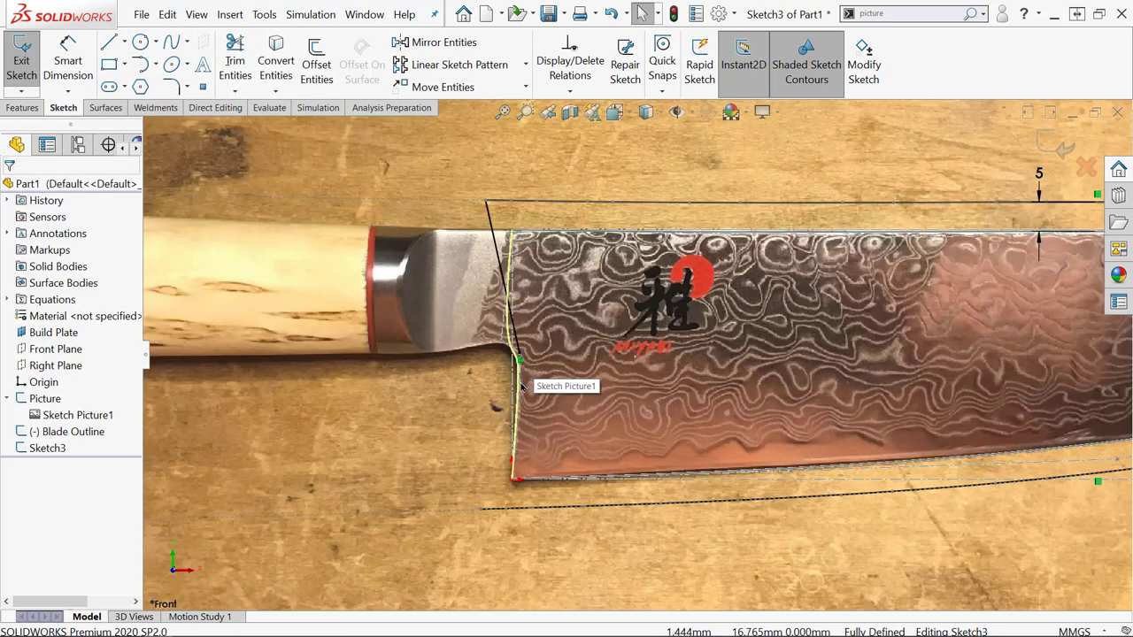
scroll(519, 361, down, 2)
click(518, 359)
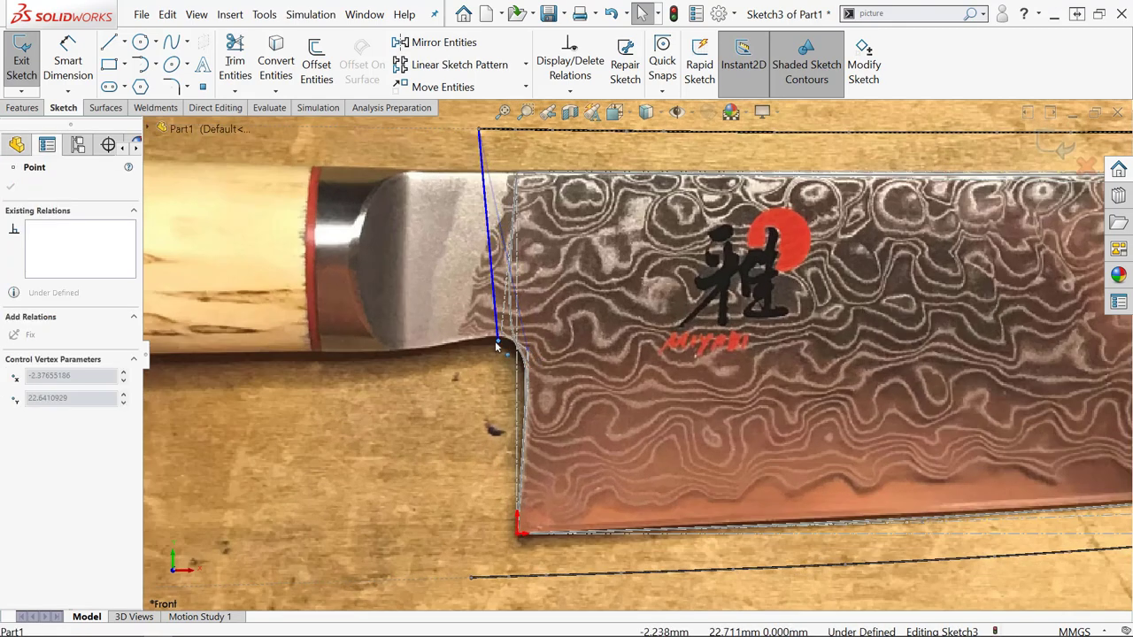
drag(514, 344, 515, 343)
- Draw construction lines outward from the heel corner and down to the lower offset curve, and dimension the short horizontal one 1.5 mm
right_drag(459, 479, 395, 474)
click(517, 533)
click(506, 533)
click(507, 578)
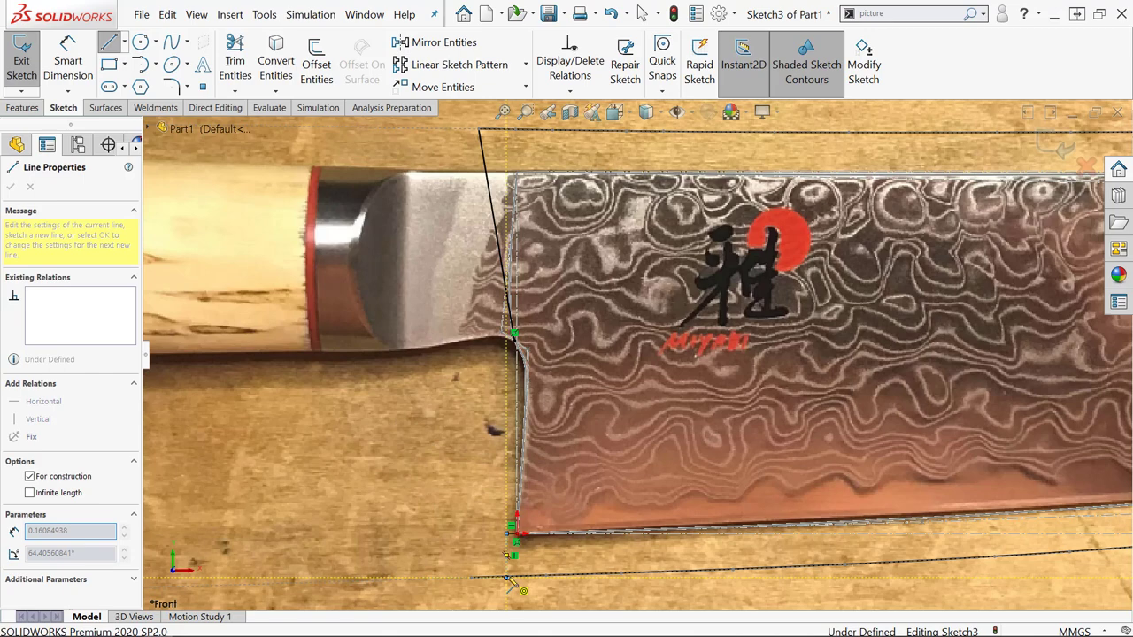
right_drag(507, 577, 510, 537)
click(512, 533)
click(435, 526)
text(1.5)
key(Return)
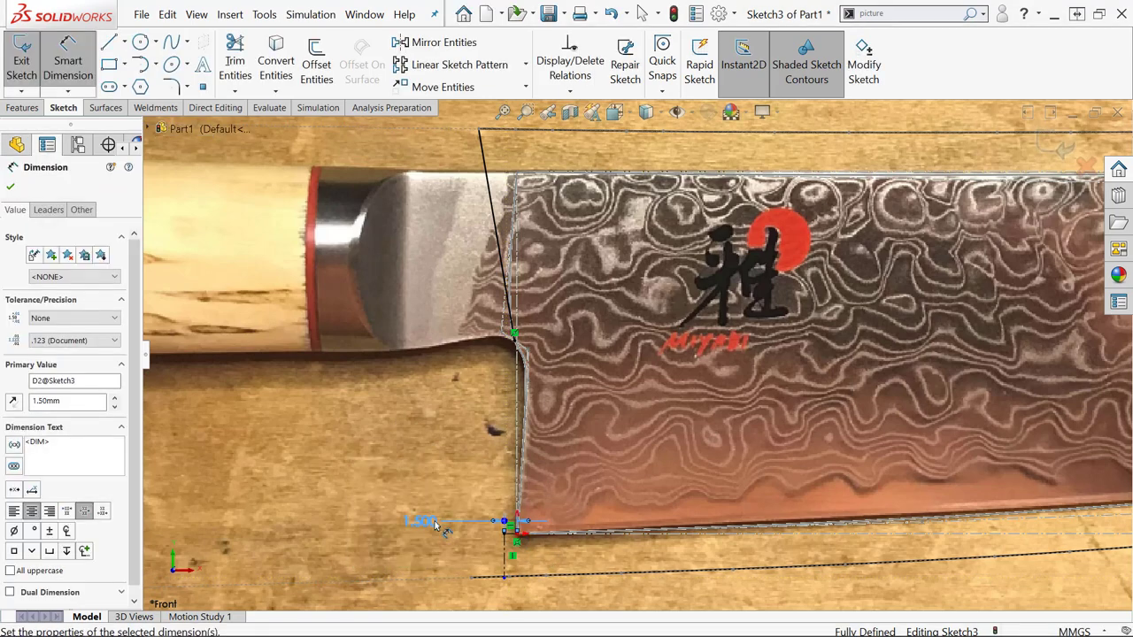
key(Escape)
- Draw a style spline from the notch line's lower end along the heel to the construction line's lower end, and adjust its upper control vertex
click(187, 42)
click(211, 77)
click(515, 342)
click(527, 350)
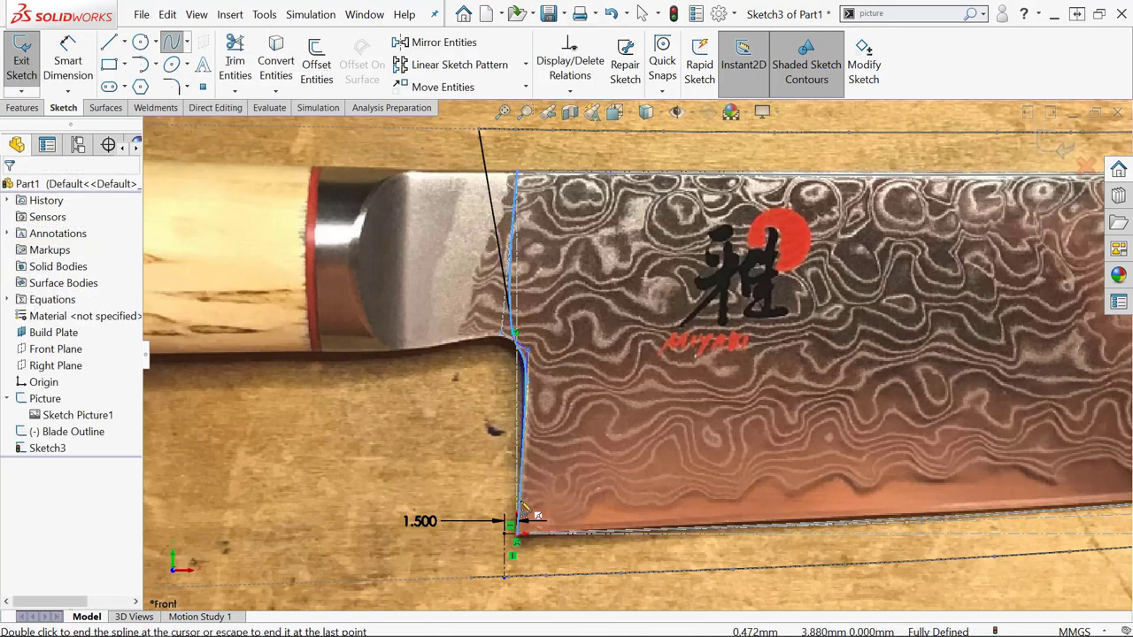
click(517, 534)
double_click(504, 578)
scroll(520, 499, down, 2)
mouse_move(530, 283)
mouse_down()
mouse_move(557, 283)
mouse_move(545, 289)
mouse_up()
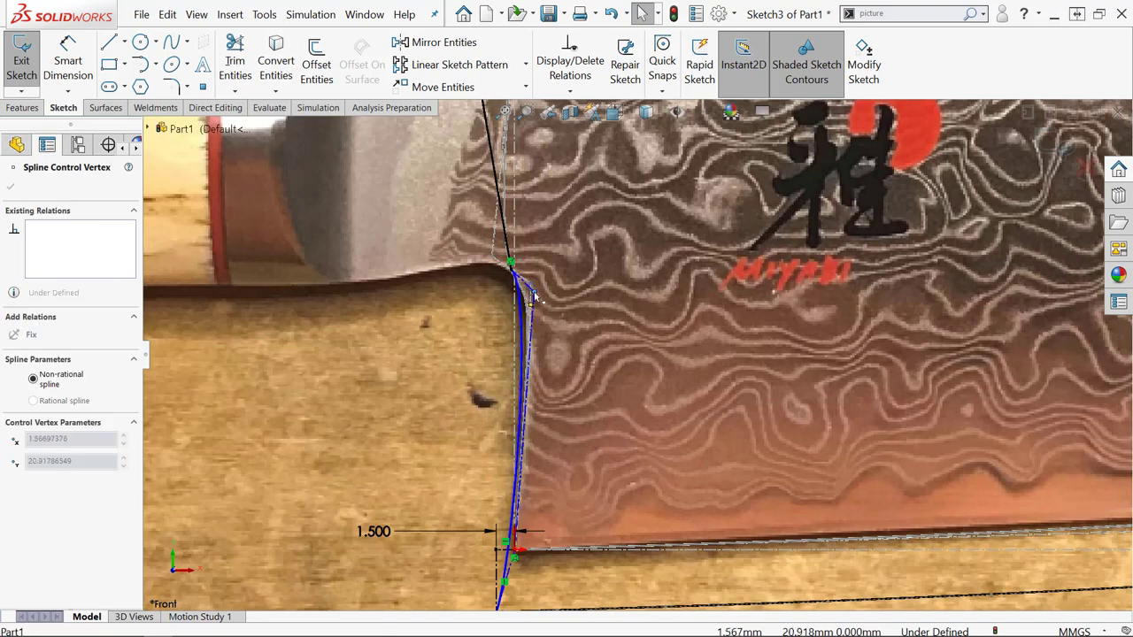
click(512, 271)
click(524, 307)
ctrl+click(509, 251)
scroll(410, 342, up, 3)
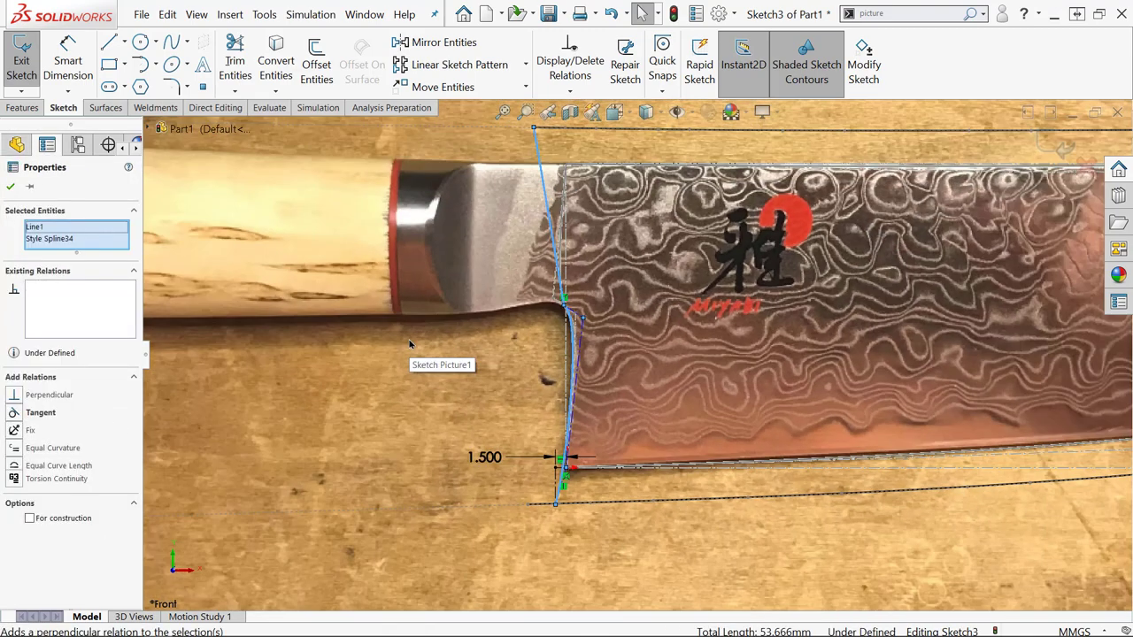
key(Escape)
- Move the new style spline's upper control vertices so the curve runs smoothly from the notch along the blade's heel
scroll(566, 326, down, 5)
mouse_move(595, 318)
mouse_down()
mouse_move(589, 340)
mouse_move(574, 323)
mouse_up()
key(l)
mouse_move(582, 404)
mouse_down()
mouse_move(594, 364)
mouse_move(575, 344)
mouse_up()
click(575, 381)
click(83, 440)
key(Escape)
scroll(576, 309, down, 2)
click(177, 412)
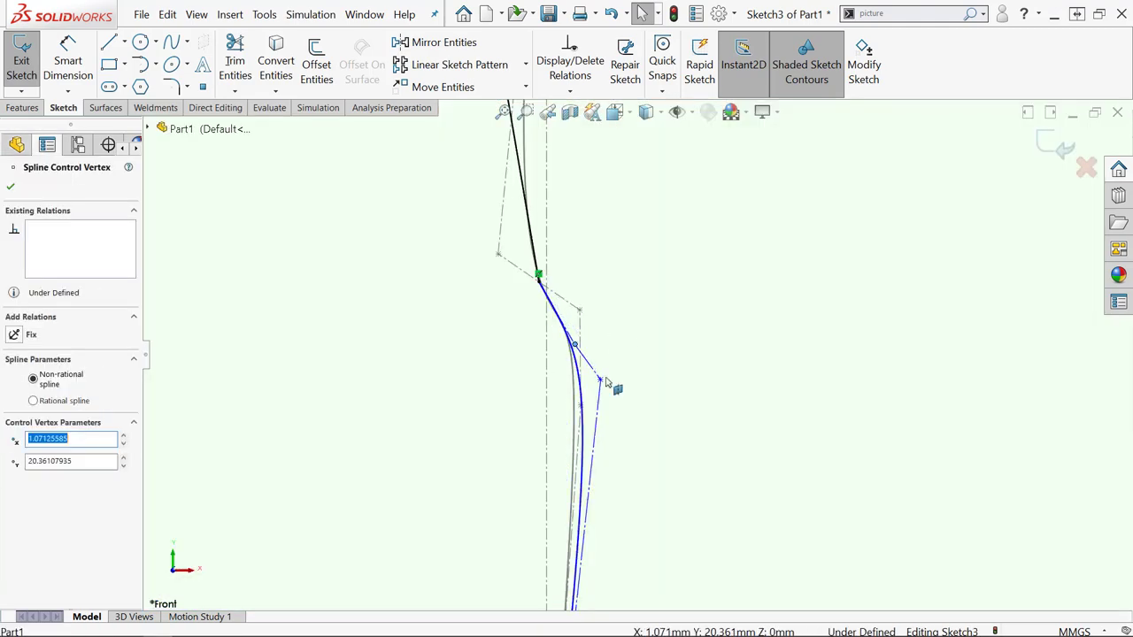
mouse_move(601, 380)
mouse_down()
mouse_move(566, 392)
mouse_move(583, 400)
mouse_move(612, 448)
mouse_move(599, 427)
mouse_up()
scroll(611, 372, up, 5)
scroll(609, 436, down, 5)
- Insert a control vertex in the spline's lower control segment and trim the lower offset curve's overhang at the heel
click(594, 448)
right_click(594, 449)
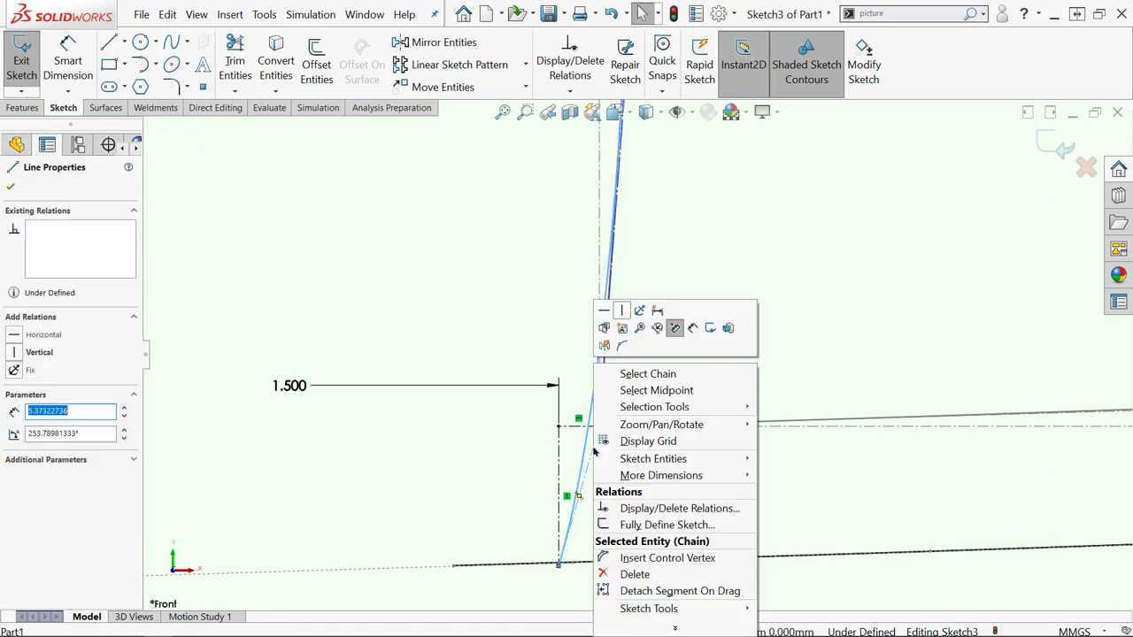
click(667, 559)
key(Escape)
scroll(641, 358, up, 8)
click(236, 58)
key(Escape)
scroll(566, 460, up, 5)
scroll(801, 432, down, 3)
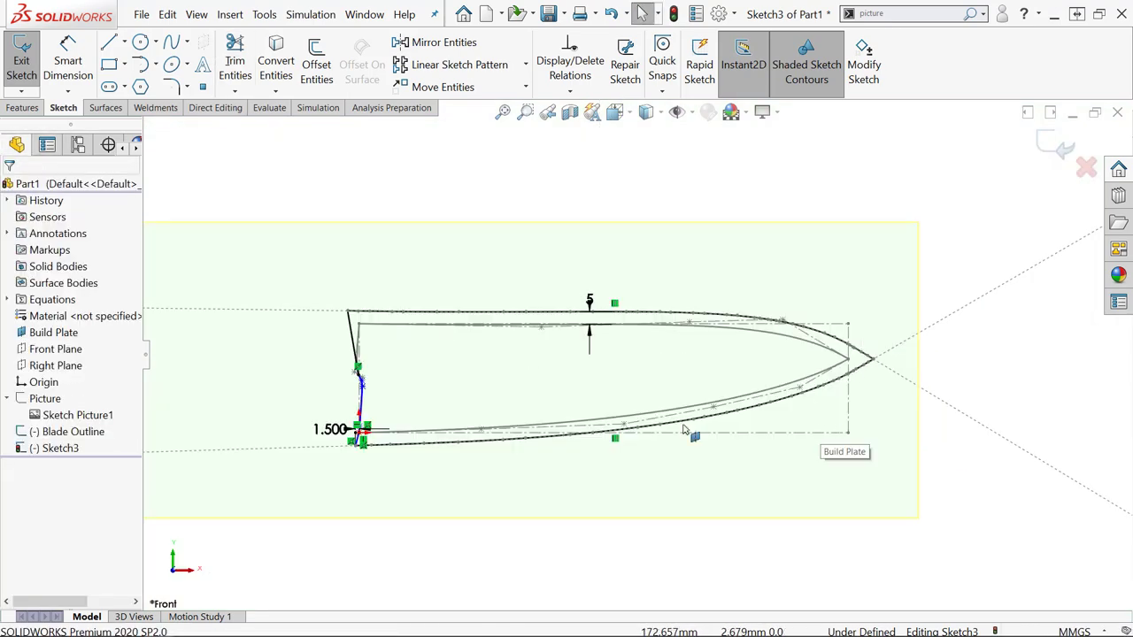
- Extrude the sheath outline region Mid Plane, with a depth equation of 2 plus a global variable times 6 plus 2
click(22, 108)
click(30, 63)
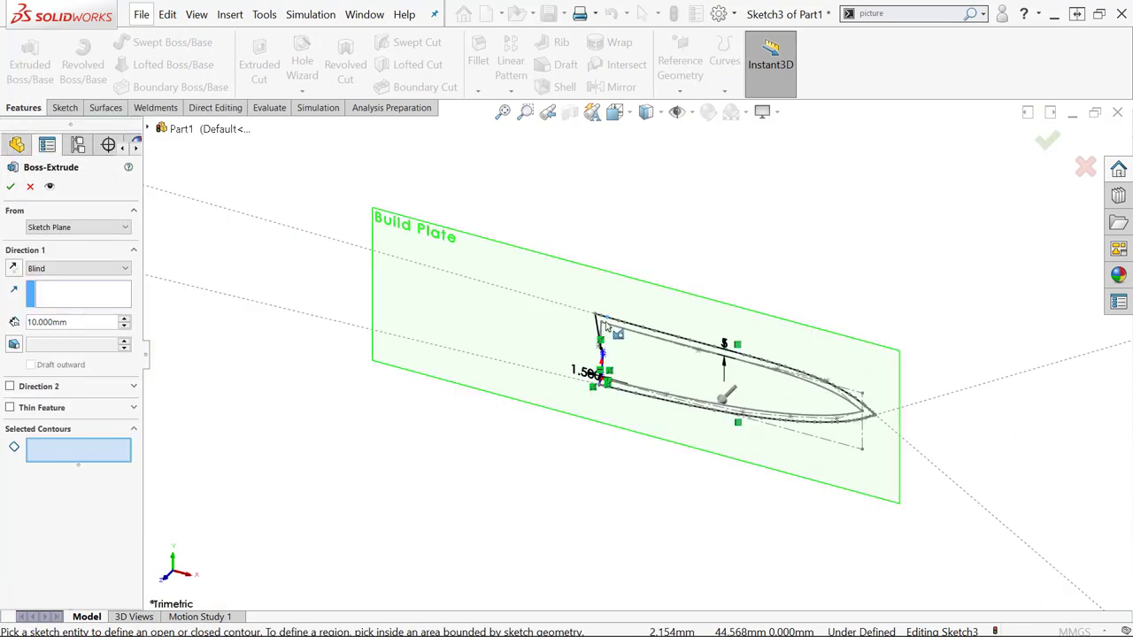
click(607, 327)
click(56, 268)
click(59, 329)
double_click(58, 321)
text(=2+)
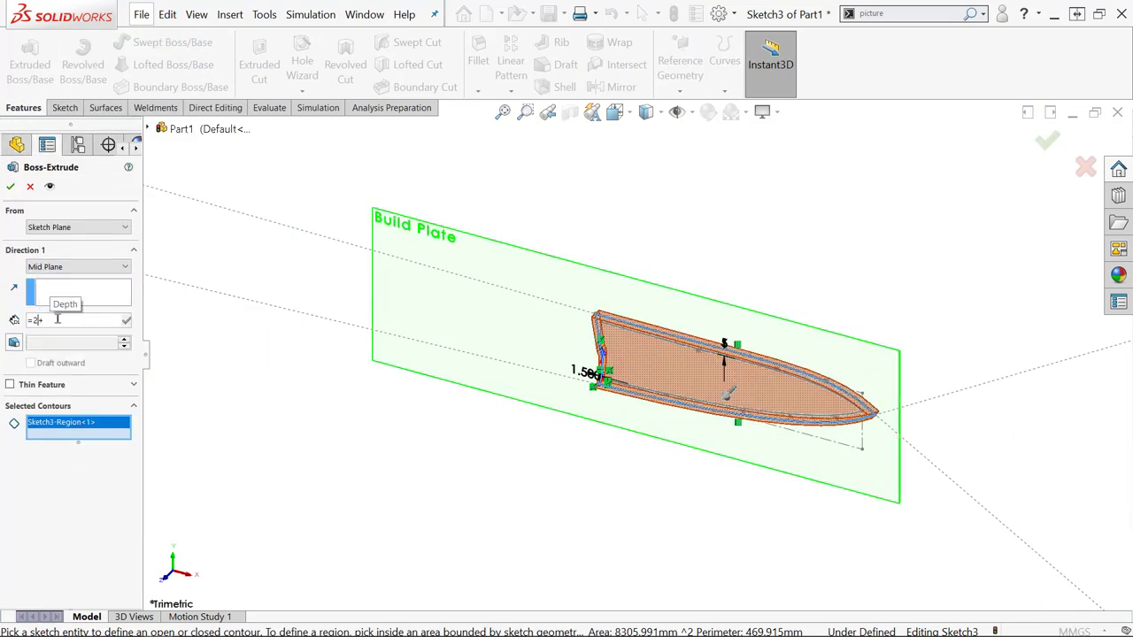
mouse_move(57, 337)
click(232, 340)
text(*6+2)
click(125, 321)
- Offset the complete Blade Outline outward by 2 mm in the cut's sketch
scroll(761, 389, down, 4)
middle_drag(743, 380, 776, 419)
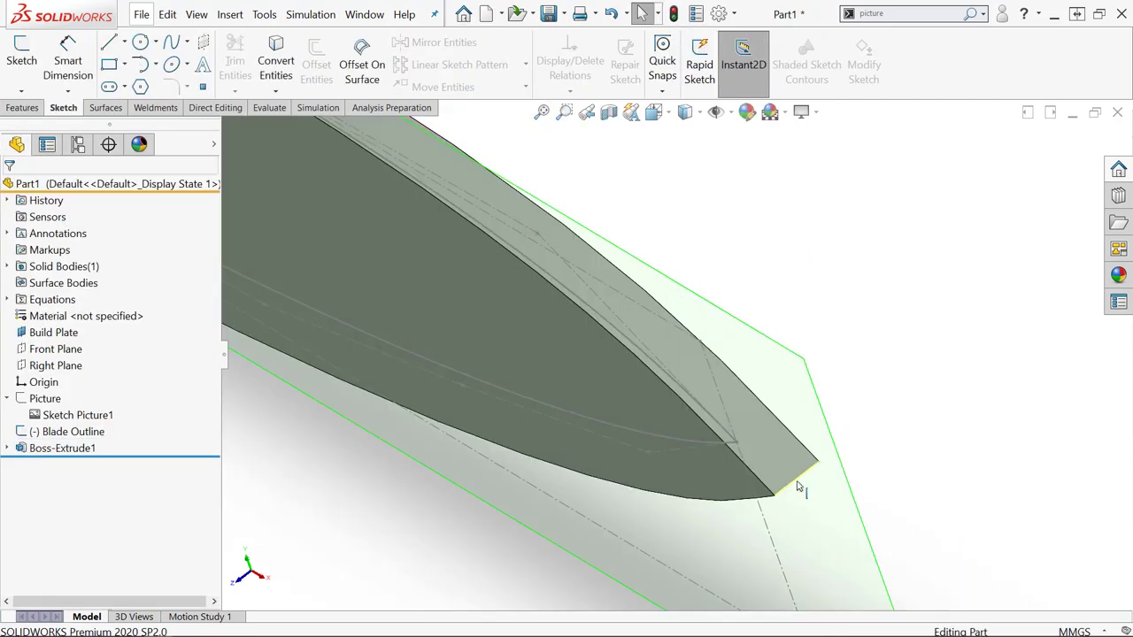
click(73, 431)
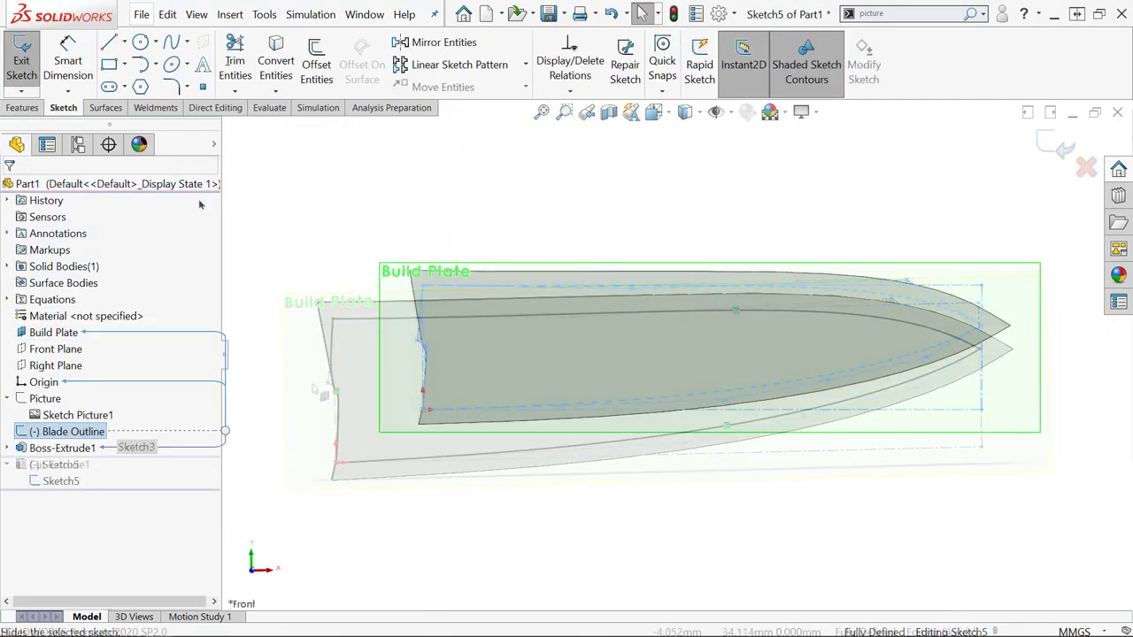
click(316, 67)
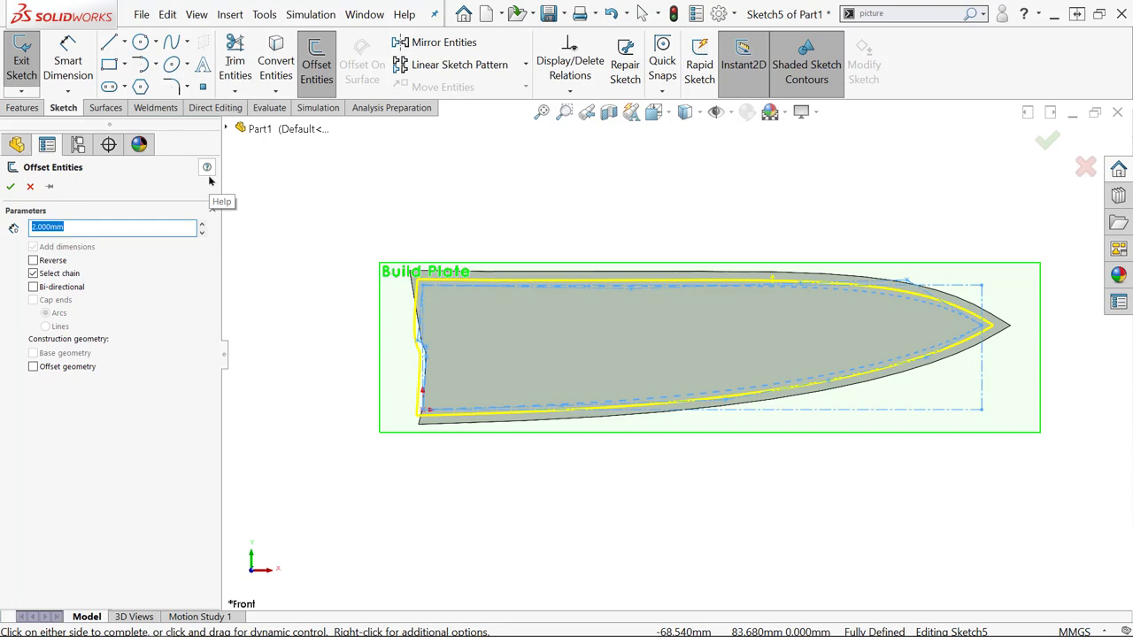
key(Return)
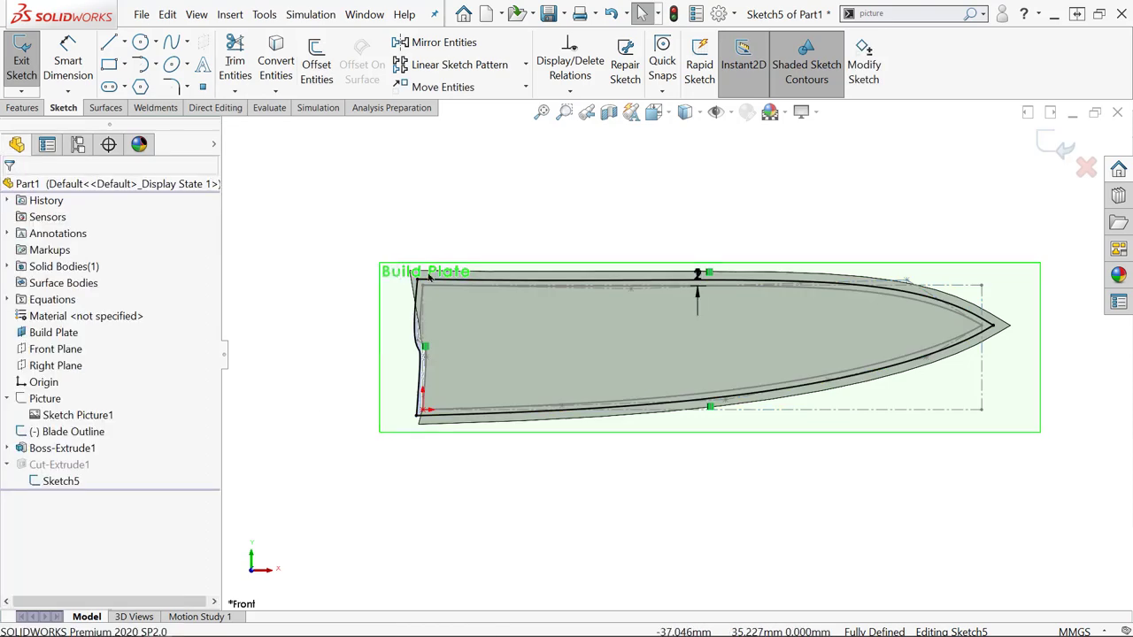
- Draw a rectangle outward from the offset's upper heel corner and attach its lower inner corner to the offset's lower heel corner
key(r)
click(418, 280)
click(367, 415)
key(Escape)
scroll(421, 418, down, 4)
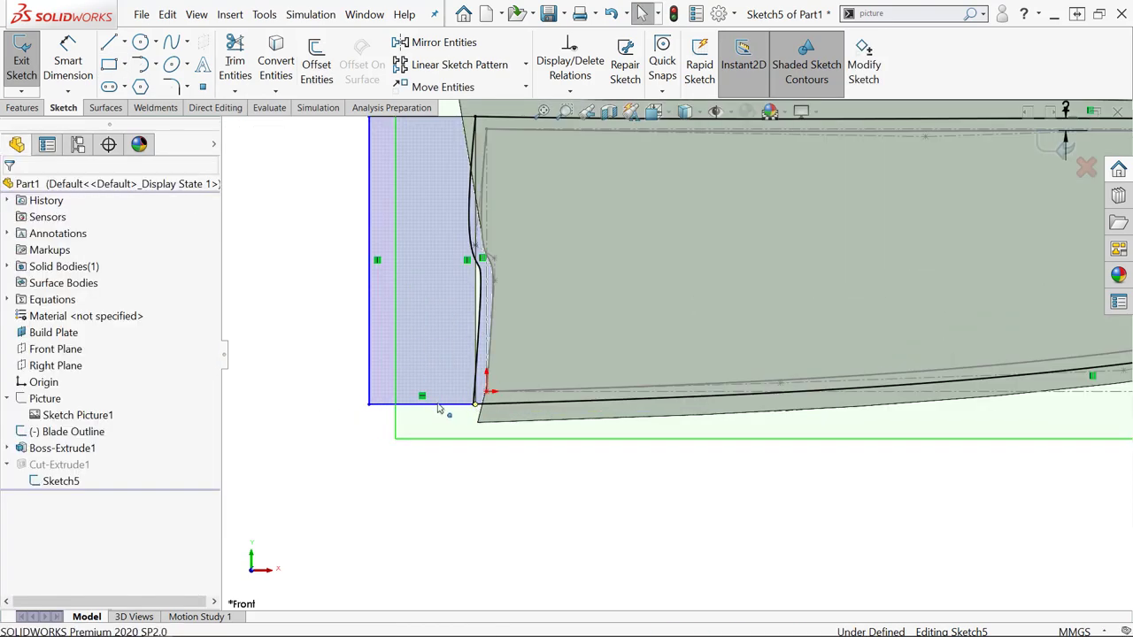
drag(476, 404, 475, 380)
ctrl+click(478, 406)
click(38, 393)
- Trim away the offset's heel curve and the rectangle's inner edge, including the leftover stubs at the lower corner
click(234, 60)
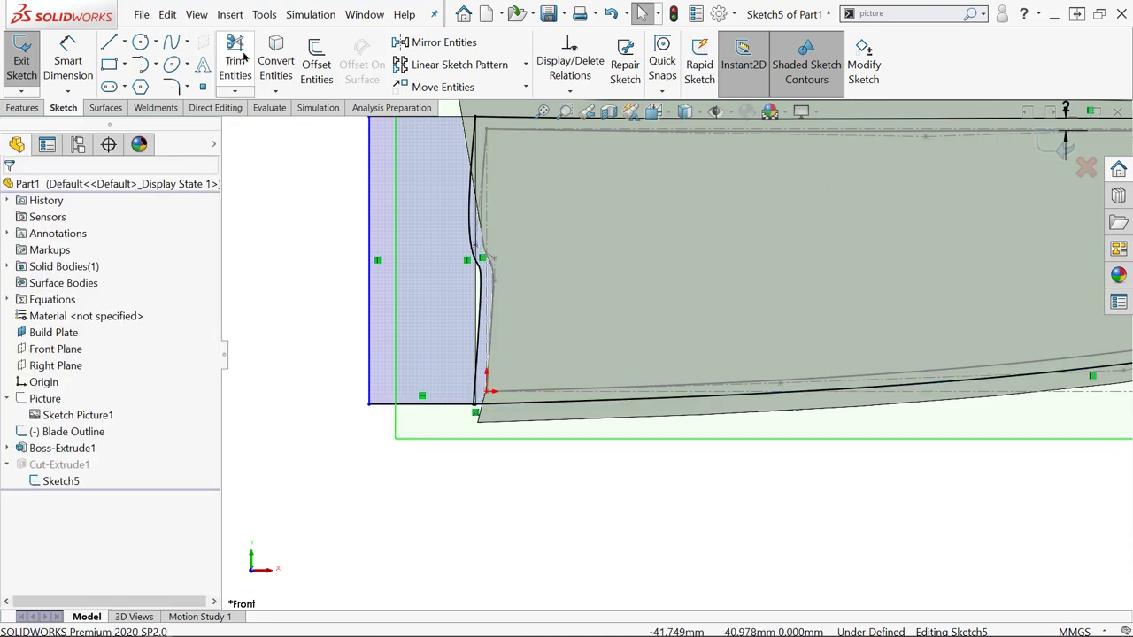
mouse_move(477, 299)
mouse_down()
mouse_move(469, 199)
mouse_move(457, 296)
mouse_up()
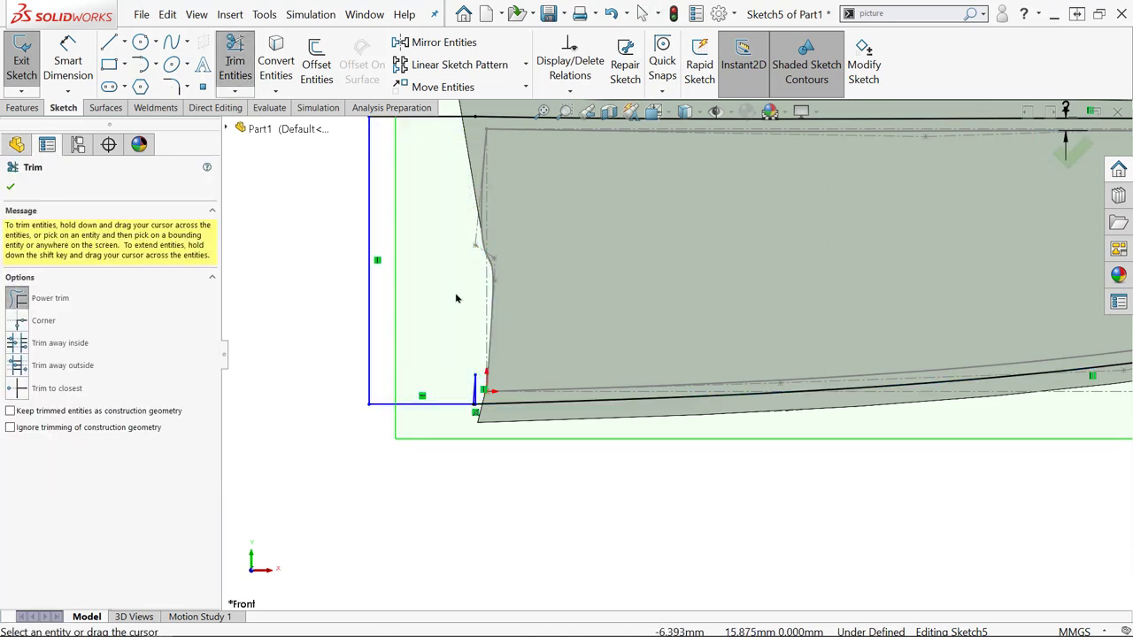
scroll(492, 387, down, 4)
drag(522, 390, 497, 395)
scroll(497, 396, up, 6)
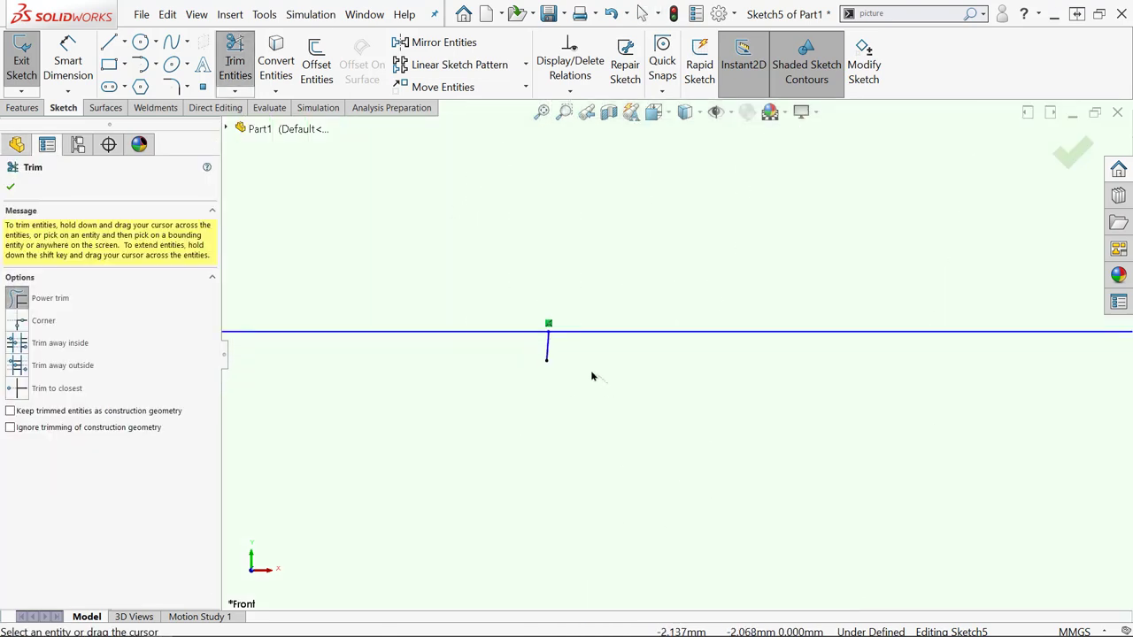
key(Escape)
- Dimension the lower edge of the rectangular extension at the heel to 10 mm
key(f)
right_drag(410, 466, 409, 425)
click(335, 451)
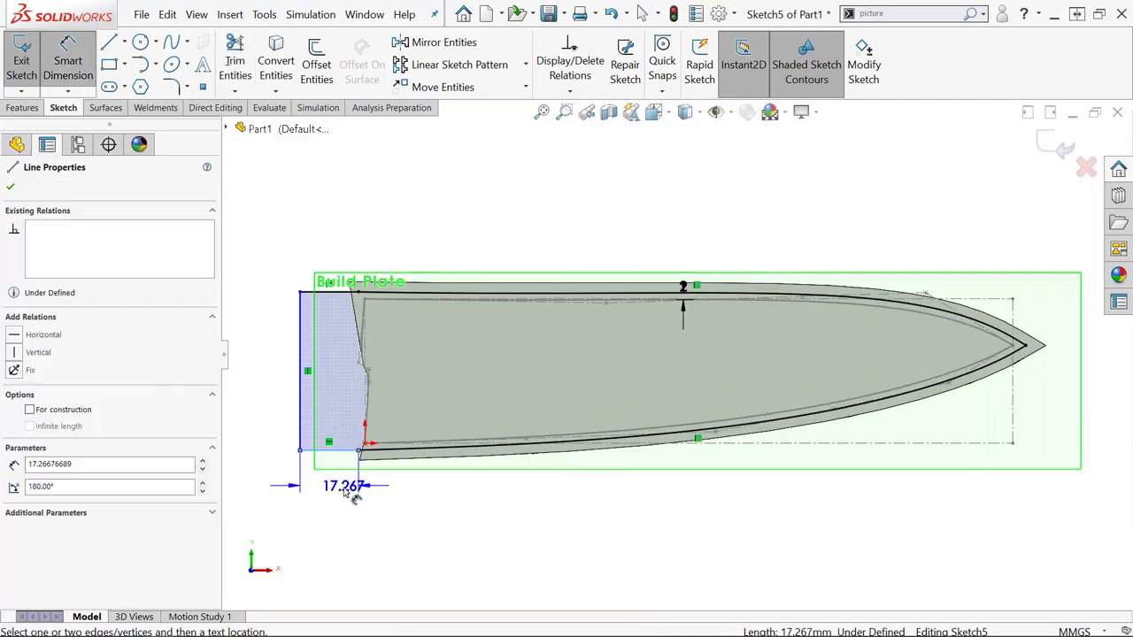
click(341, 498)
key(Escape)
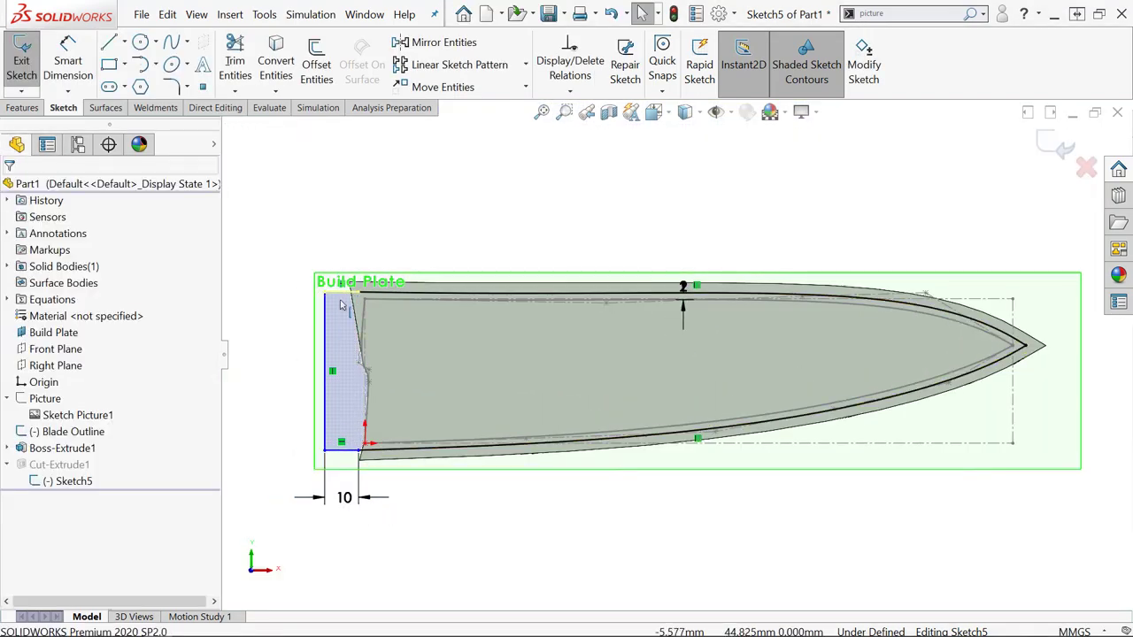
- Add a relation between the extension's lower inner endpoint and the blade's heel corner, and exit the sketch
drag(358, 450, 341, 451)
ctrl+click(364, 443)
click(402, 376)
click(1062, 148)
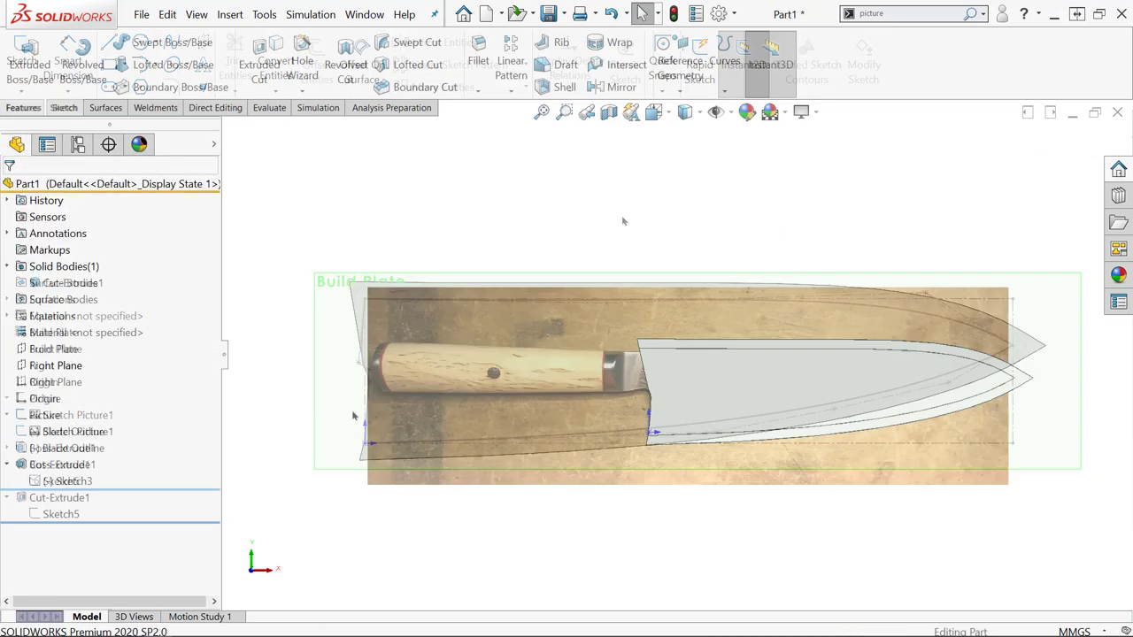